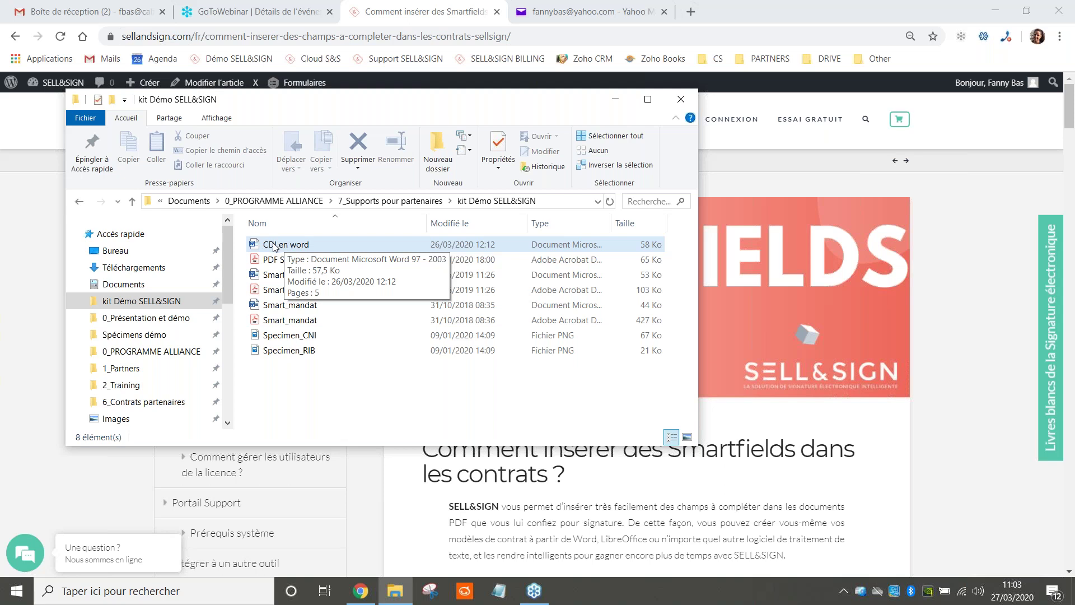
# Open the 'CDI en word' contract from the kit Démo SELL&SIGN folder in Word
pyautogui.click(275, 246)
pyautogui.doubleClick(274, 246)
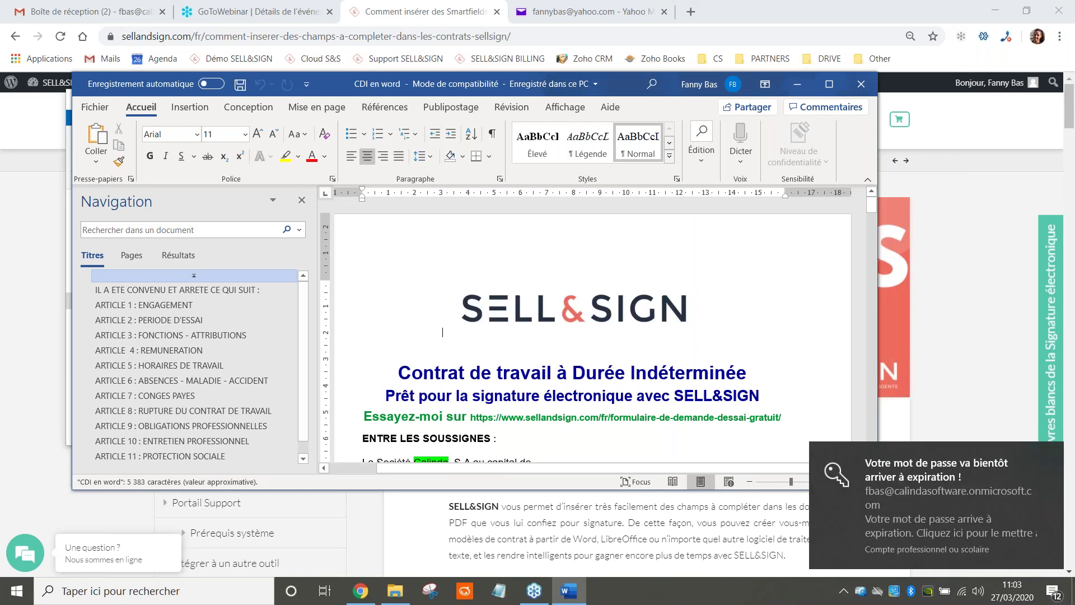
# Close the Navigation pane, maximize Word, and scroll down to the employee placeholder fields
pyautogui.click(301, 200)
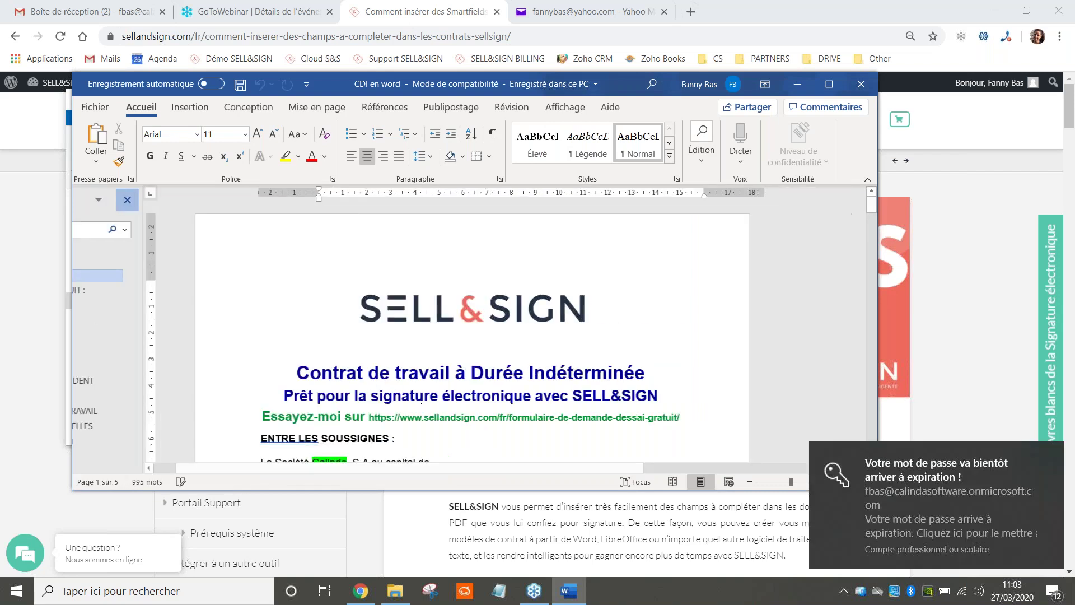
pyautogui.click(828, 84)
pyautogui.scroll(-1, 618, 236)
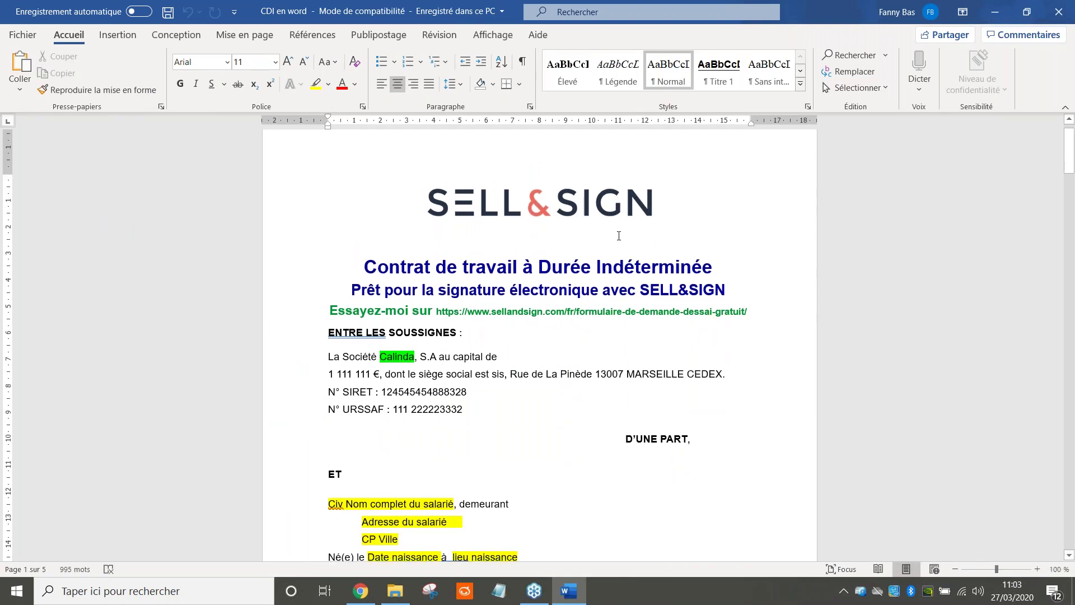
pyautogui.scroll(-2, 619, 236)
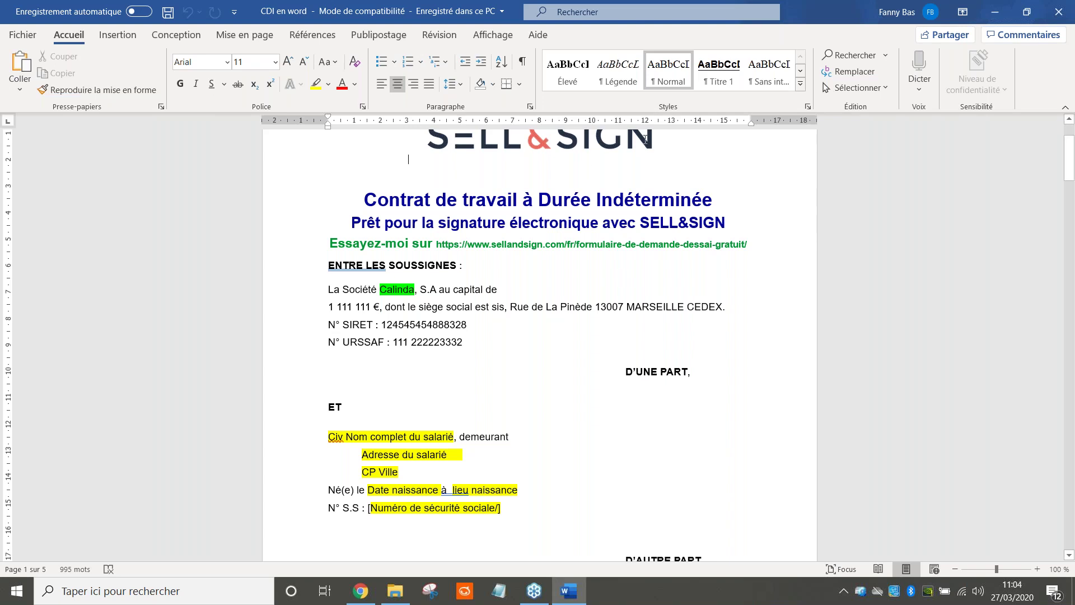
pyautogui.scroll(-2, 656, 277)
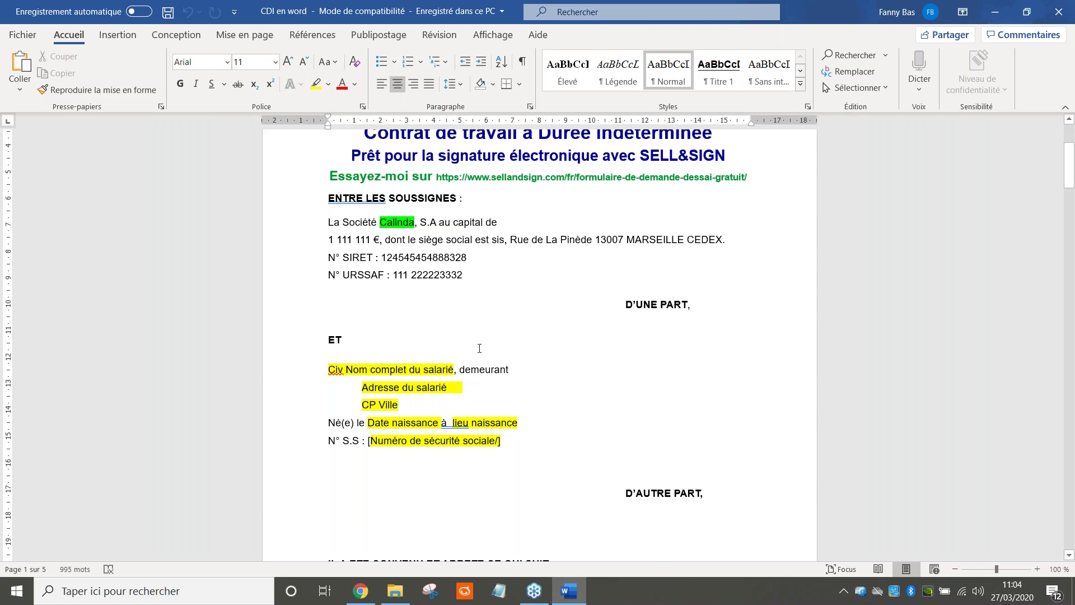
pyautogui.scroll(-1, 543, 271)
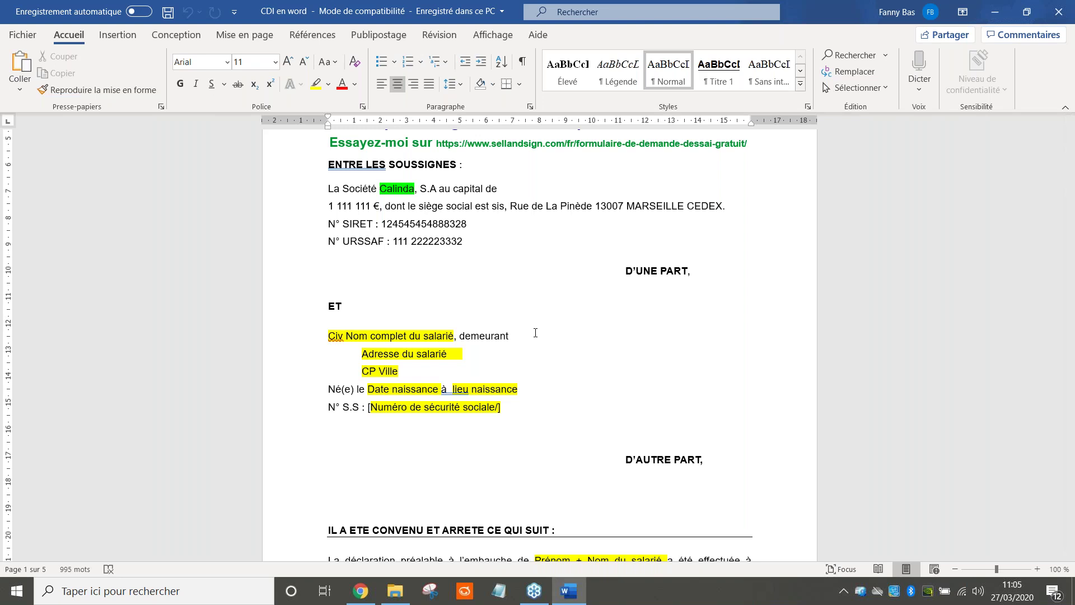
pyautogui.scroll(-1, 534, 333)
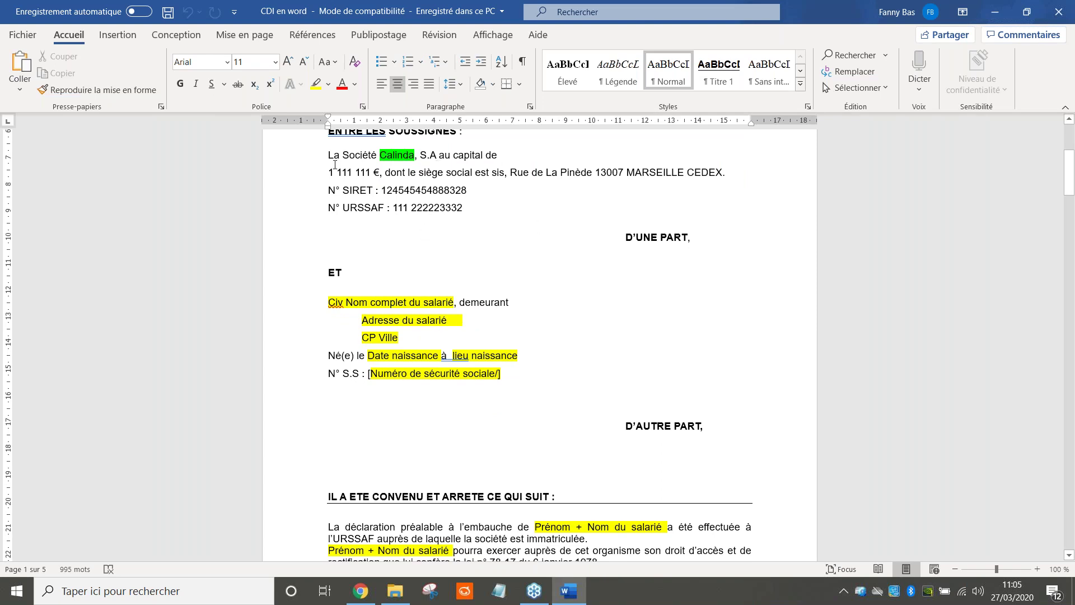
pyautogui.moveTo(328, 155); pyautogui.dragTo(462, 210)
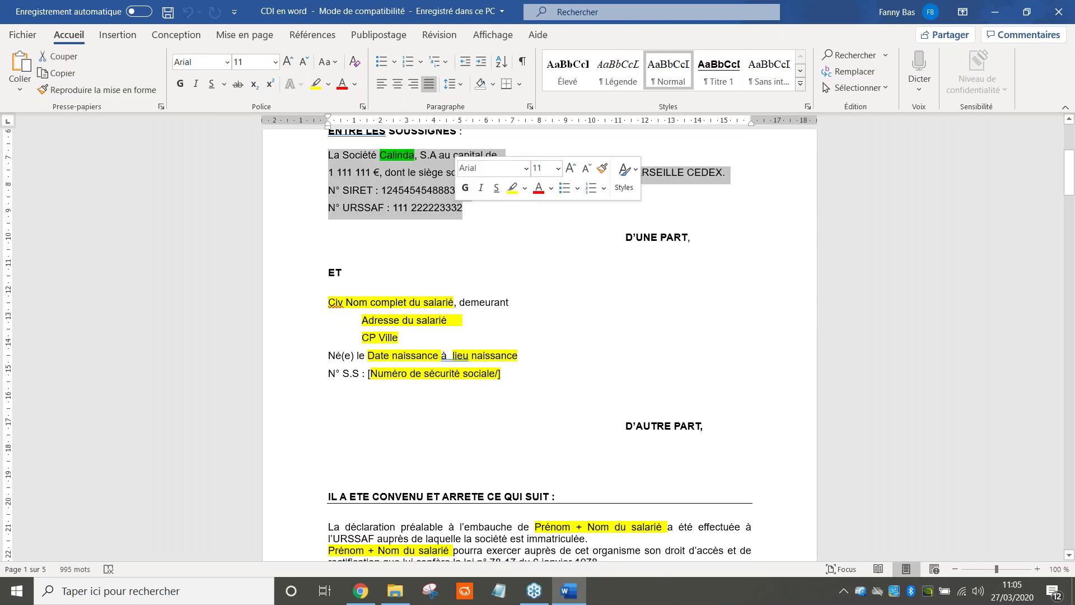
pyautogui.click(404, 325)
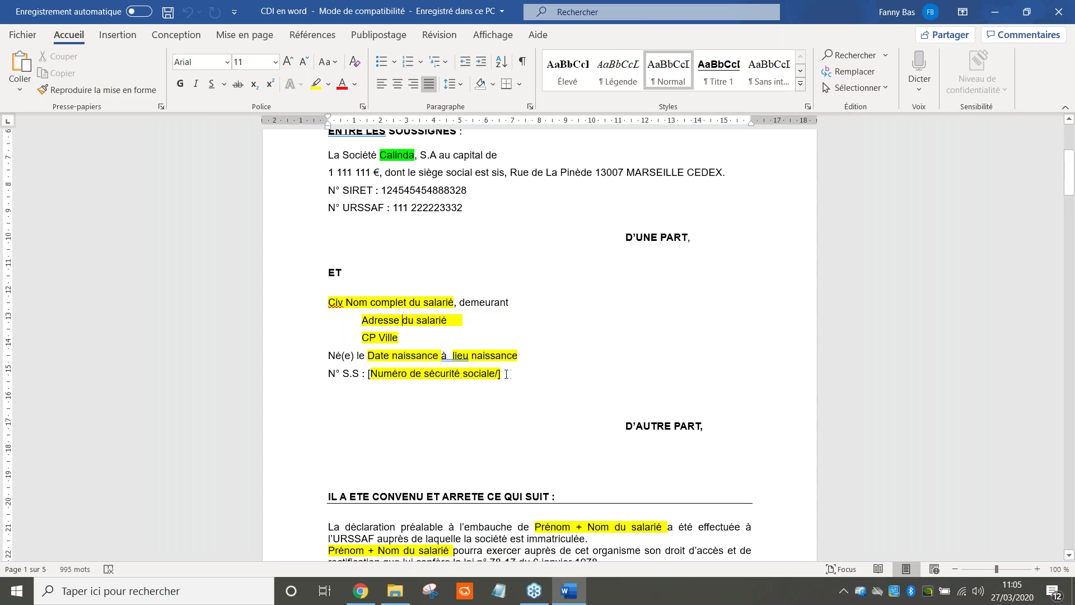
pyautogui.moveTo(508, 374); pyautogui.dragTo(370, 374)
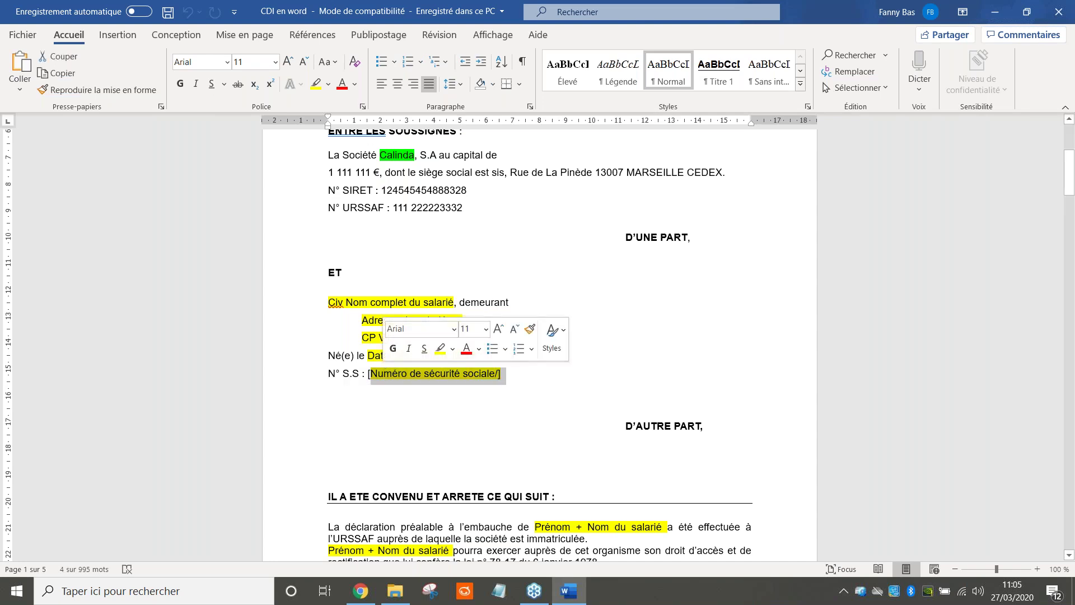
pyautogui.click(604, 350)
pyautogui.scroll(-1, 538, 349)
pyautogui.scroll(-8, 537, 349)
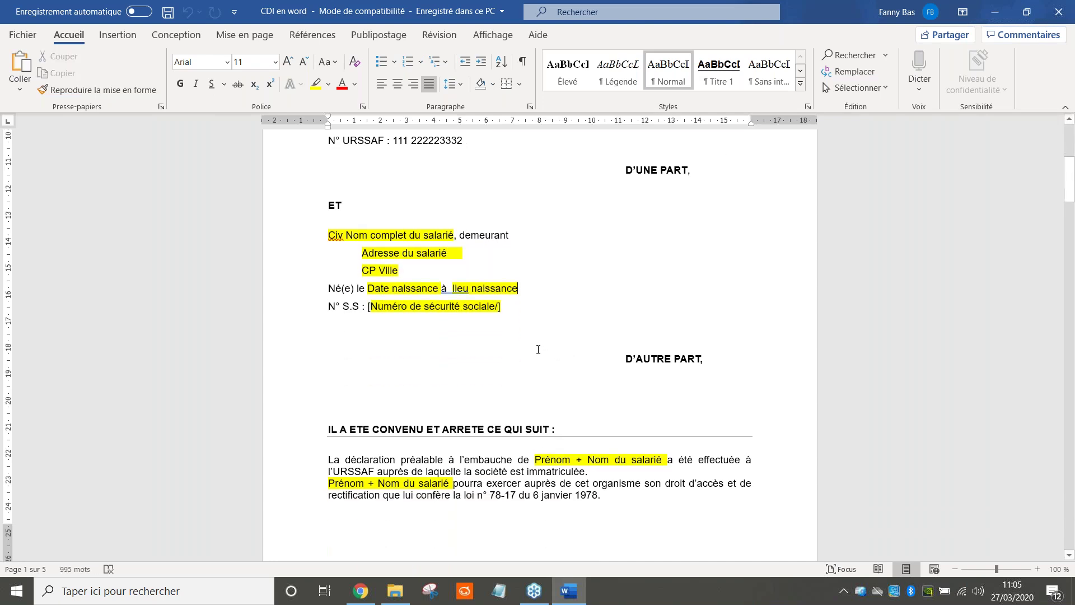
pyautogui.scroll(-1, 676, 502)
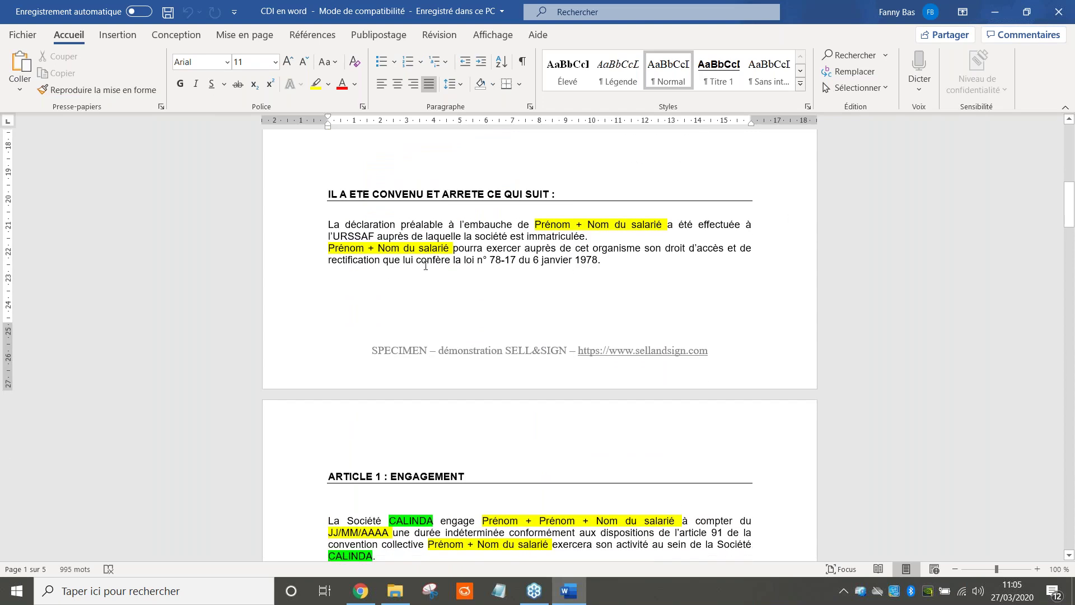
pyautogui.scroll(-4, 425, 265)
pyautogui.scroll(-2, 539, 345)
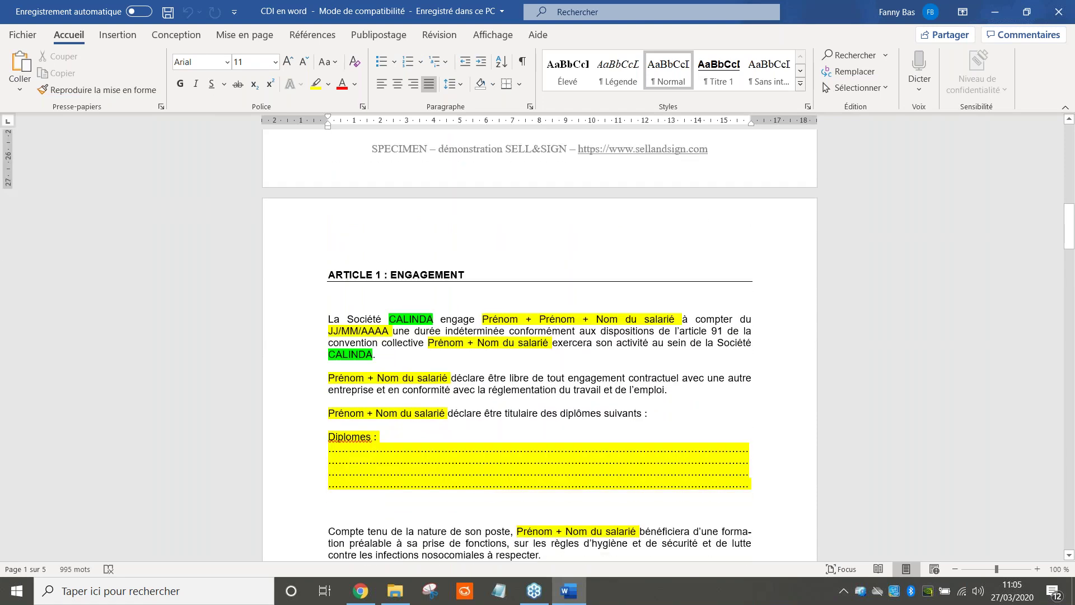
pyautogui.scroll(-2, 397, 436)
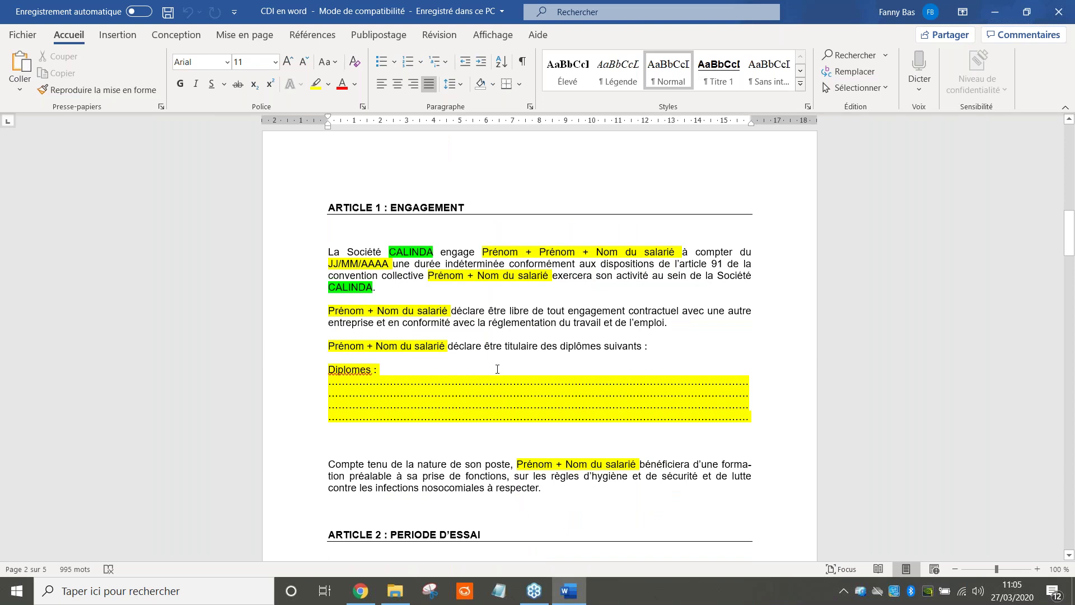
pyautogui.scroll(-5, 497, 369)
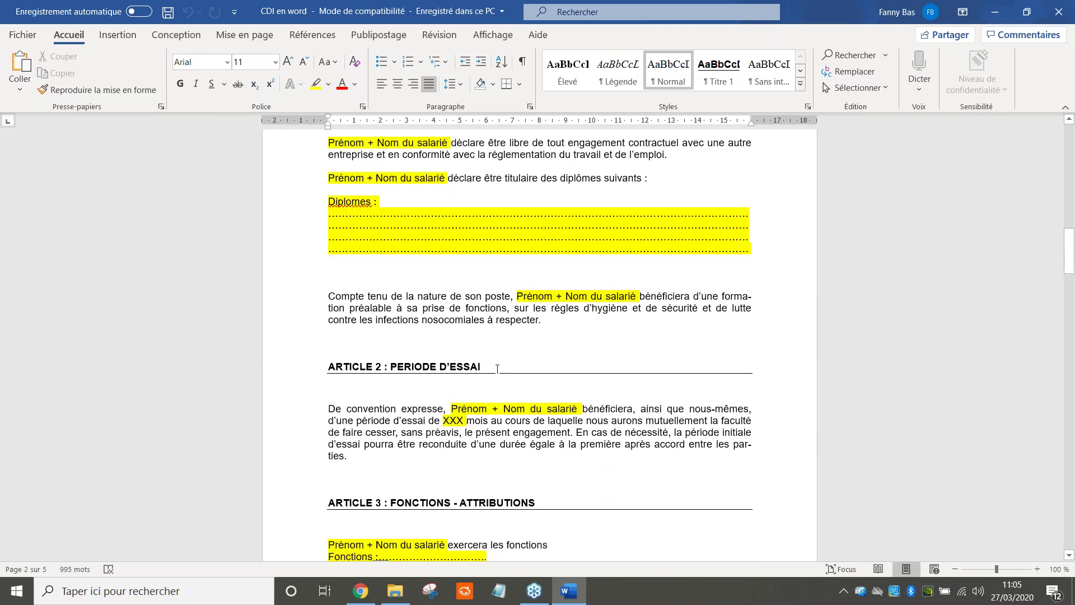
pyautogui.scroll(1, 497, 369)
pyautogui.doubleClick(445, 387)
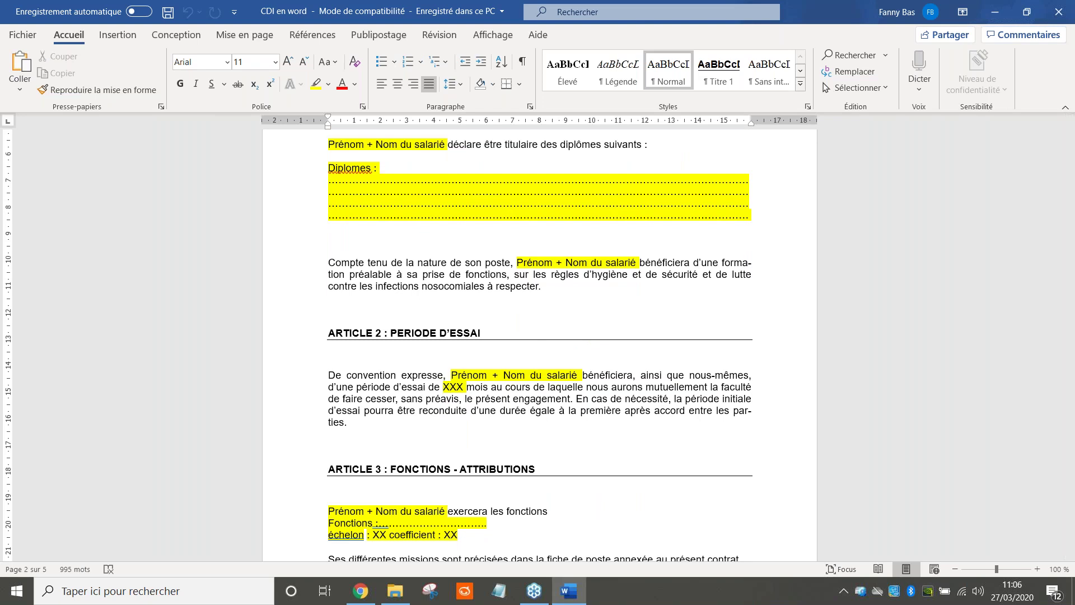
pyautogui.scroll(-5, 362, 329)
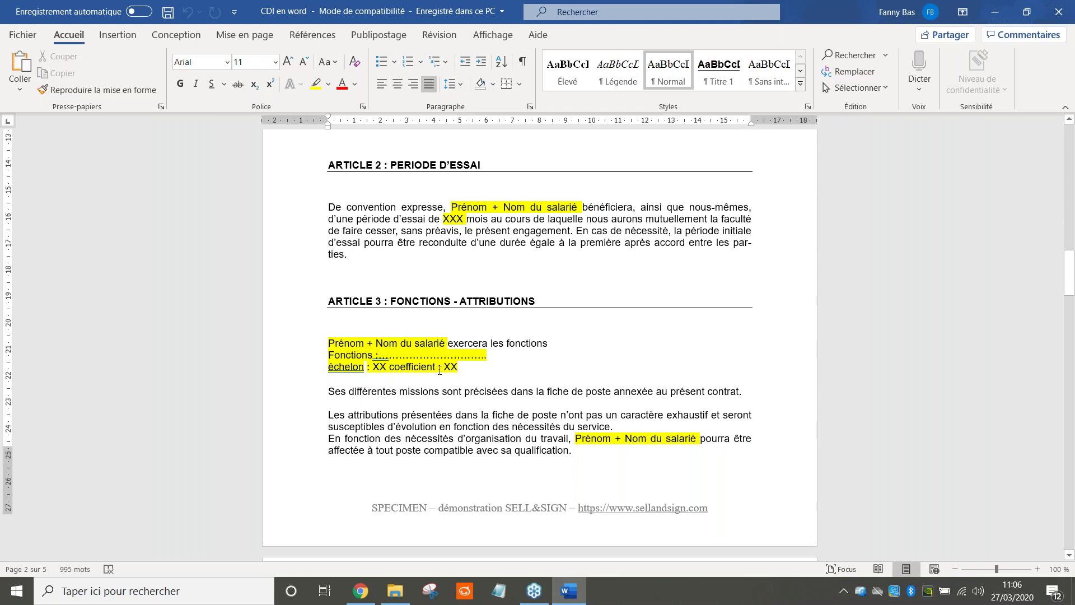
pyautogui.scroll(-1, 440, 371)
pyautogui.scroll(-4, 439, 371)
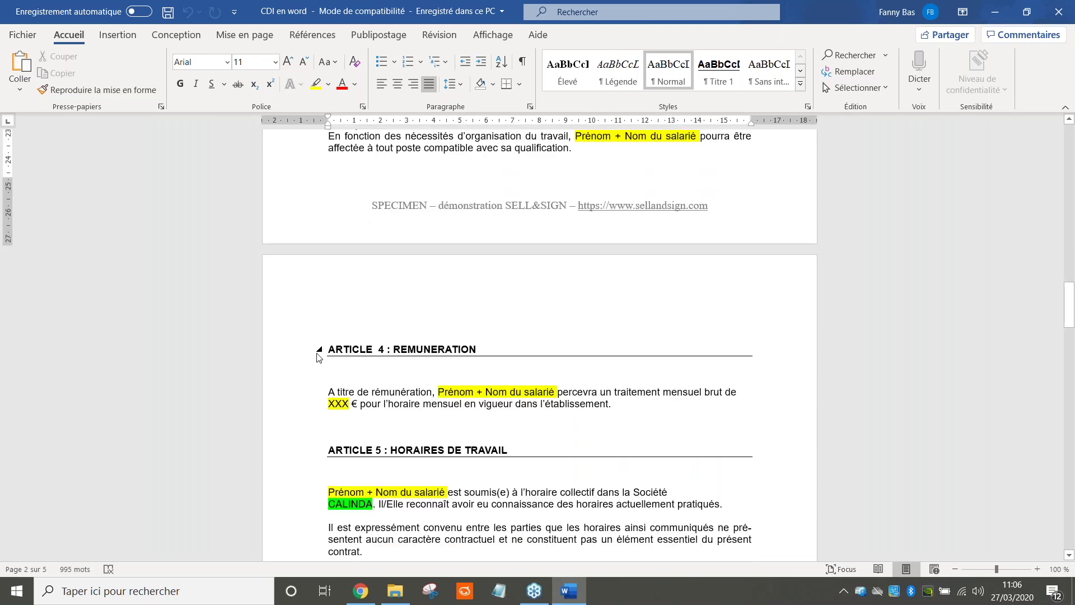
pyautogui.scroll(-8, 353, 373)
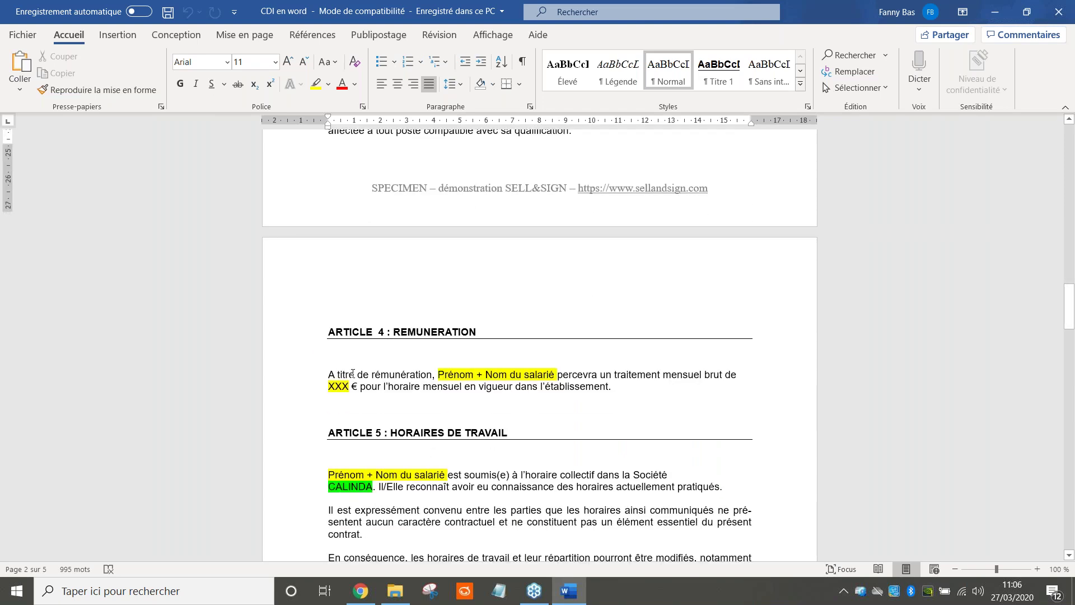
pyautogui.scroll(-4, 539, 336)
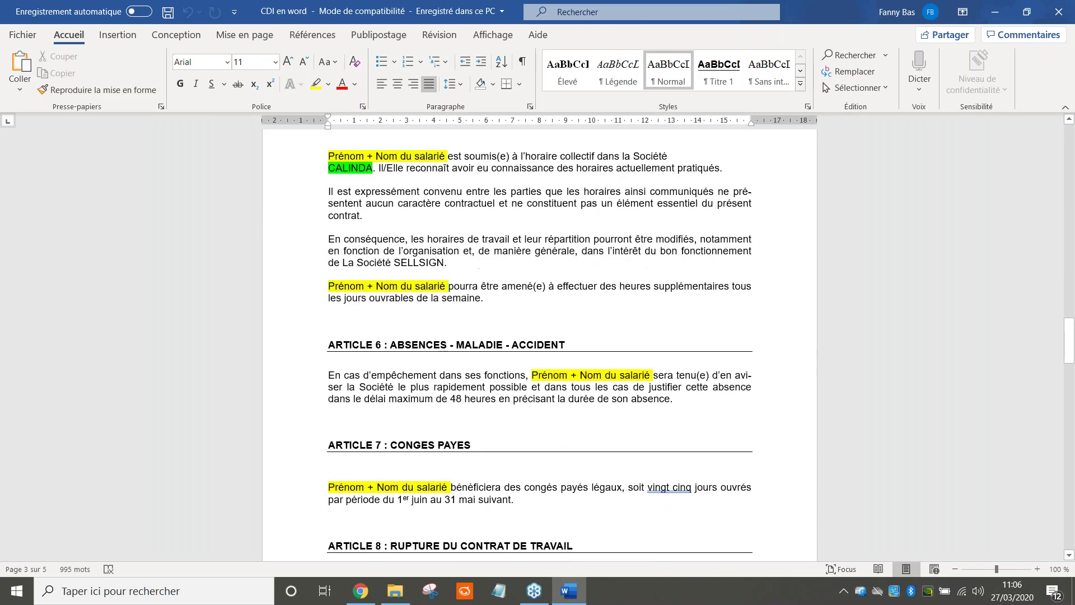
pyautogui.scroll(-4, 539, 336)
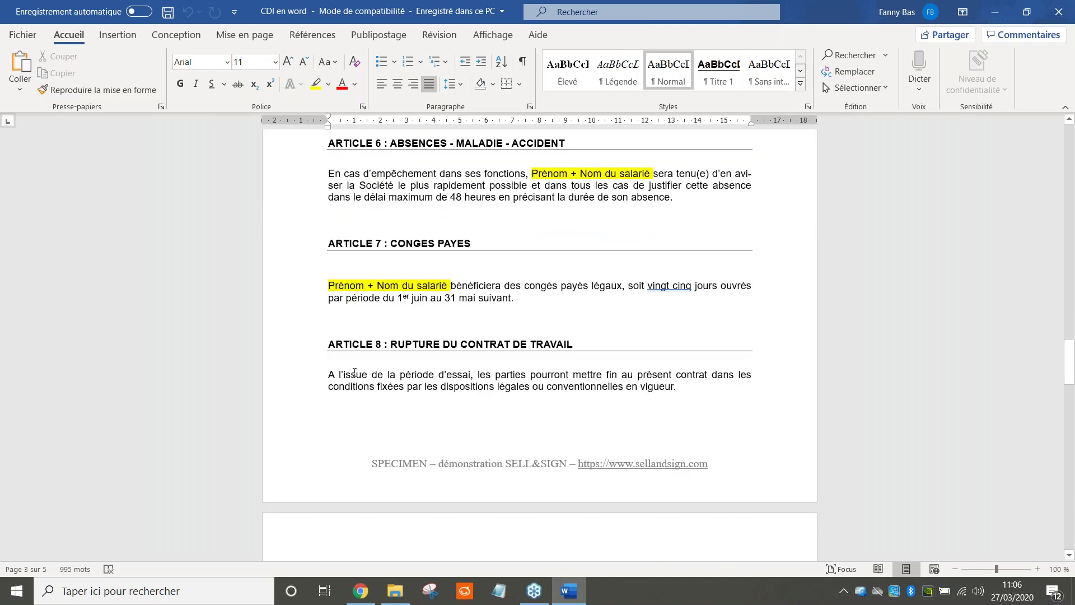
pyautogui.scroll(-5, 354, 372)
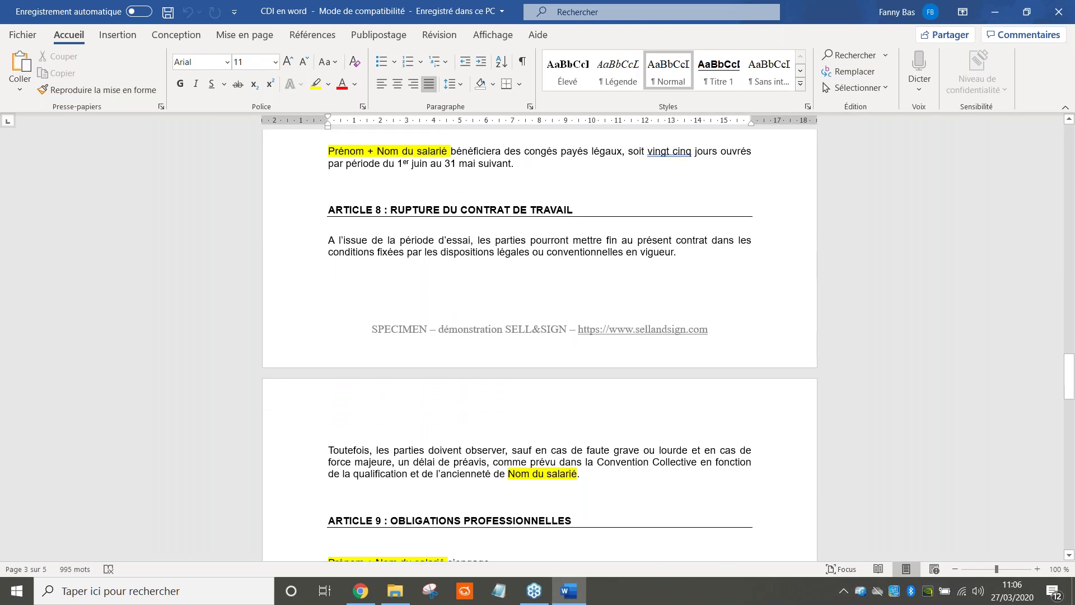
pyautogui.scroll(-4, 539, 345)
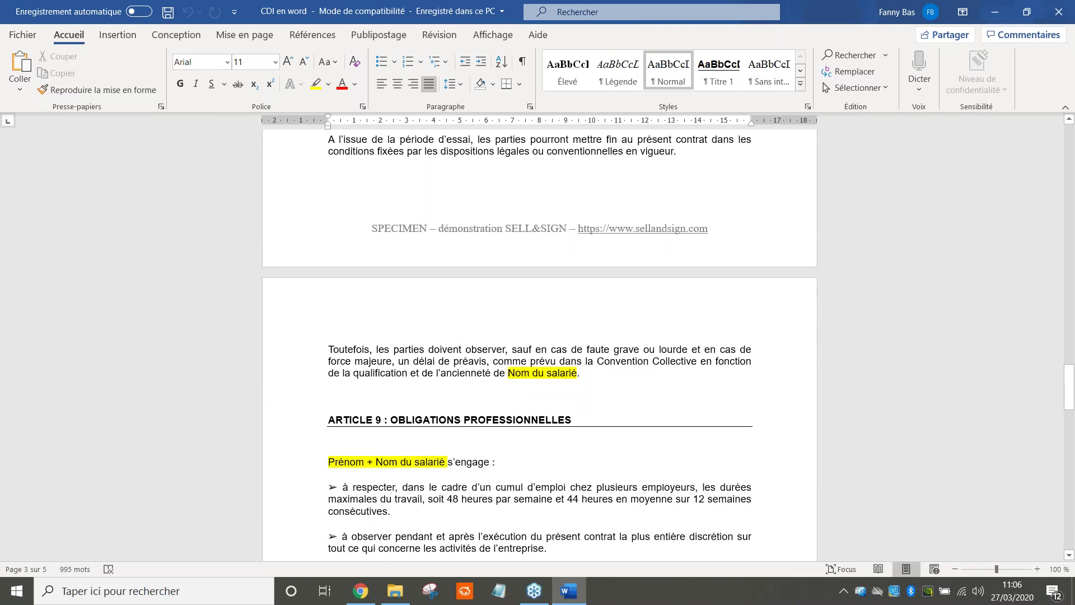
pyautogui.scroll(-6, 539, 345)
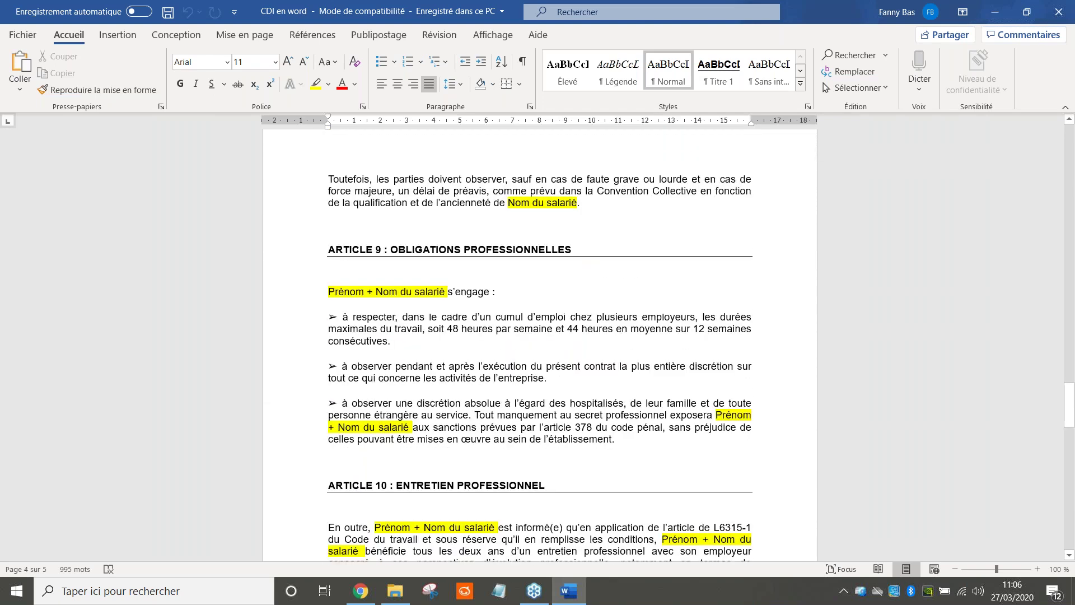
pyautogui.scroll(-1, 539, 345)
pyautogui.scroll(-6, 353, 372)
pyautogui.scroll(-14, 354, 372)
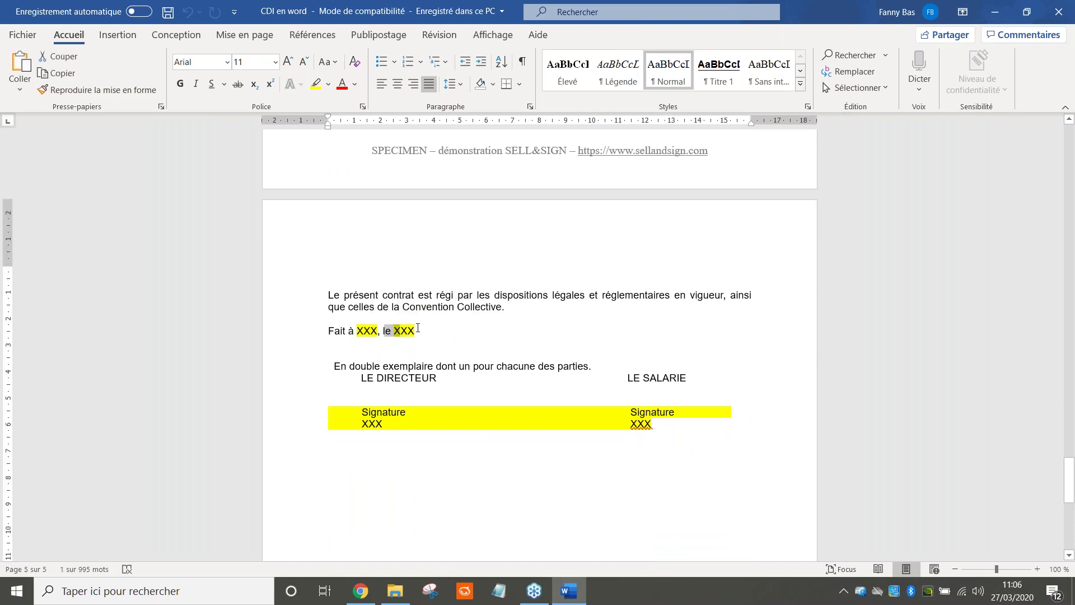
pyautogui.click(443, 368)
pyautogui.scroll(-9, 442, 369)
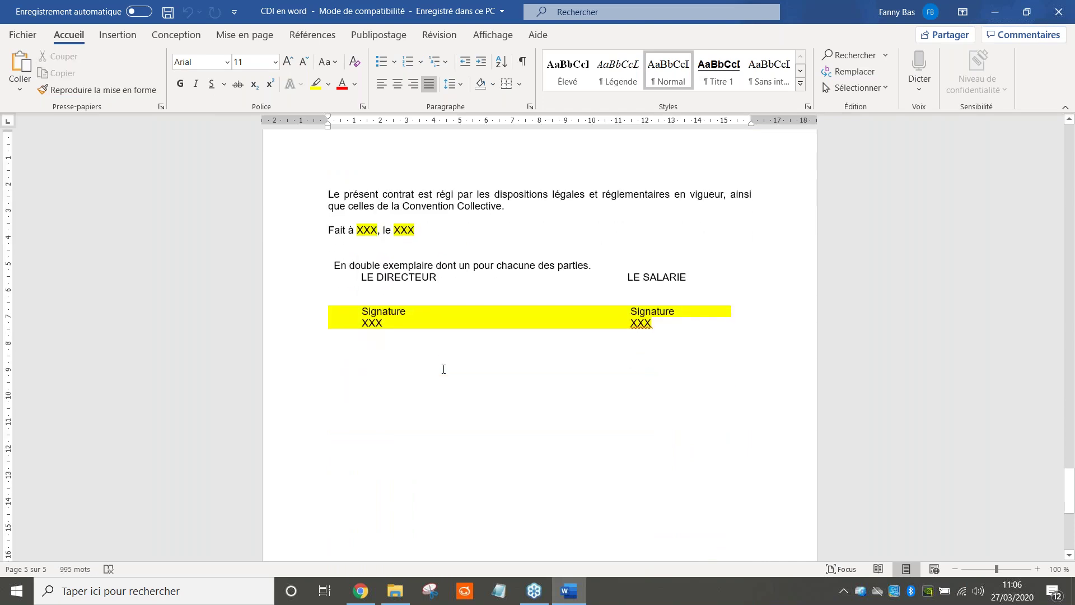
pyautogui.scroll(18, 576, 391)
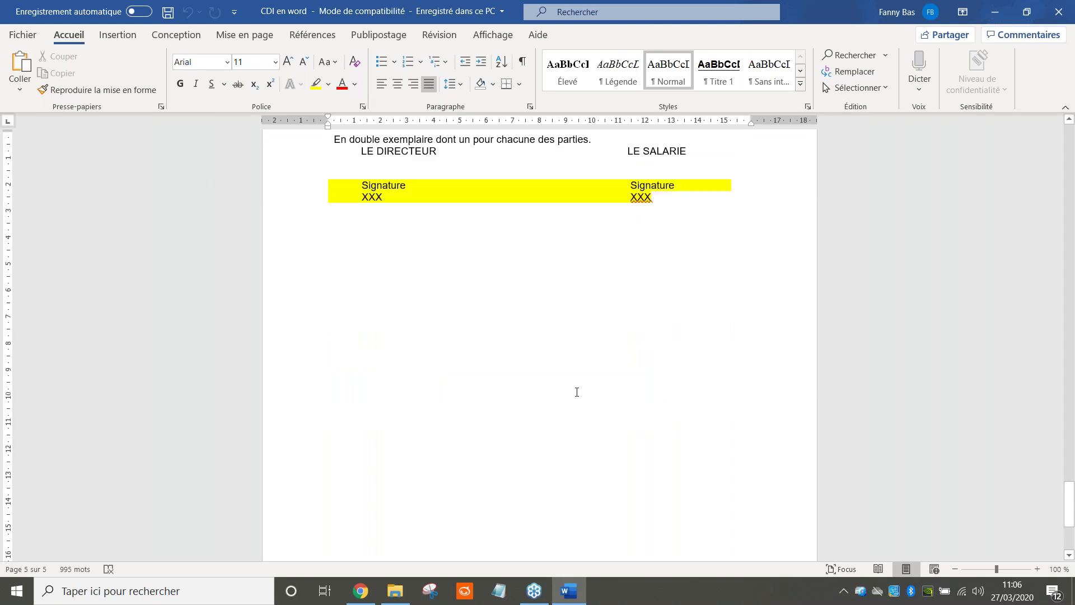
pyautogui.scroll(20, 581, 399)
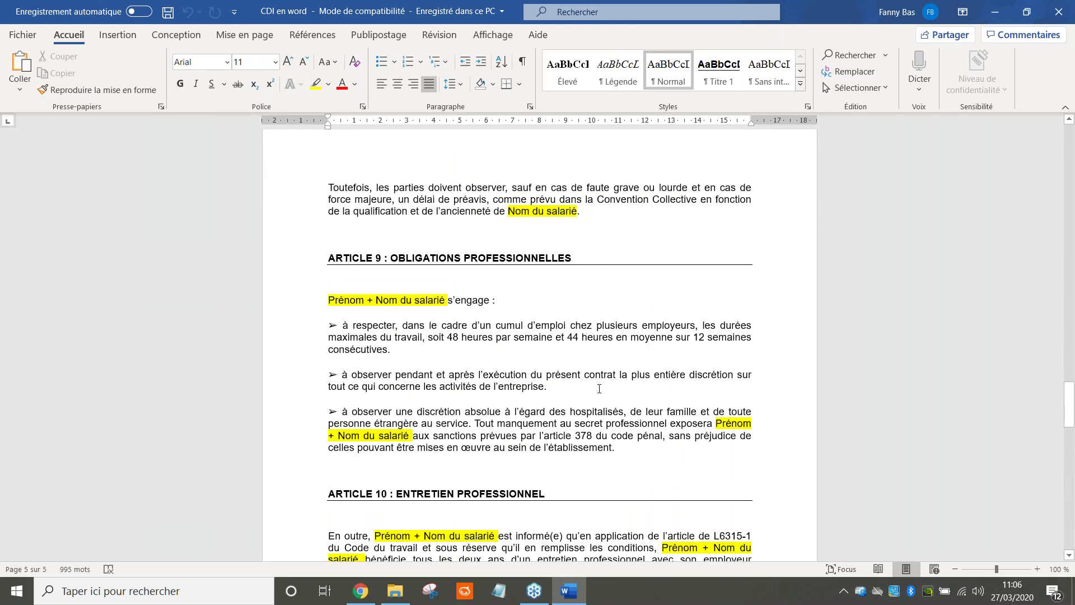
pyautogui.scroll(20, 582, 398)
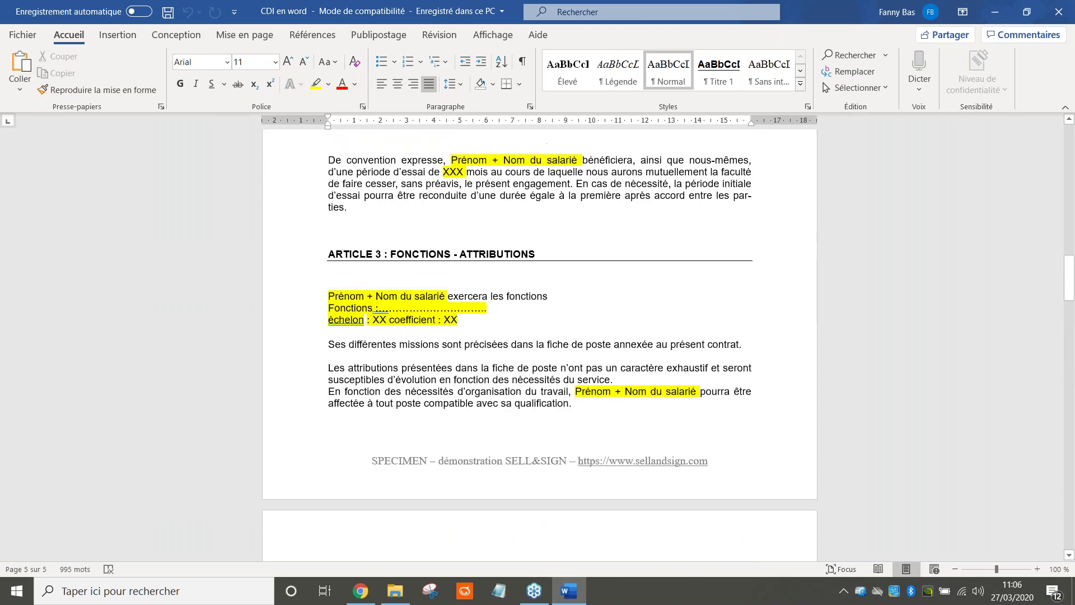
pyautogui.scroll(9, 581, 396)
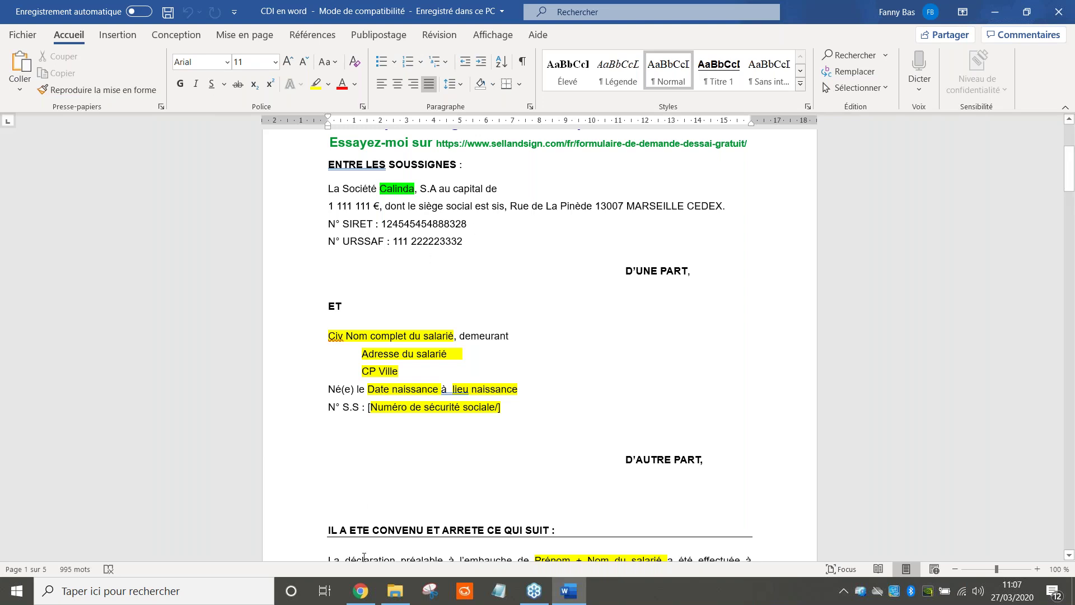
# Bring up Chrome's Sell&Sign article 'Comment insérer des Smartfields dans les contrats ?'
pyautogui.click(361, 591)
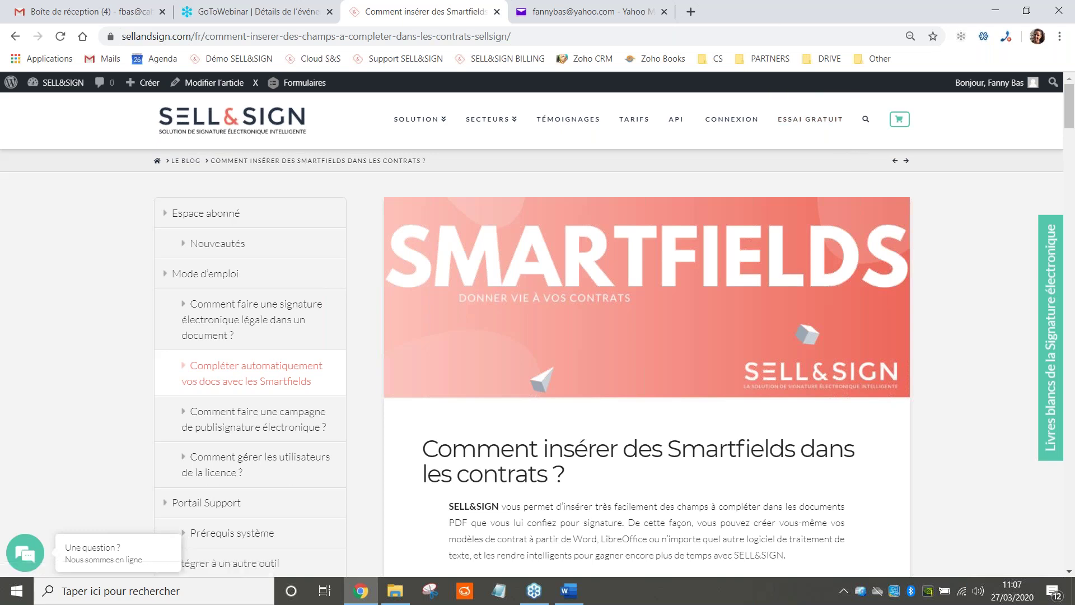
# Scroll the Smartfields article down to the standard Smartfields table
pyautogui.scroll(-7, 657, 455)
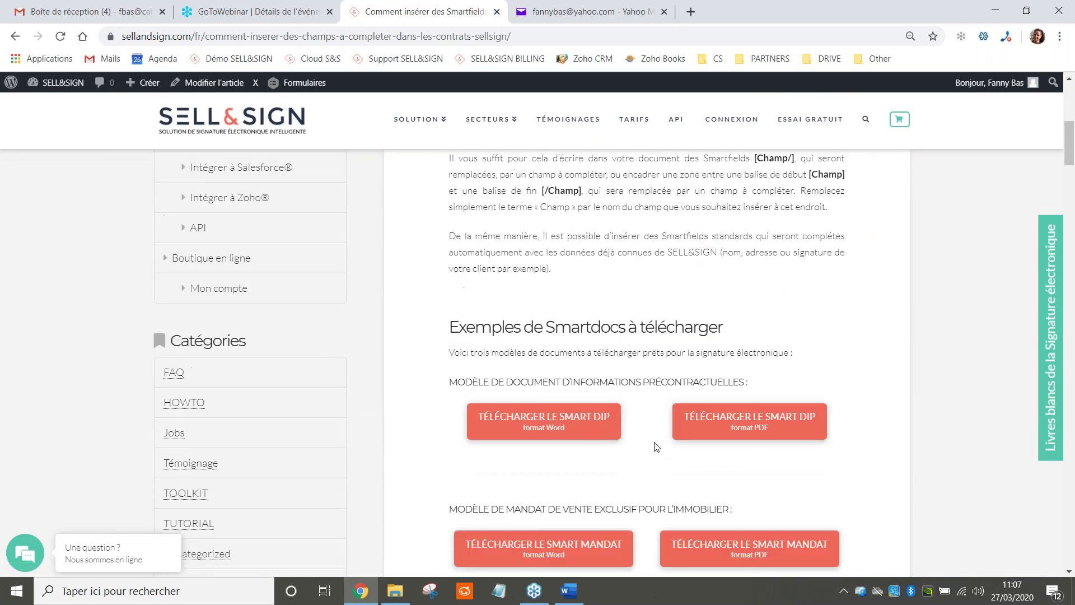
pyautogui.scroll(-5, 658, 455)
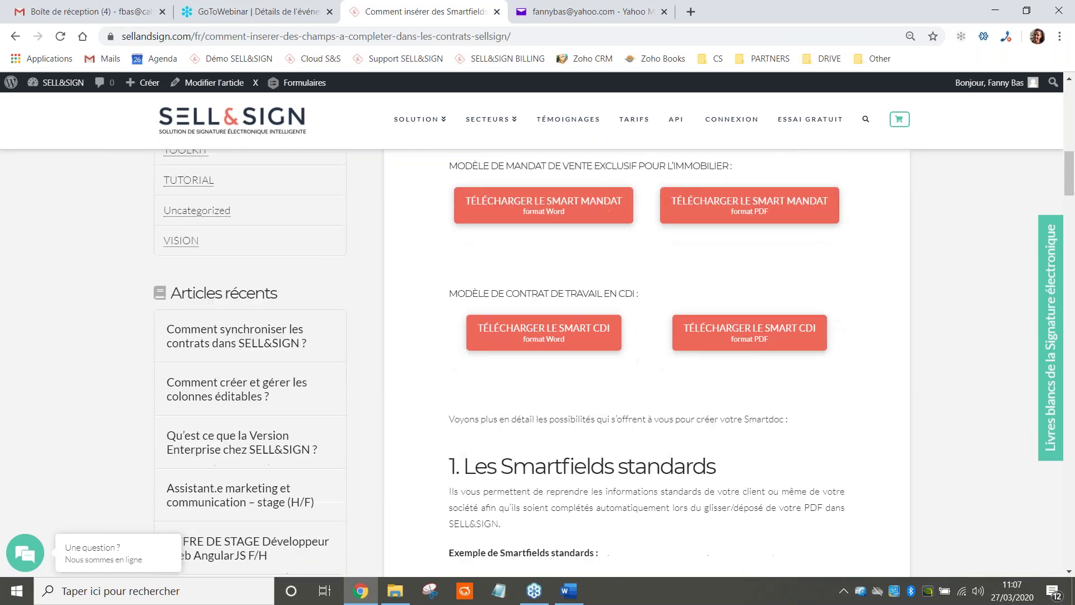
pyautogui.scroll(-3, 658, 430)
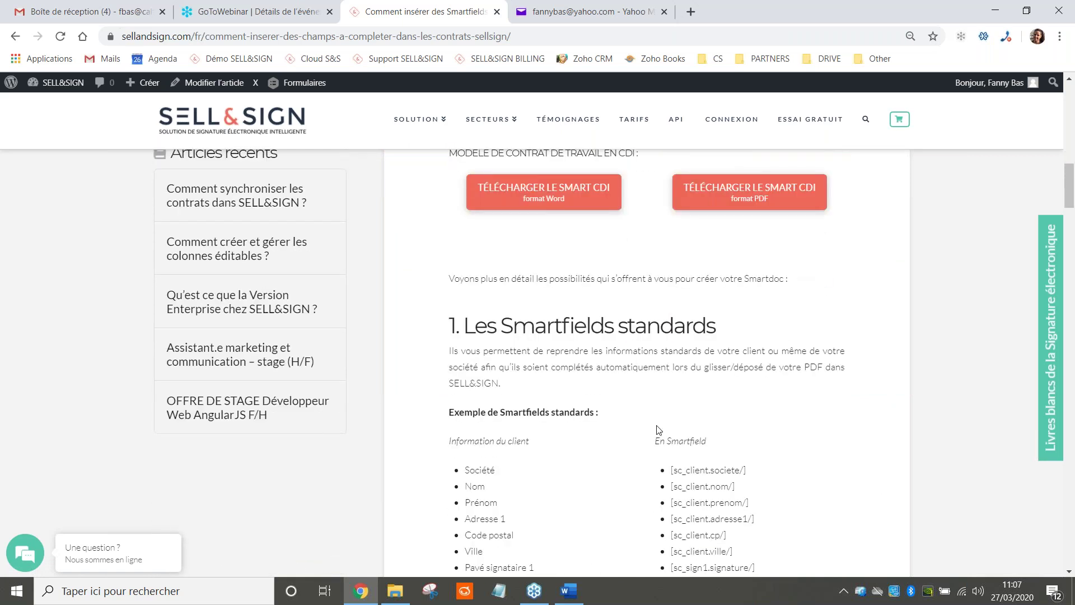
pyautogui.scroll(-1, 658, 430)
pyautogui.moveTo(719, 259); pyautogui.dragTo(502, 243)
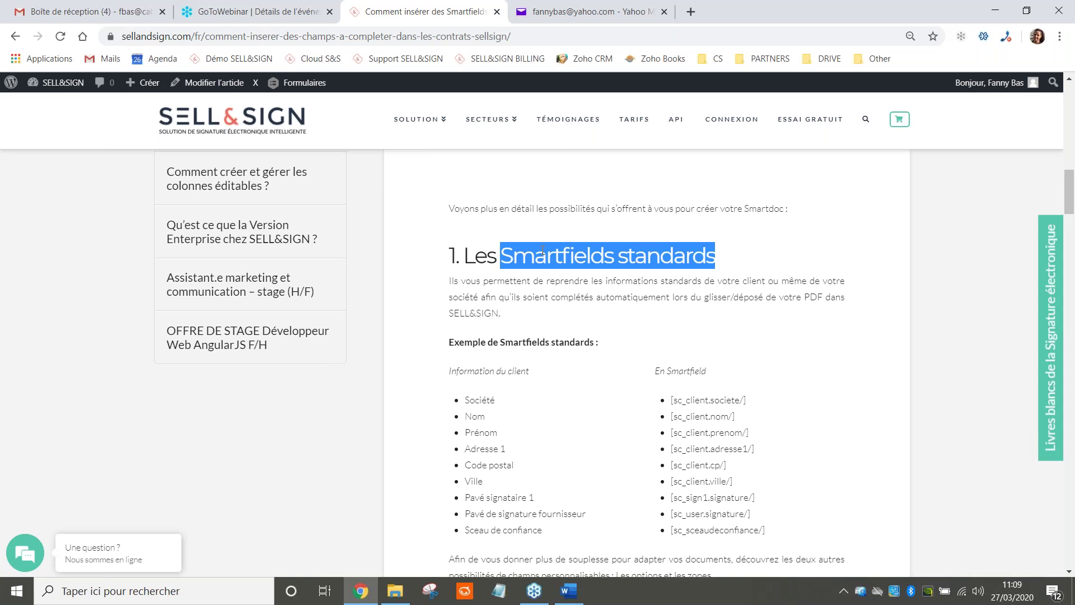
pyautogui.scroll(-2, 595, 345)
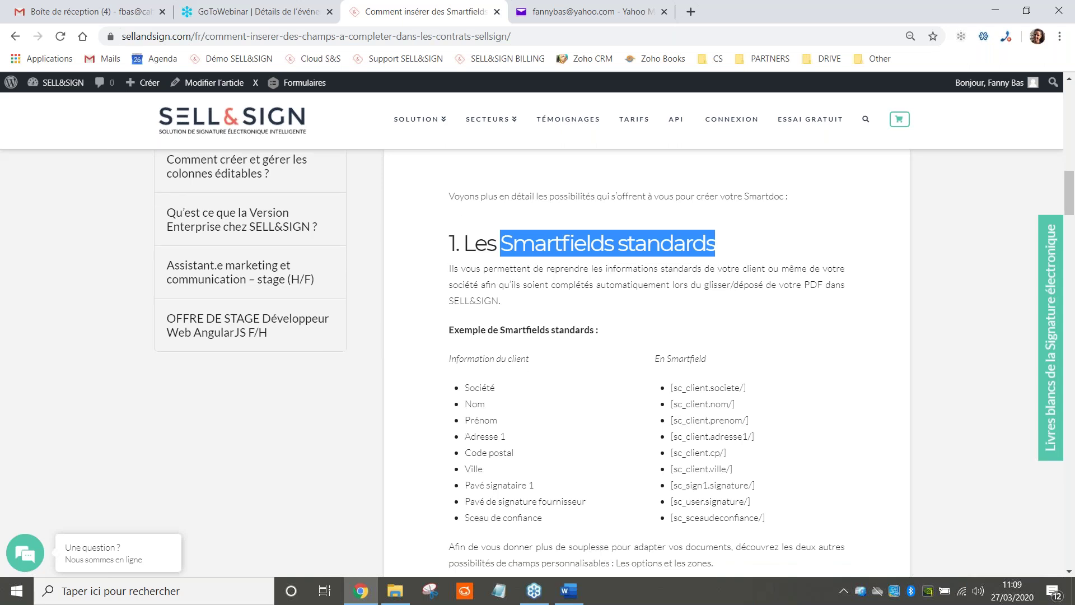
pyautogui.scroll(-1, 595, 346)
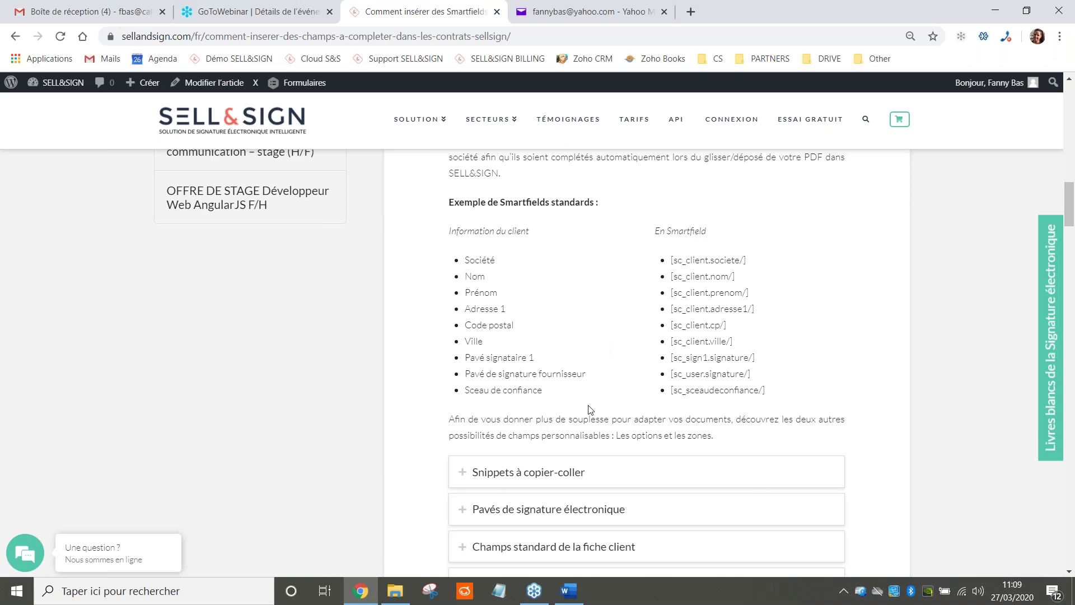
# Expand 'Pavés de signature électronique', select the client signature code, then collapse the section
pyautogui.click(564, 514)
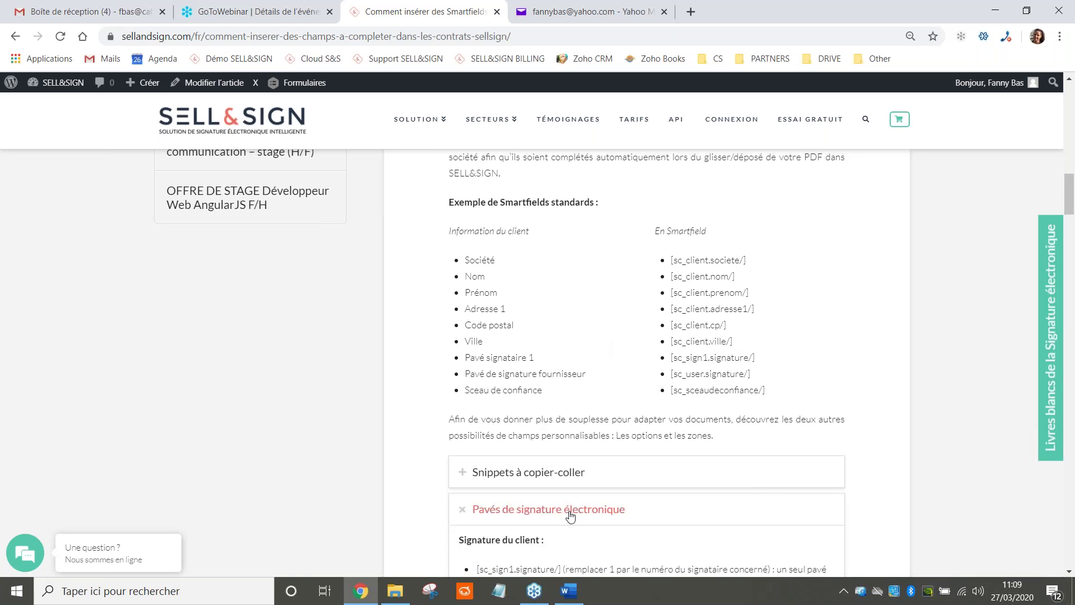
pyautogui.scroll(-1, 579, 480)
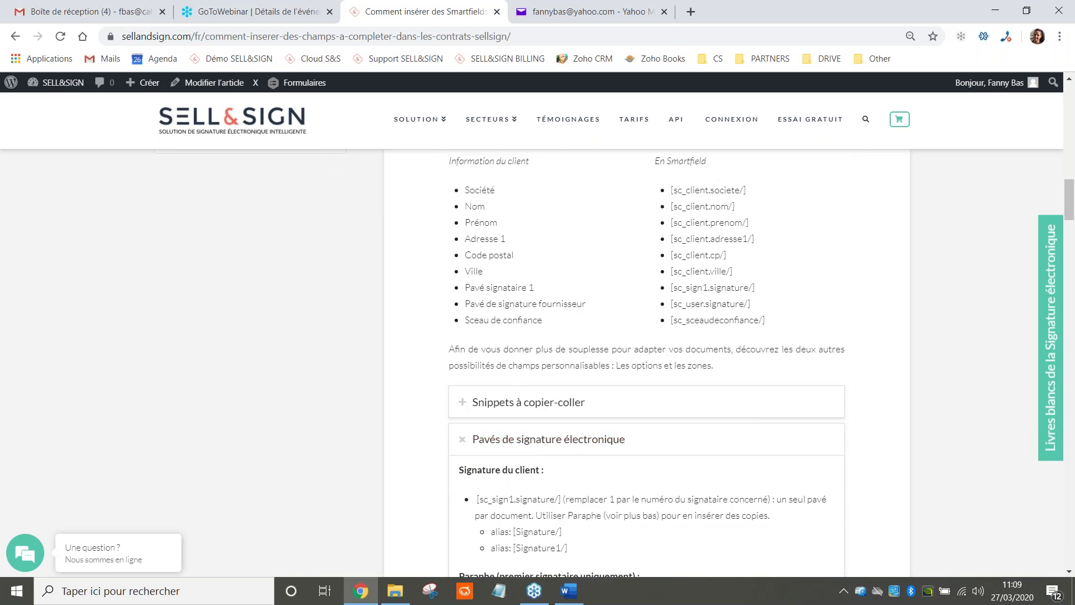
pyautogui.scroll(-1, 565, 417)
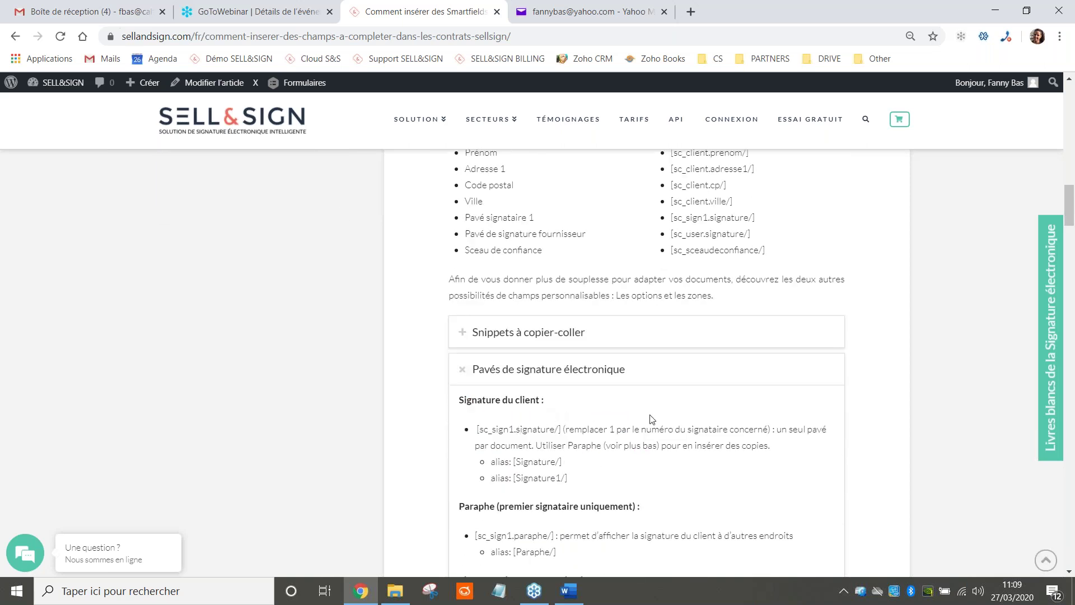
pyautogui.scroll(-1, 517, 429)
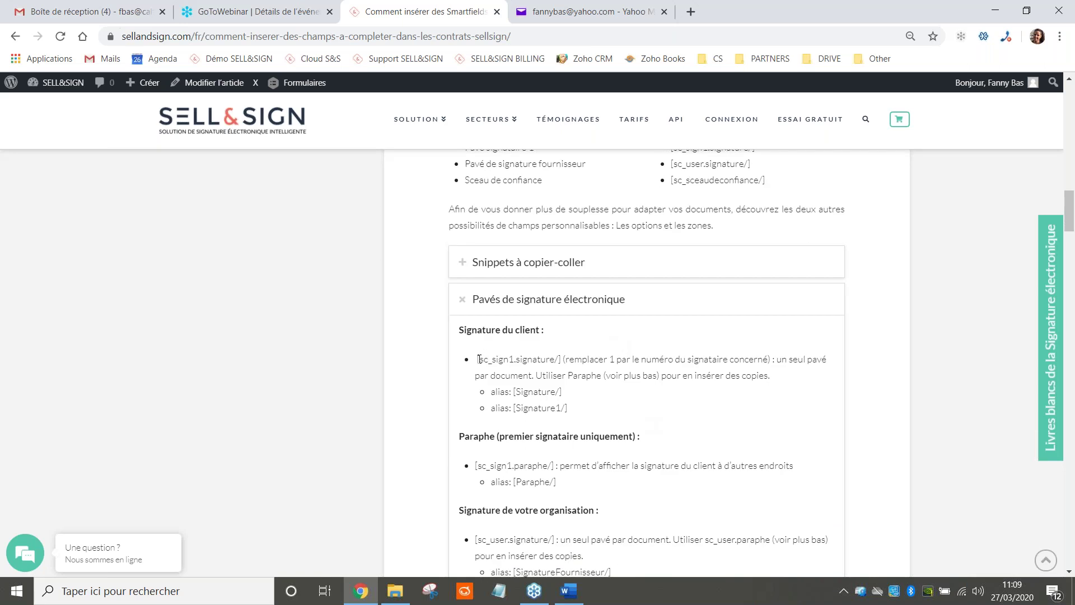
pyautogui.moveTo(476, 359); pyautogui.dragTo(560, 361)
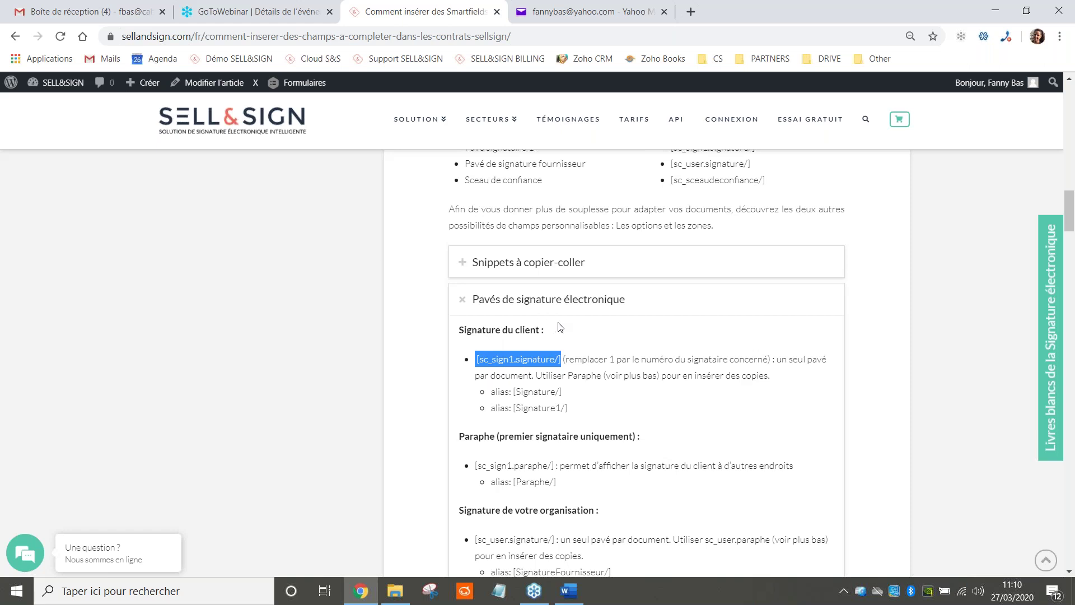
pyautogui.click(575, 302)
pyautogui.scroll(4, 618, 274)
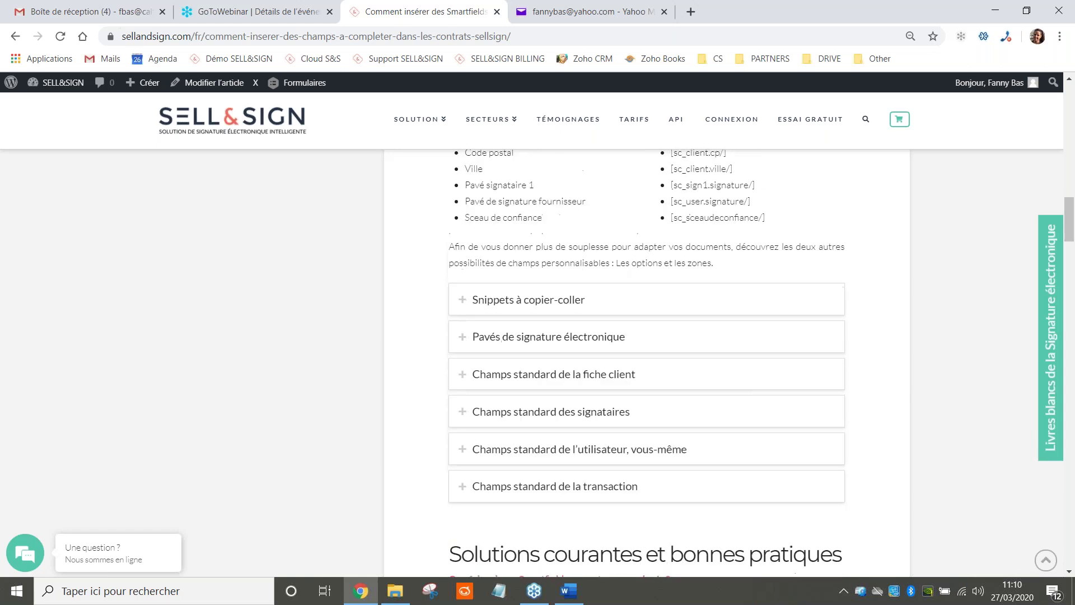
pyautogui.scroll(-3, 655, 303)
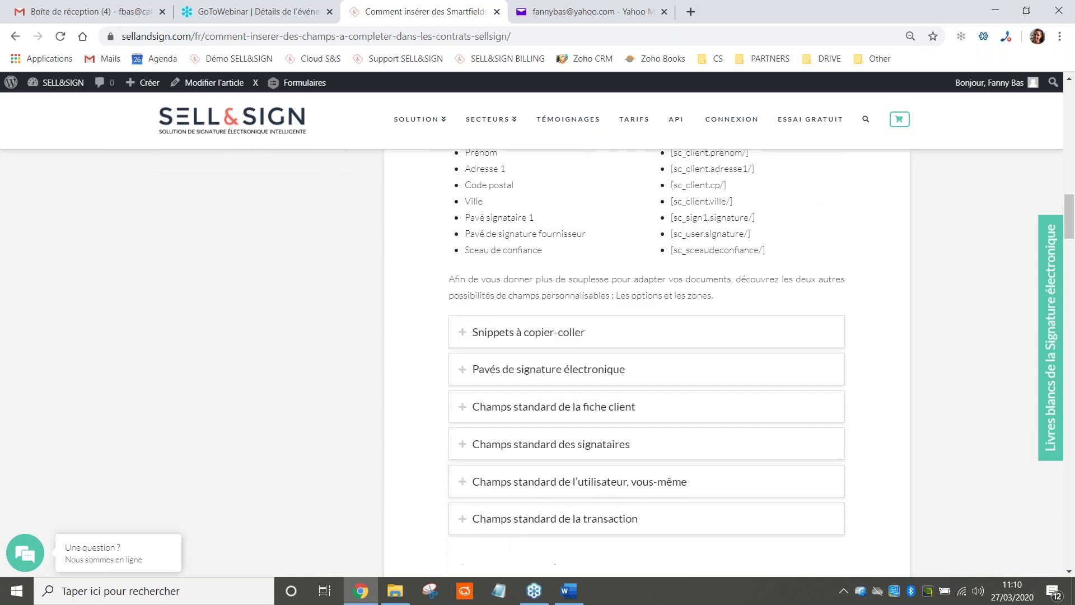
# Expand 'Champs standard de la fiche client' and scroll through its sc_client codes
pyautogui.click(552, 405)
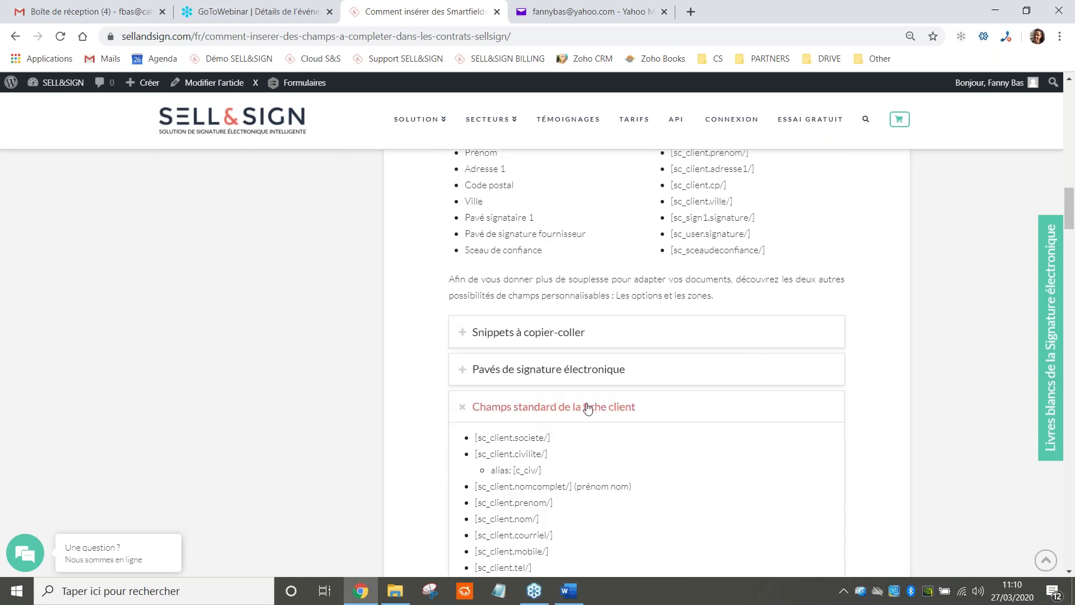
pyautogui.scroll(-1, 504, 448)
pyautogui.scroll(-1, 663, 408)
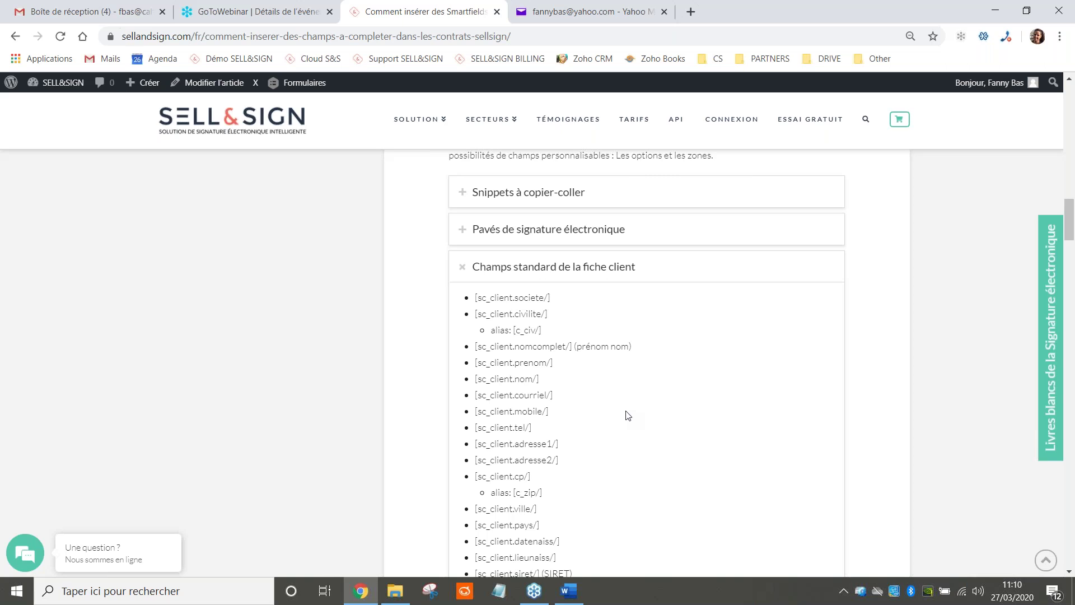
# Return to the Word contract and scroll to the 'IL A ETE CONVENU' hiring clause
pyautogui.click(568, 598)
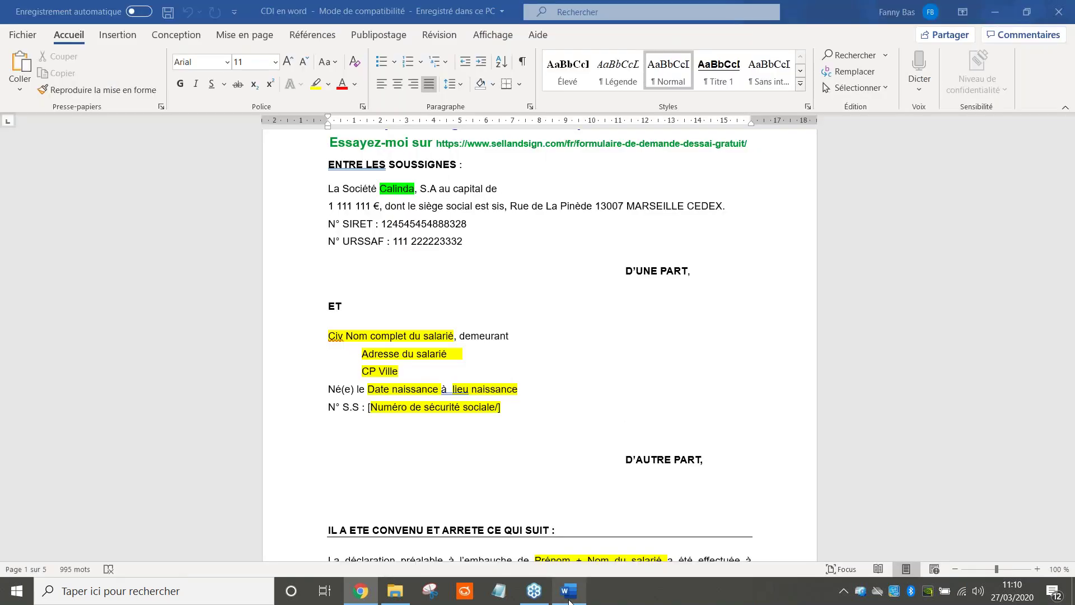
pyautogui.scroll(-3, 570, 490)
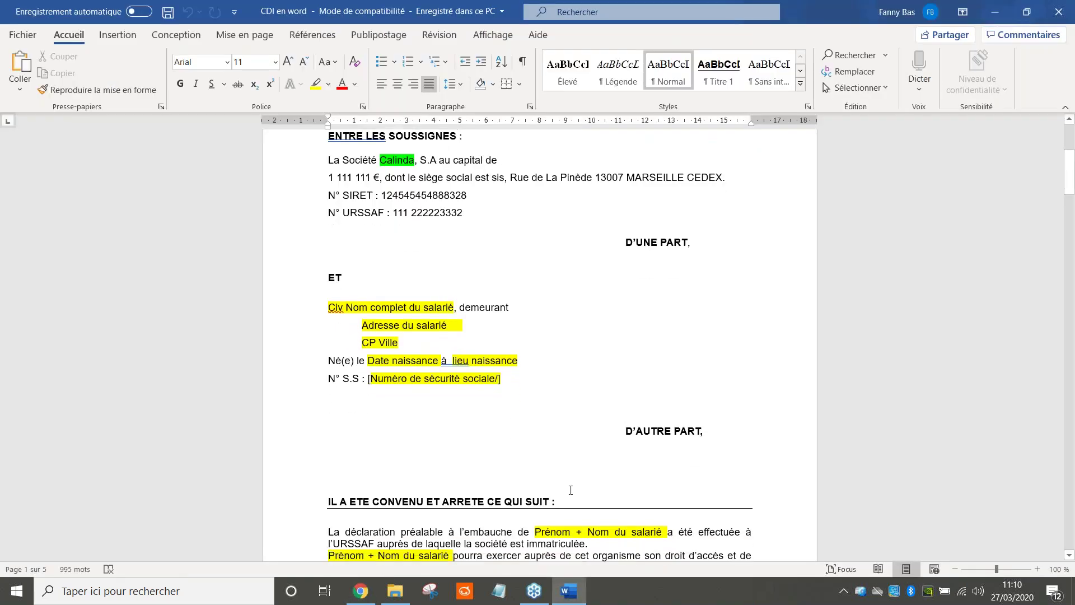
pyautogui.scroll(-1, 640, 471)
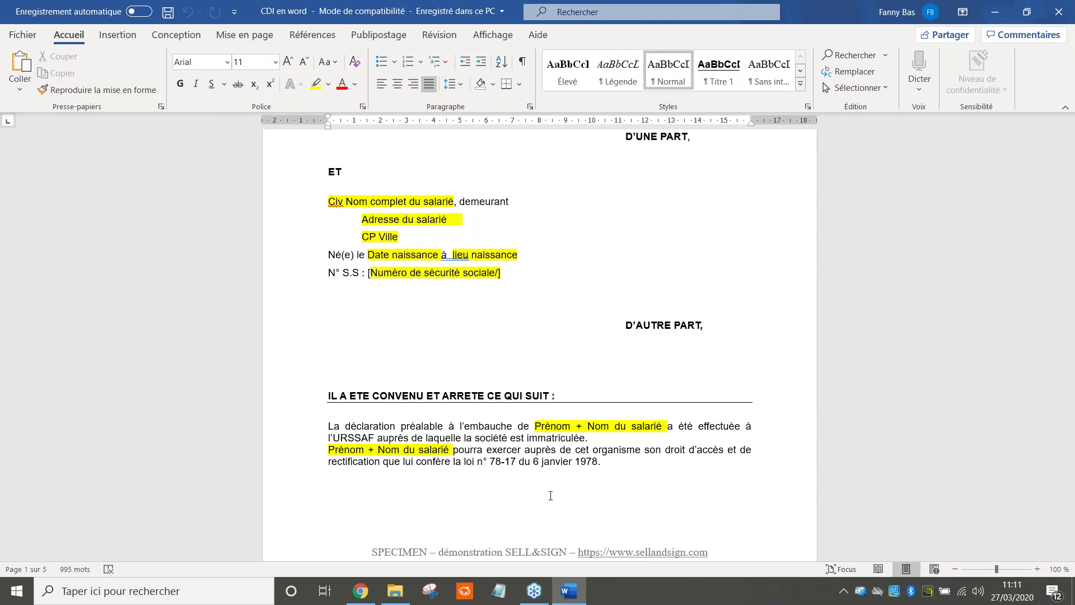
# Copy the [sc_client.nomcomplet/] code from the client fields list and go back to Word
pyautogui.click(373, 592)
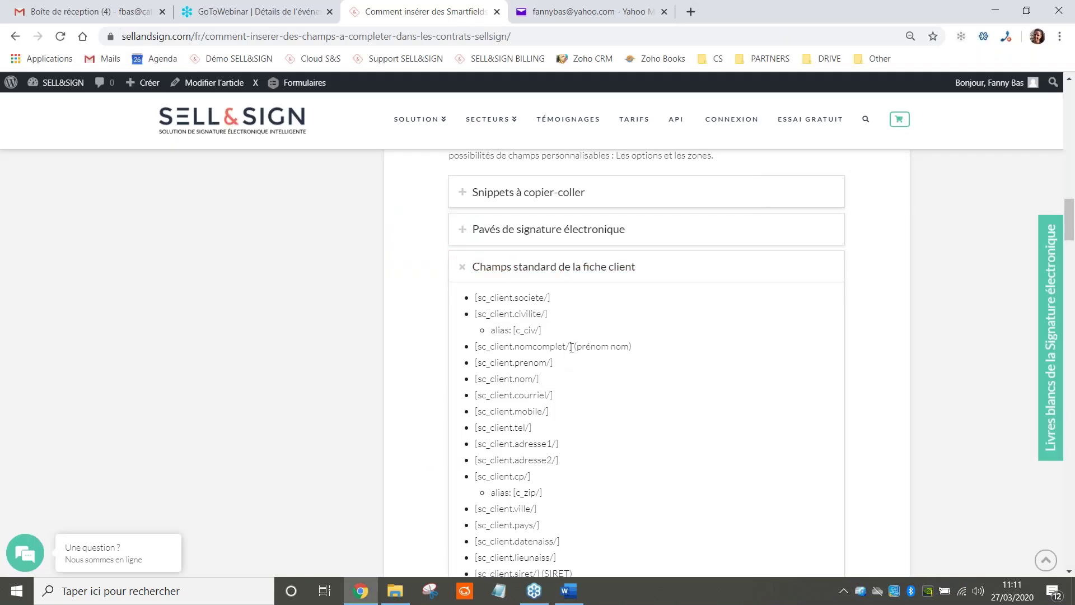
pyautogui.moveTo(570, 346)
pyautogui.mouseDown()
pyautogui.moveTo(486, 345)
pyautogui.moveTo(529, 330)
pyautogui.moveTo(573, 343)
pyautogui.mouseUp()
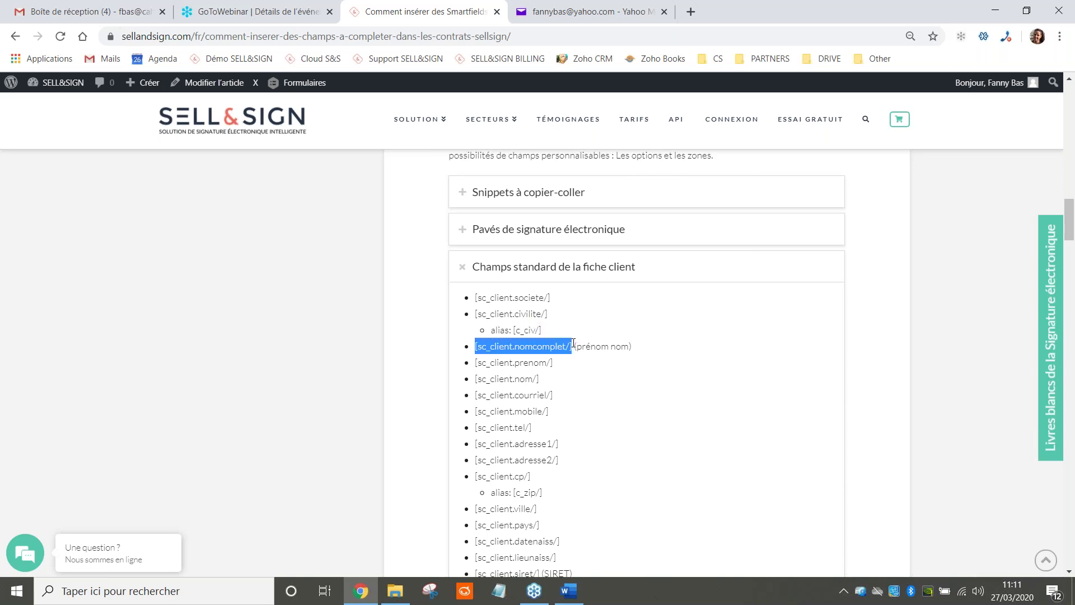
pyautogui.rightClick(565, 346)
pyautogui.click(577, 357)
pyautogui.scroll(5, 560, 406)
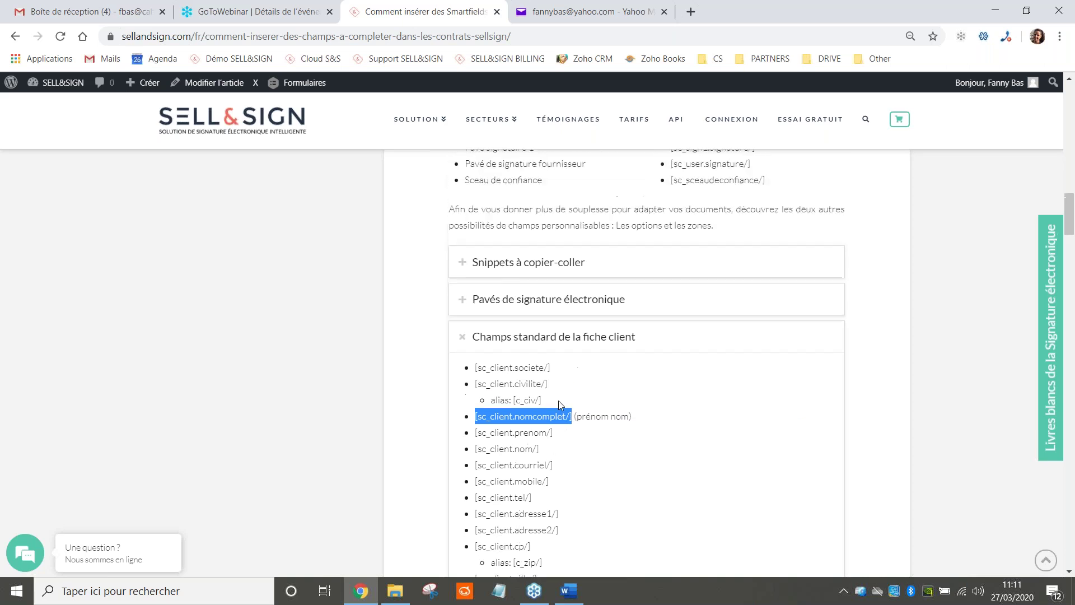
pyautogui.scroll(9, 654, 401)
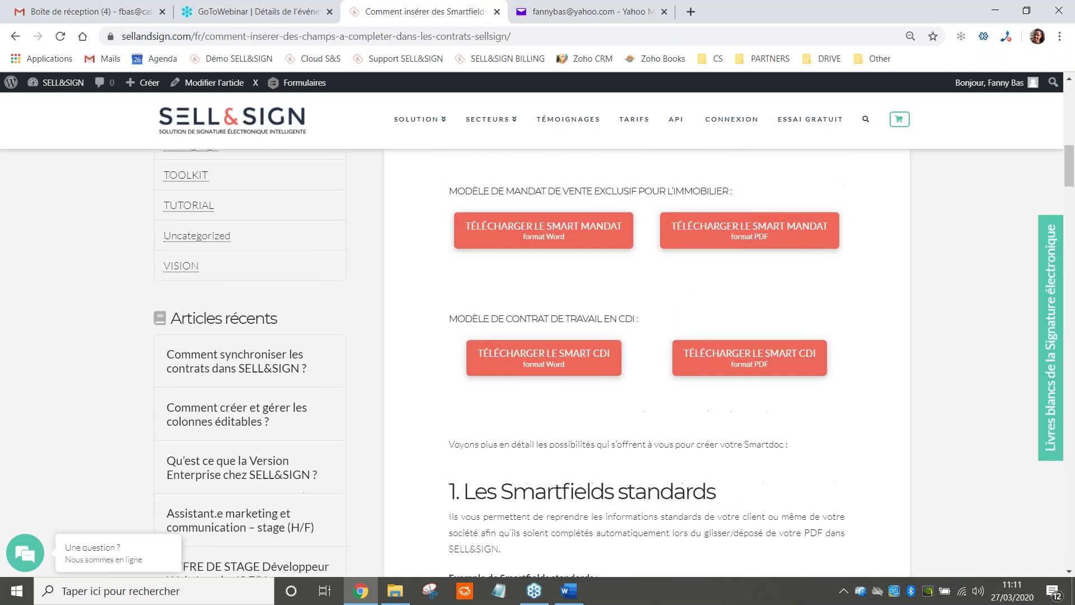
pyautogui.scroll(1, 654, 401)
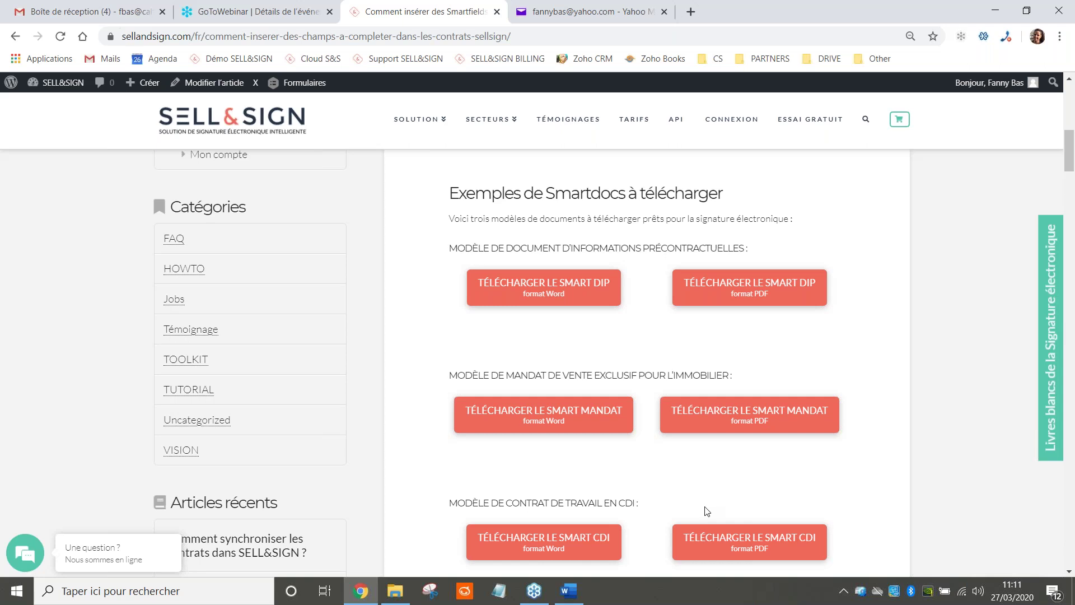
pyautogui.scroll(-10, 706, 510)
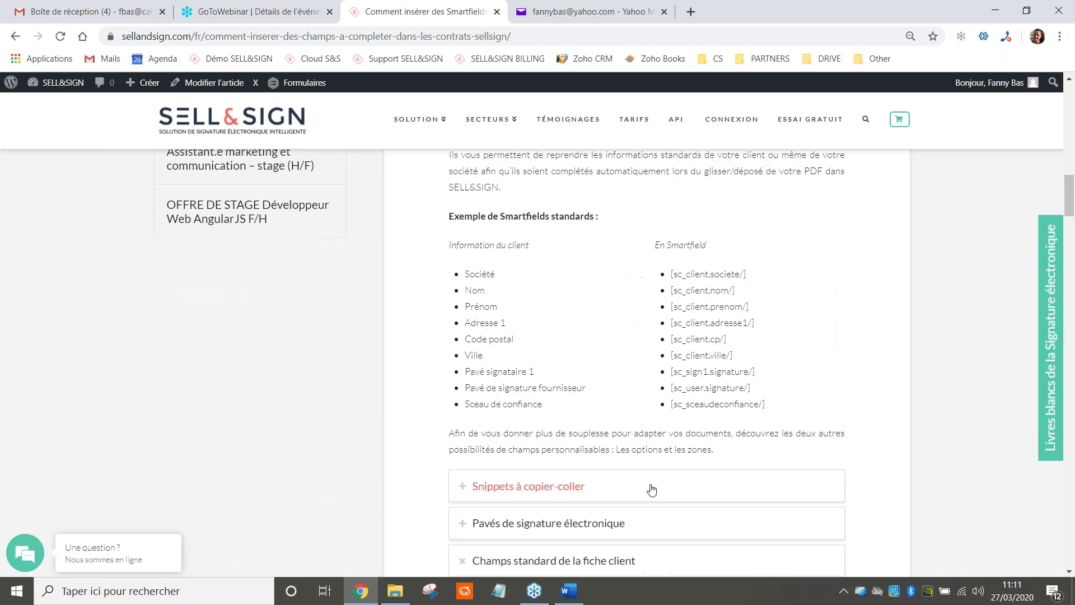
pyautogui.scroll(-4, 651, 490)
pyautogui.rightClick(546, 410)
pyautogui.click(565, 432)
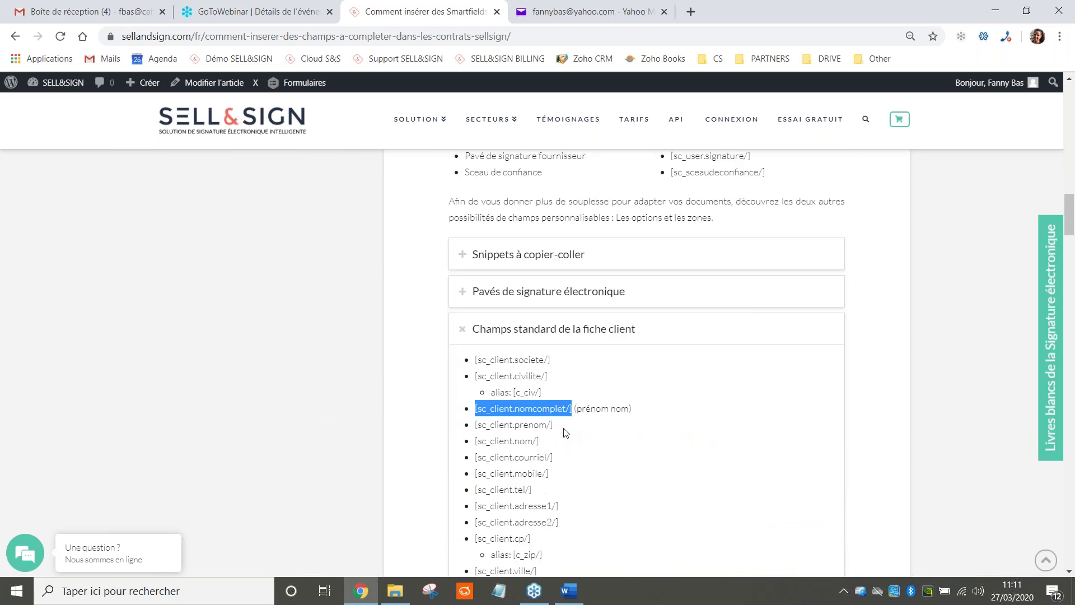
pyautogui.click(567, 589)
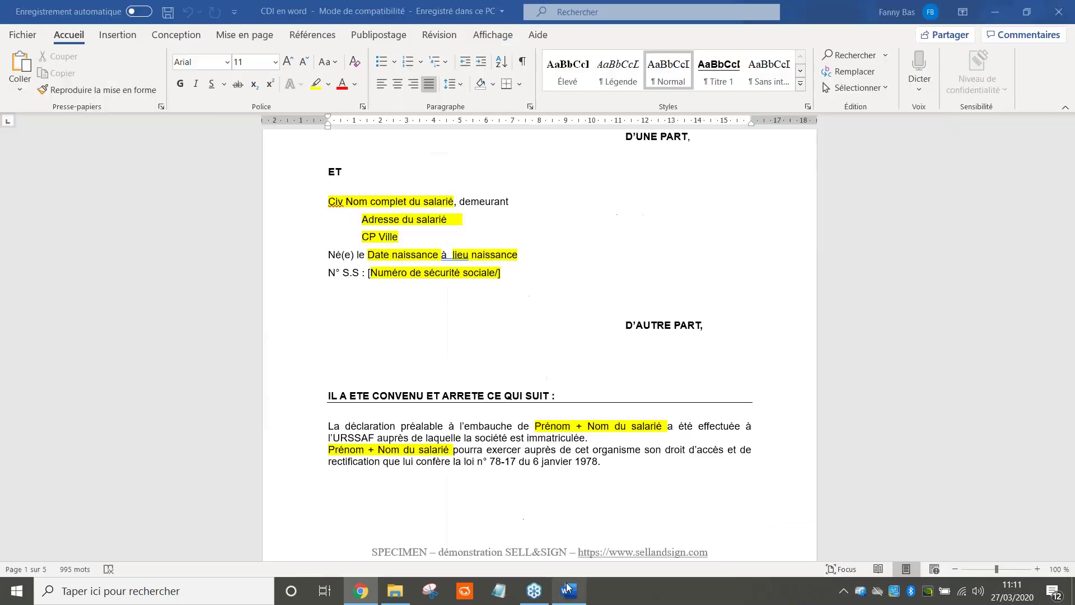
# Paste [sc_client.nomcomplet/] as plain text over 'Prénom + Nom du salarié' in the hiring clause
pyautogui.click(529, 428)
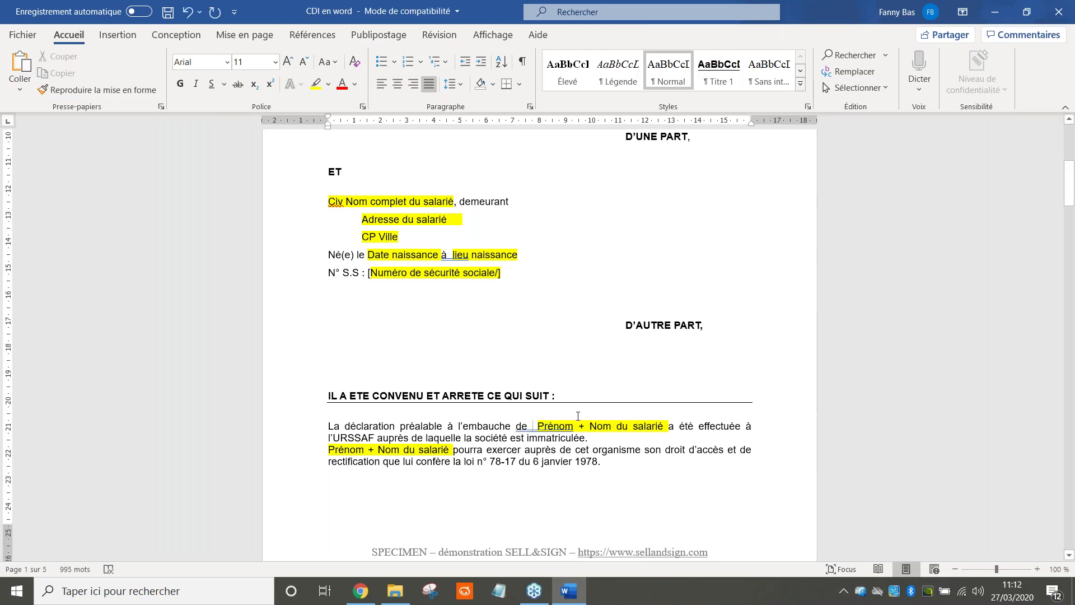
pyautogui.hotkey('ctrl', 'v')
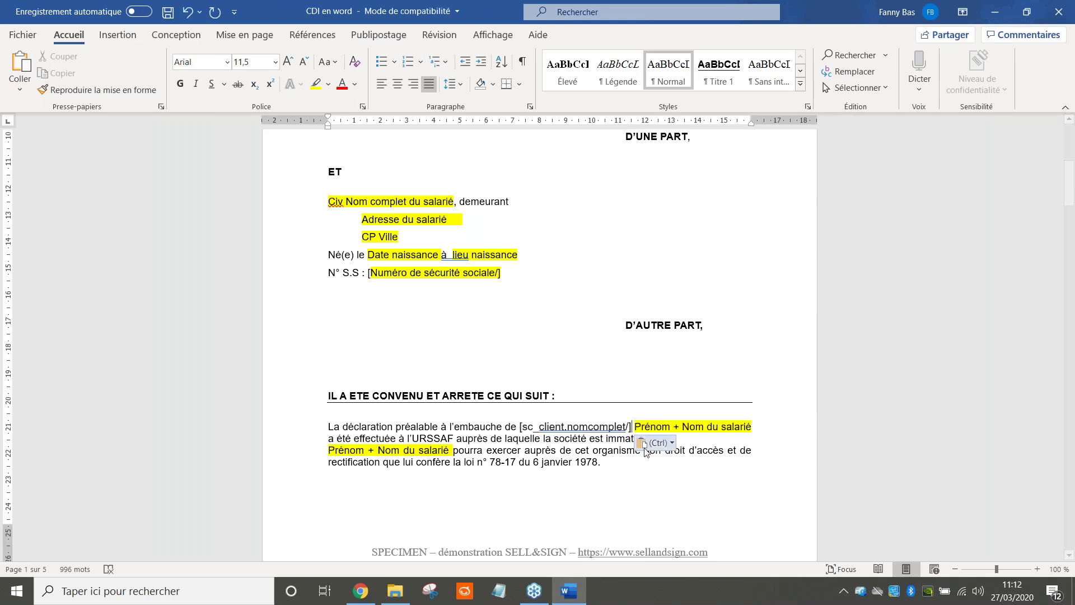
pyautogui.click(655, 443)
pyautogui.click(688, 483)
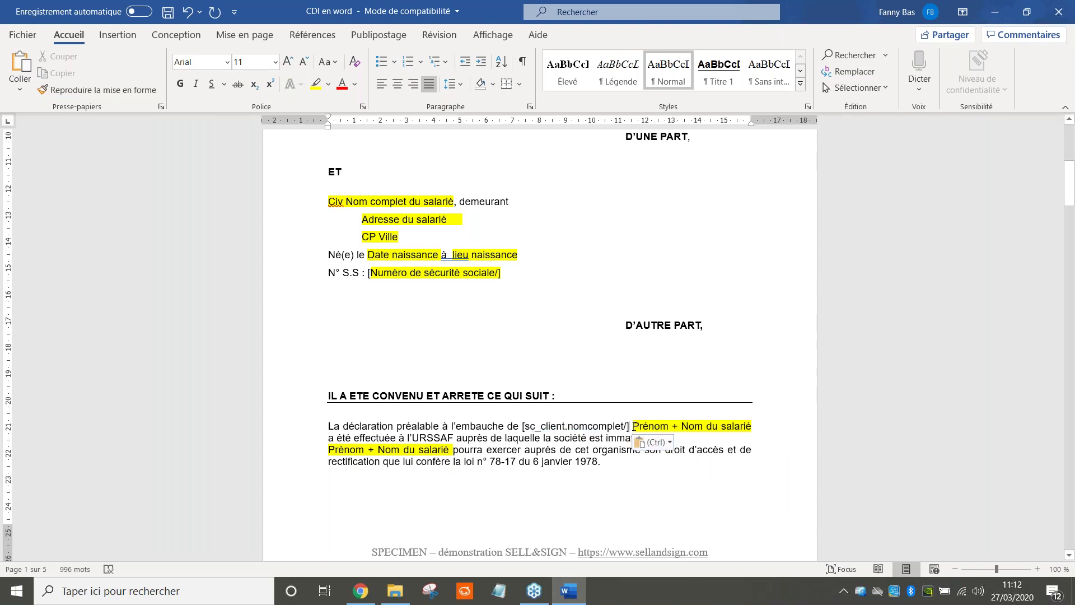
pyautogui.moveTo(633, 425); pyautogui.dragTo(750, 427)
pyautogui.press('Delete')
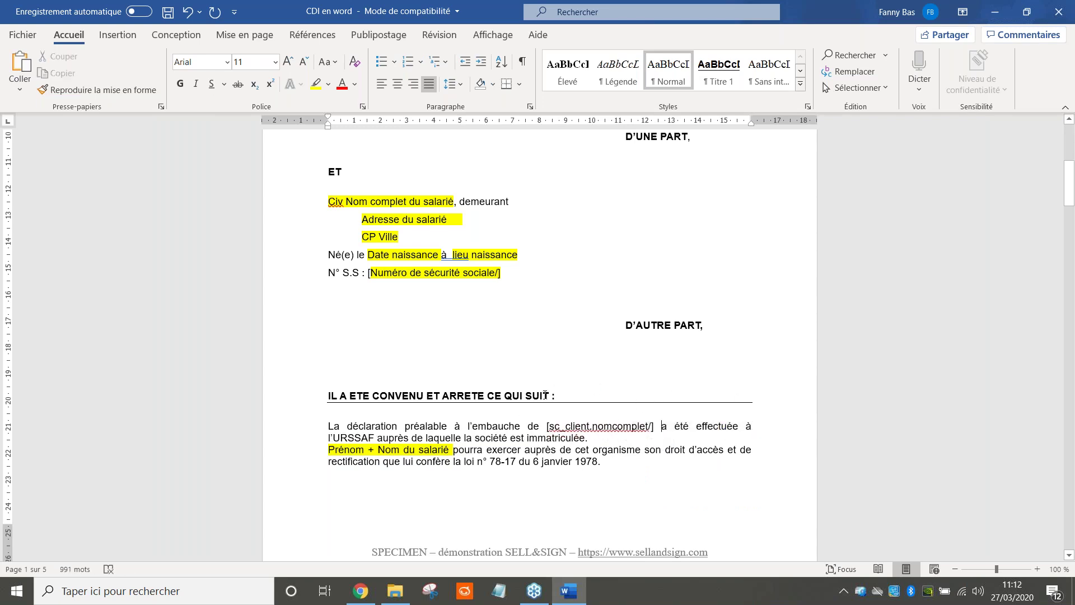
pyautogui.moveTo(651, 427)
pyautogui.mouseDown()
pyautogui.moveTo(583, 438)
pyautogui.moveTo(545, 424)
pyautogui.moveTo(592, 412)
pyautogui.moveTo(653, 427)
pyautogui.mouseUp()
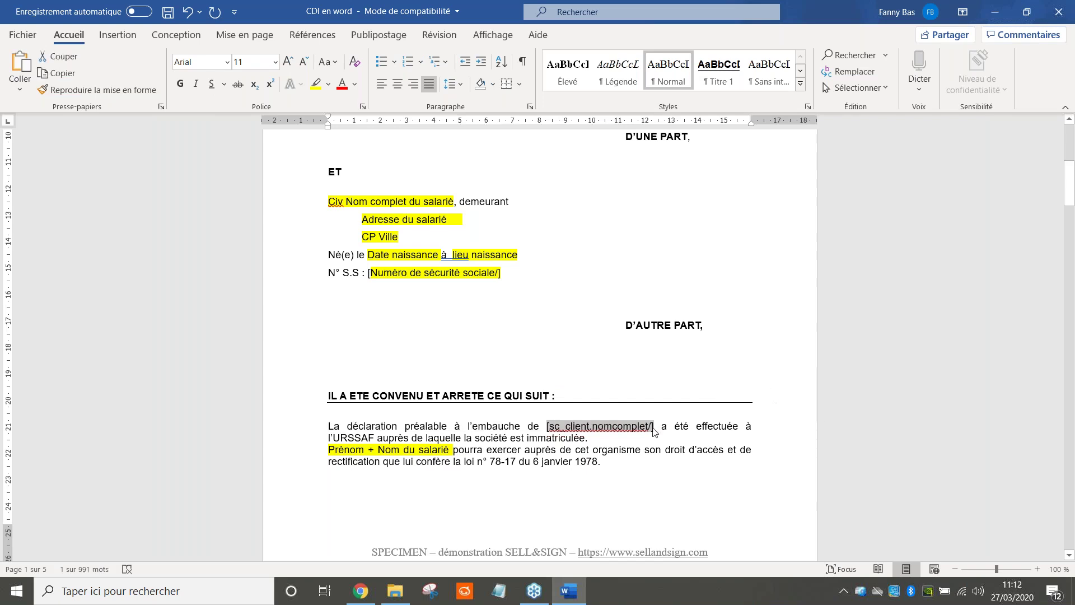
pyautogui.click(324, 449)
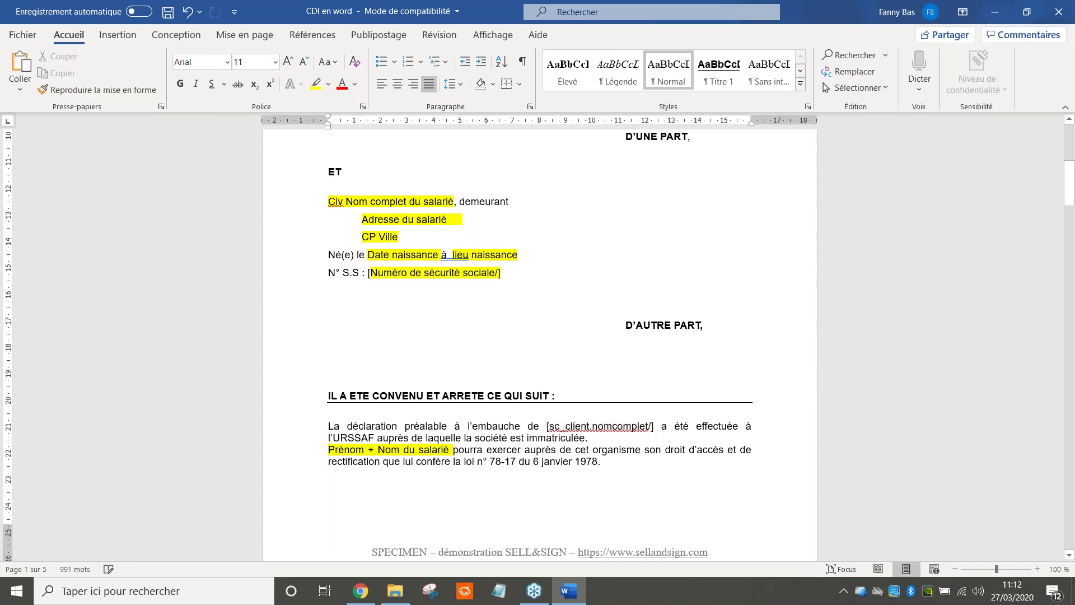
pyautogui.hotkey('ctrl', 'v')
pyautogui.press('Delete')
pyautogui.press('Delete')
pyautogui.press('Delete')
pyautogui.press('Delete')
pyautogui.press('Delete')
pyautogui.press('Delete')
pyautogui.press('Delete')
pyautogui.press('Delete')
pyautogui.press('Delete')
pyautogui.press('Delete')
pyautogui.press('Delete')
pyautogui.press('Delete')
pyautogui.press('Delete')
pyautogui.press('Delete')
pyautogui.press('Delete')
pyautogui.press('Delete')
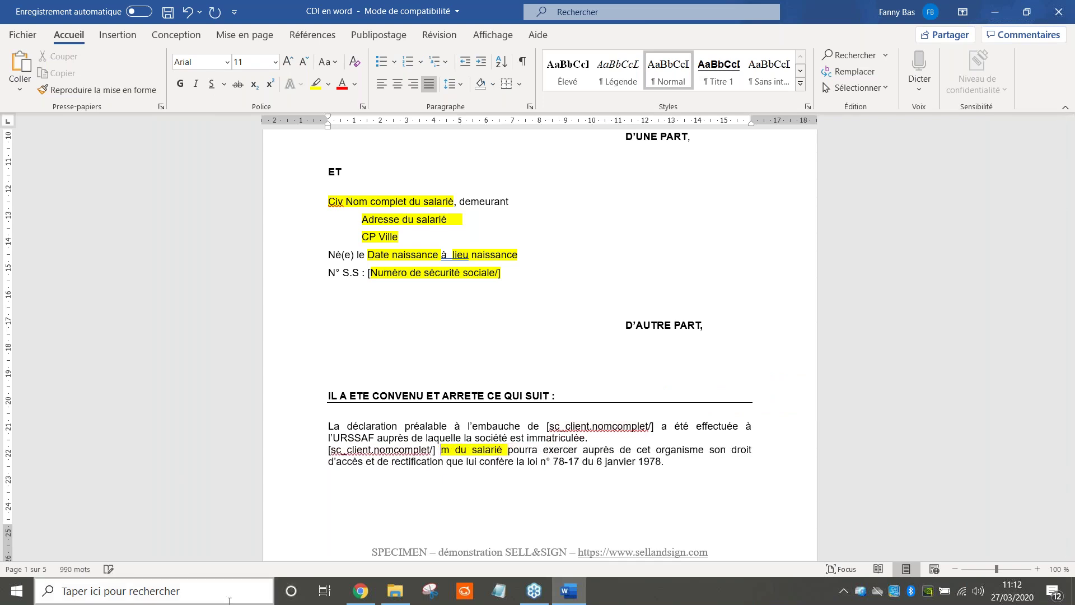
pyautogui.press('Delete')
pyautogui.press('Delete')
pyautogui.press('Delete')
pyautogui.press('Delete')
pyautogui.press('Delete')
pyautogui.press('Delete')
pyautogui.press('Delete')
pyautogui.press('Delete')
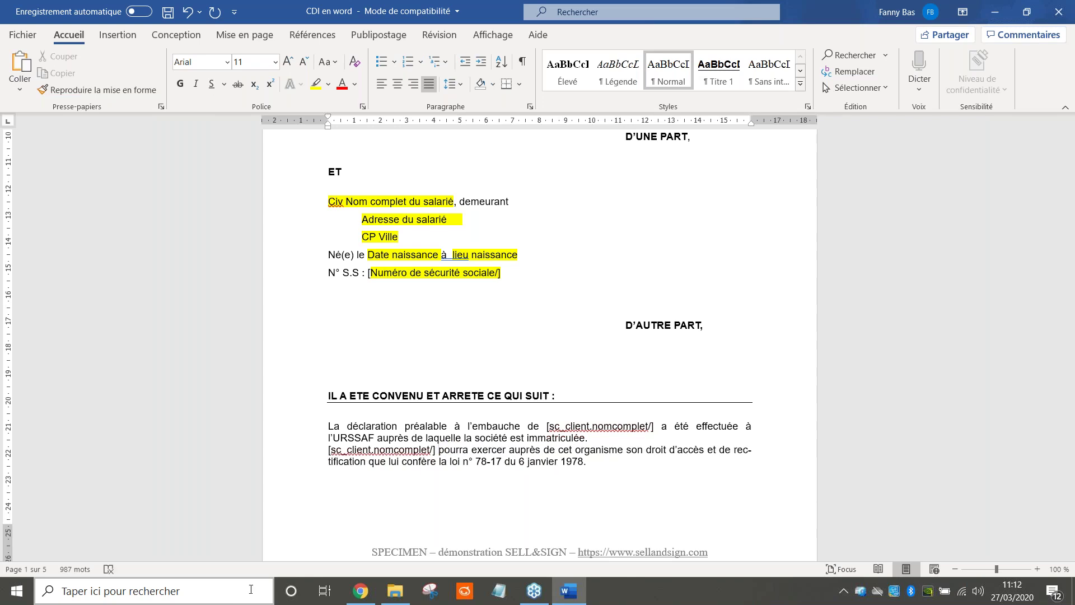
# Replace 'Nom complet du salarié' in the employee block with [sc_client.nomcomplet/]
pyautogui.scroll(-2, 537, 336)
pyautogui.scroll(-6, 553, 433)
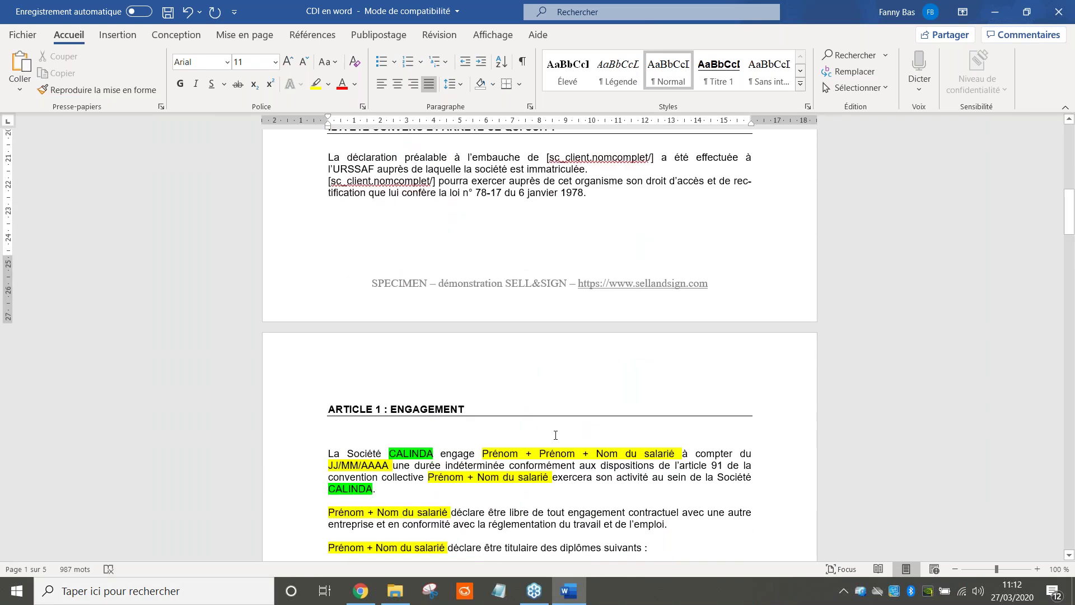
pyautogui.scroll(-9, 555, 435)
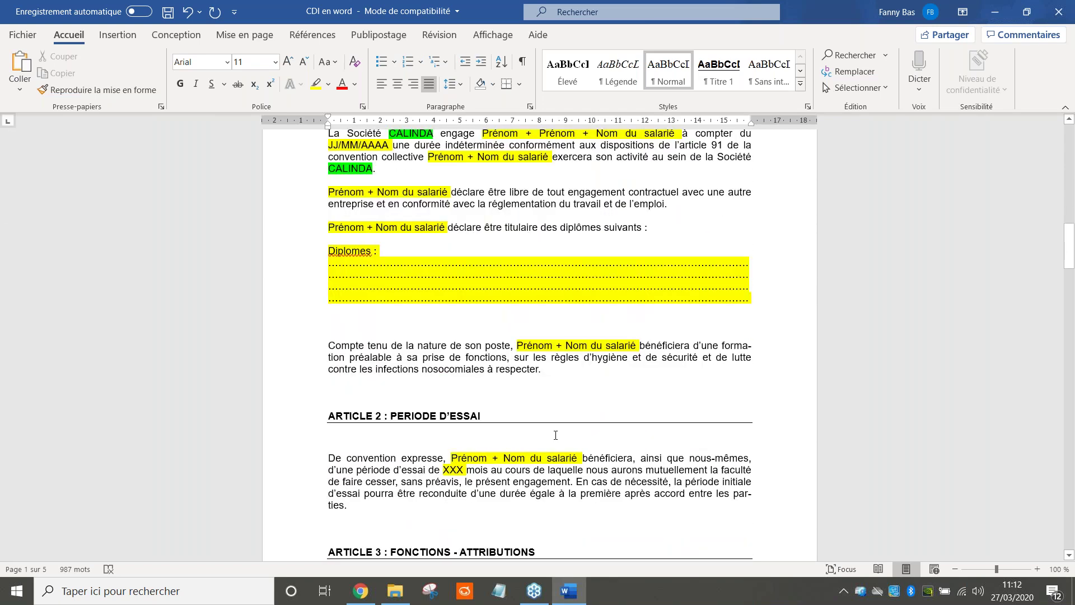
pyautogui.scroll(-1, 555, 435)
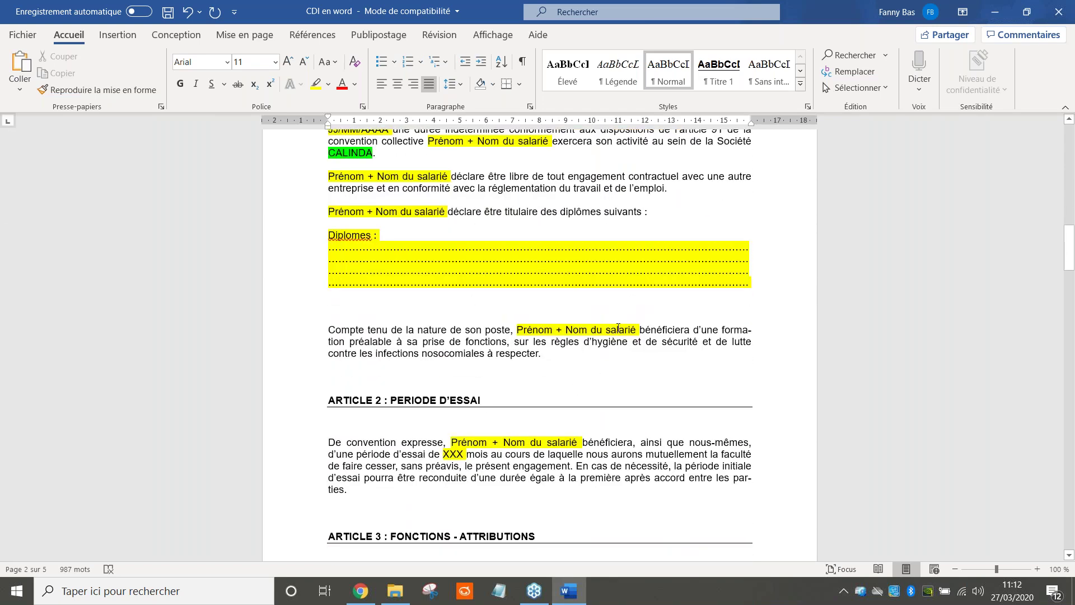
pyautogui.scroll(20, 618, 328)
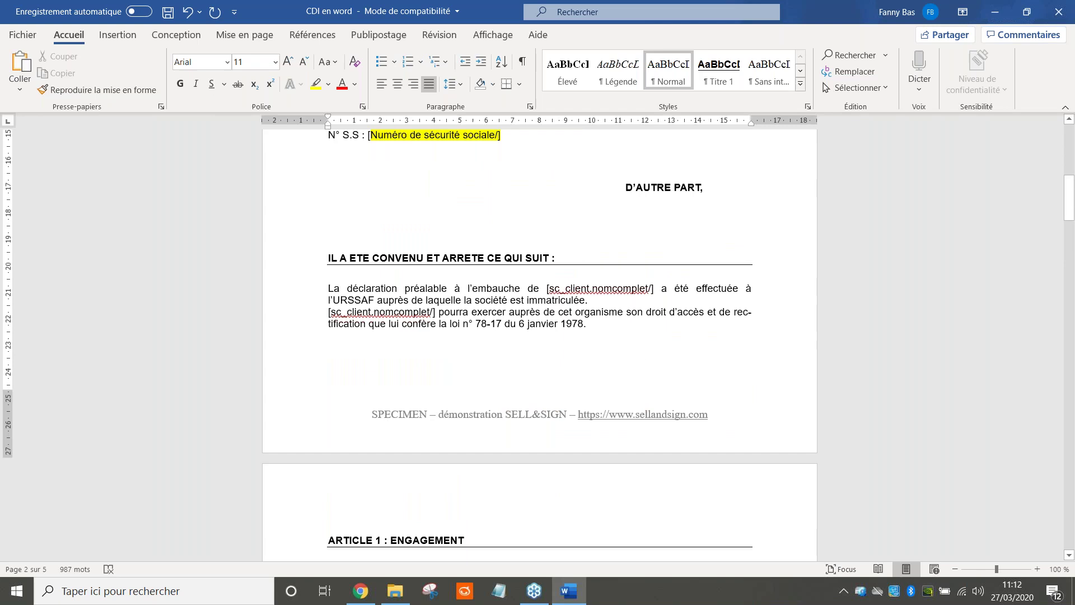
pyautogui.scroll(-5, 616, 325)
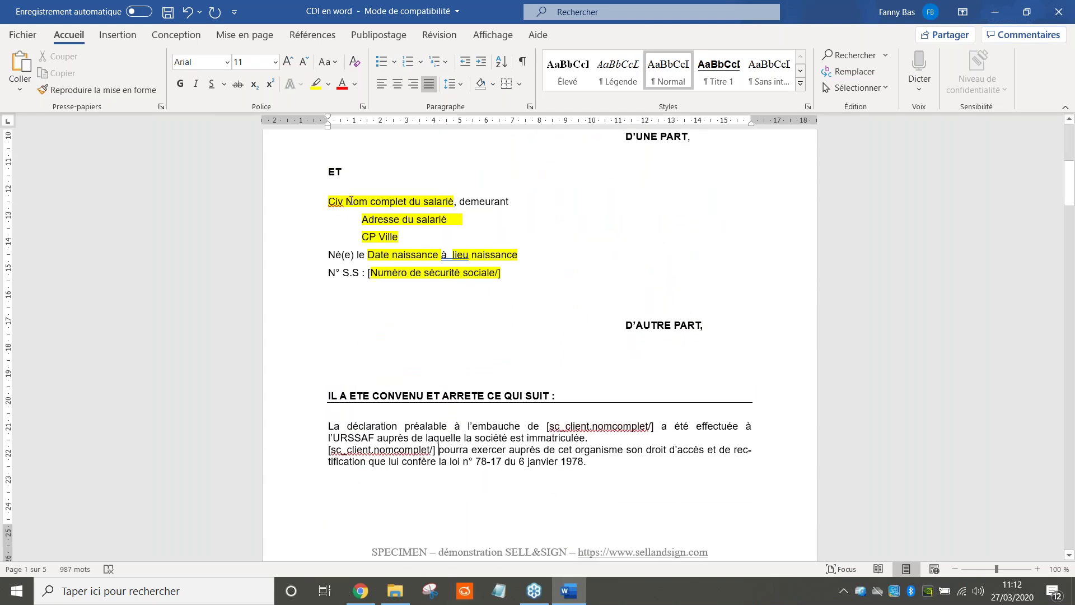
pyautogui.moveTo(345, 202); pyautogui.dragTo(453, 203)
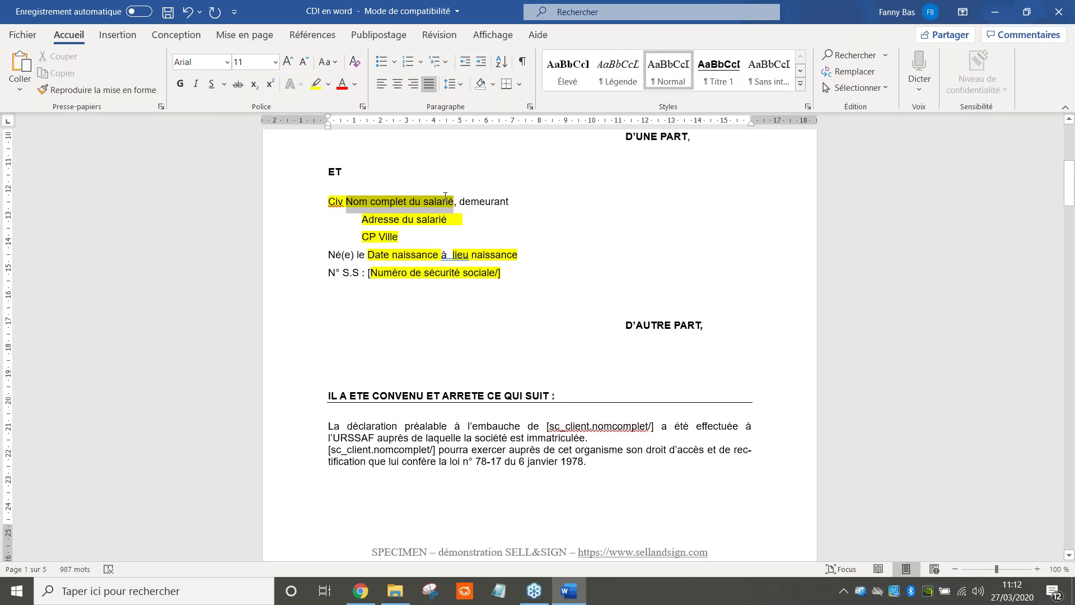
pyautogui.hotkey('ctrl', 'v')
pyautogui.click(484, 222)
pyautogui.click(531, 256)
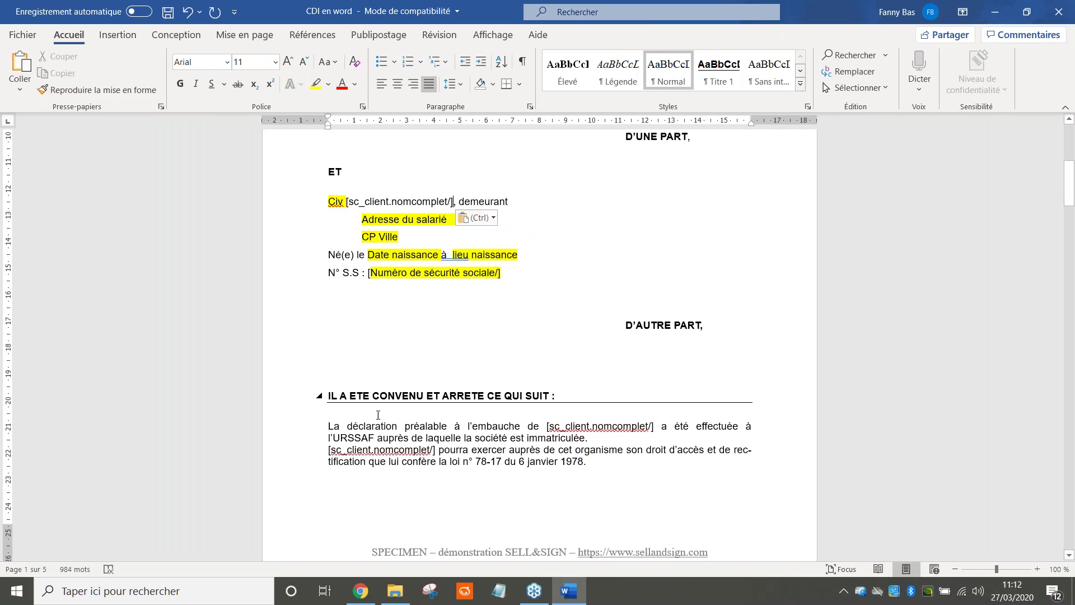
pyautogui.click(361, 591)
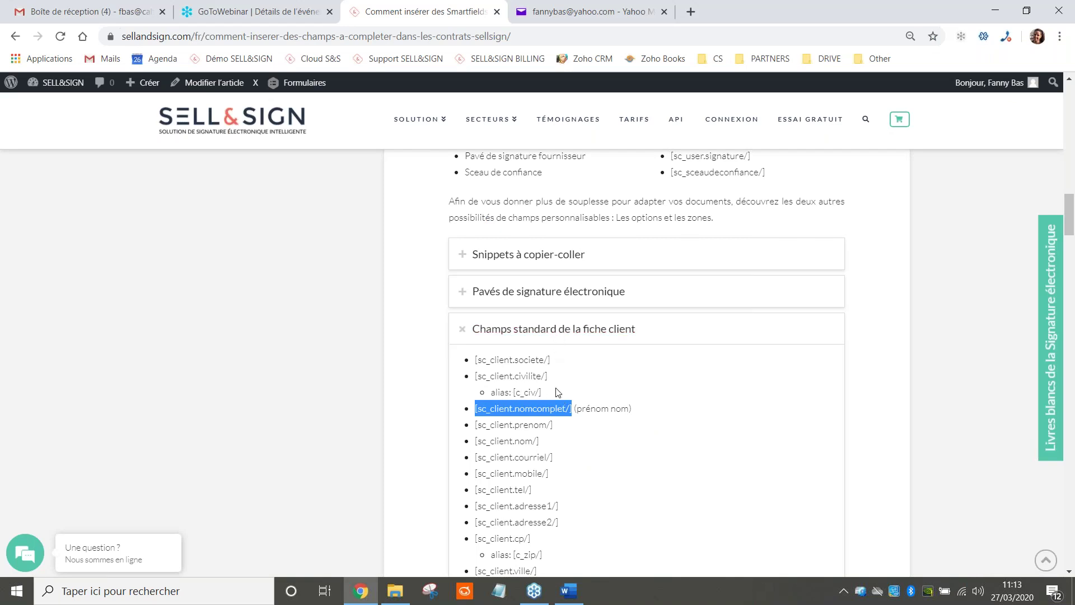
# Replace the 'Civ' placeholder with [c_civ/] pasted as text only
pyautogui.moveTo(554, 392); pyautogui.dragTo(518, 387)
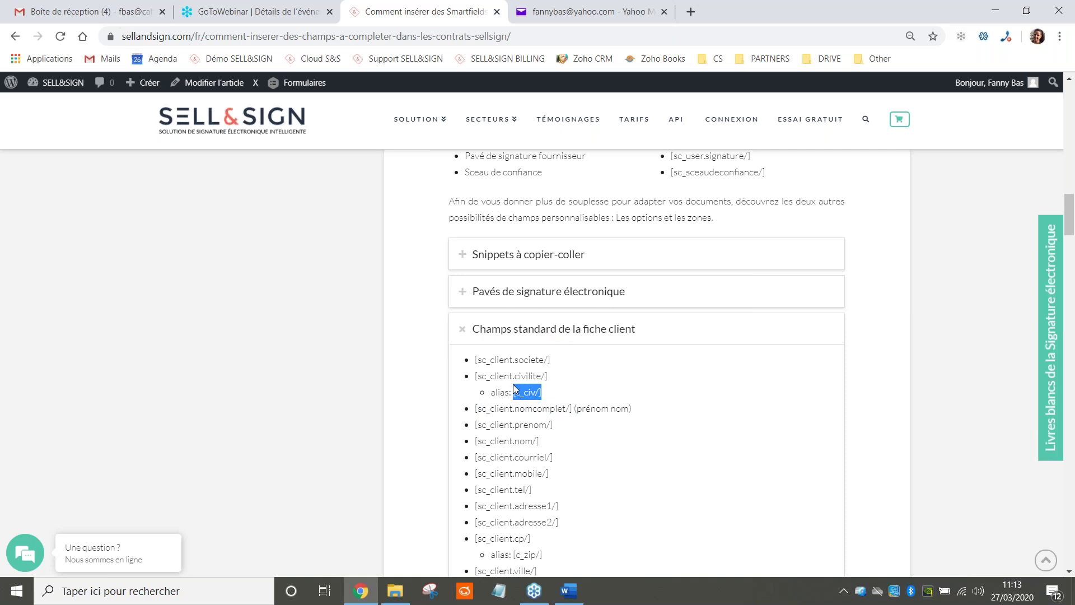
pyautogui.click(577, 588)
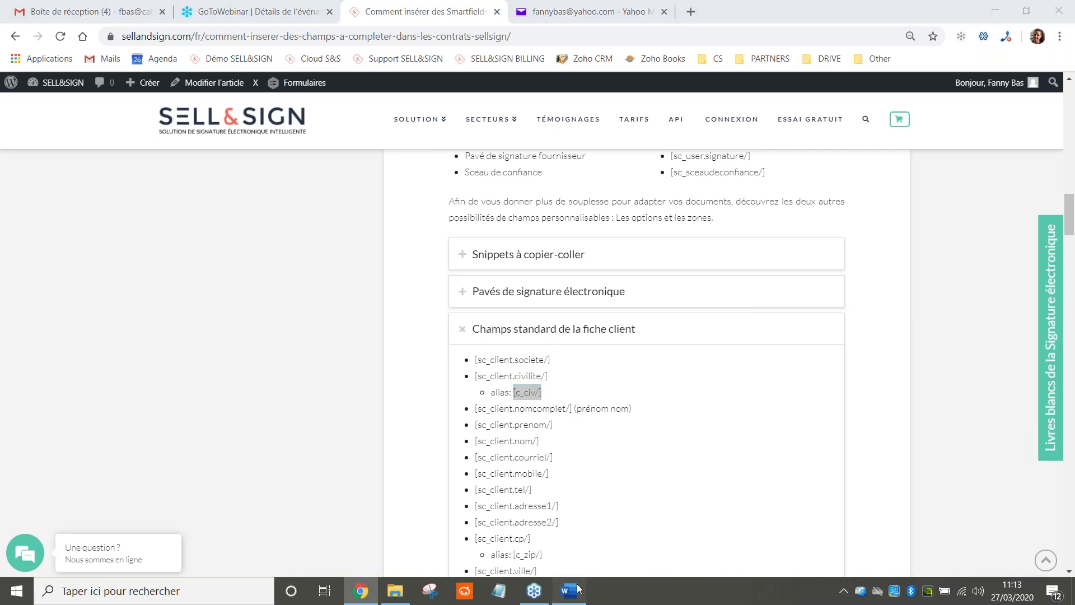
pyautogui.moveTo(328, 203); pyautogui.dragTo(347, 197)
pyautogui.write('[c_civ/]')
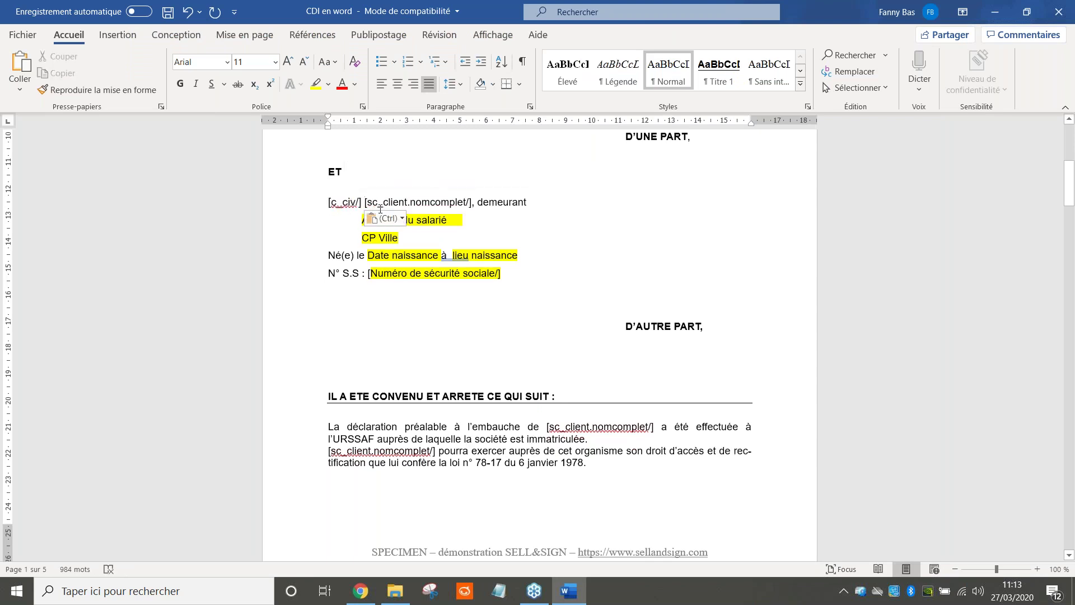
pyautogui.click(385, 218)
pyautogui.click(424, 263)
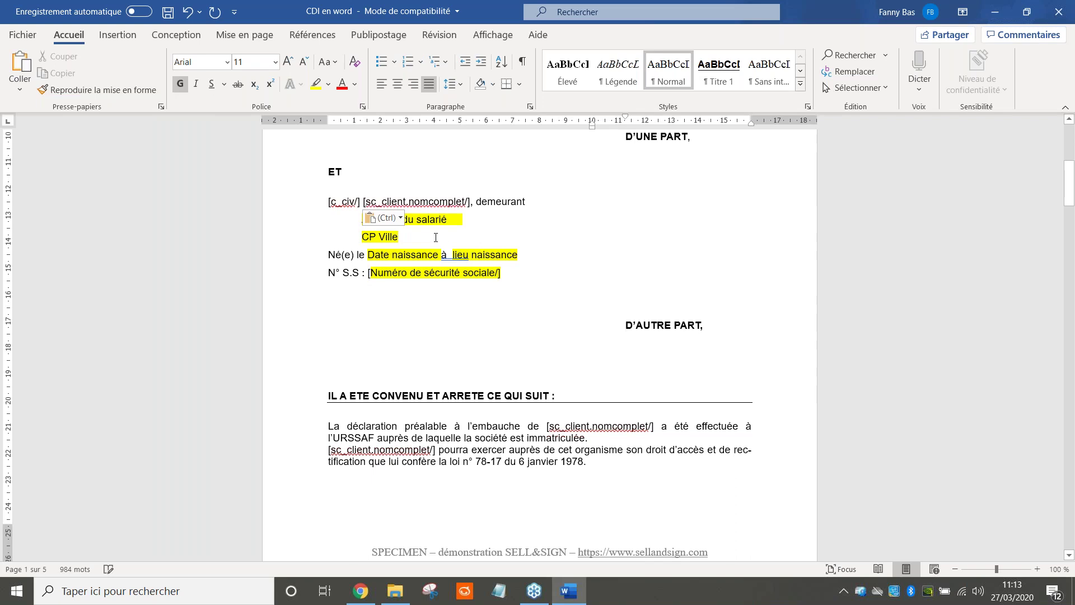
pyautogui.press('Escape')
pyautogui.scroll(-2, 412, 261)
pyautogui.scroll(-1, 412, 261)
pyautogui.scroll(2, 413, 269)
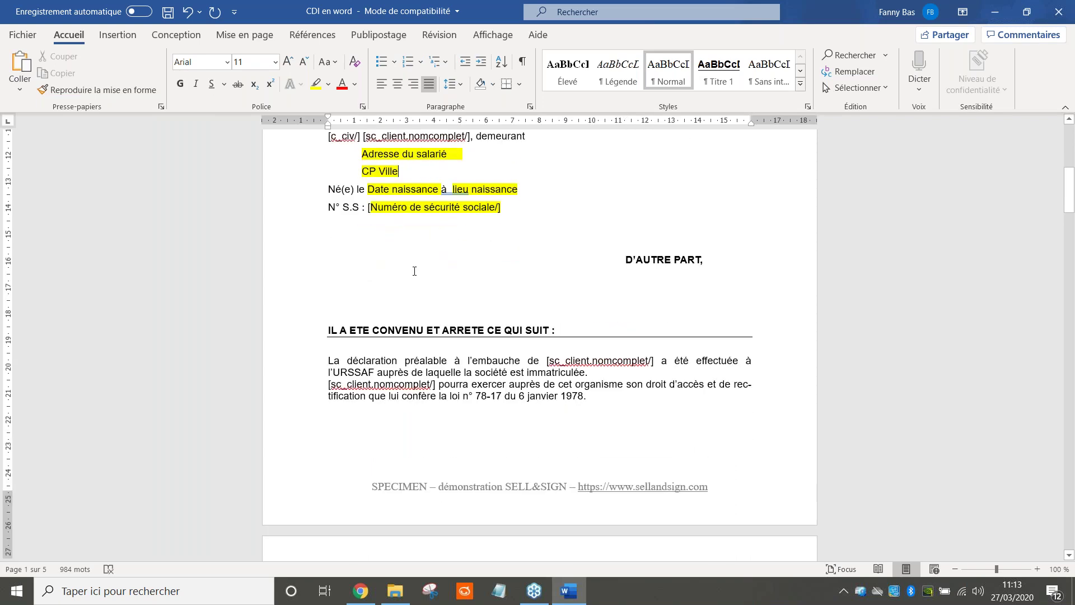
# Copy the [sc_client.adresse1/] code from the Sell&Sign client fields list
pyautogui.click(367, 592)
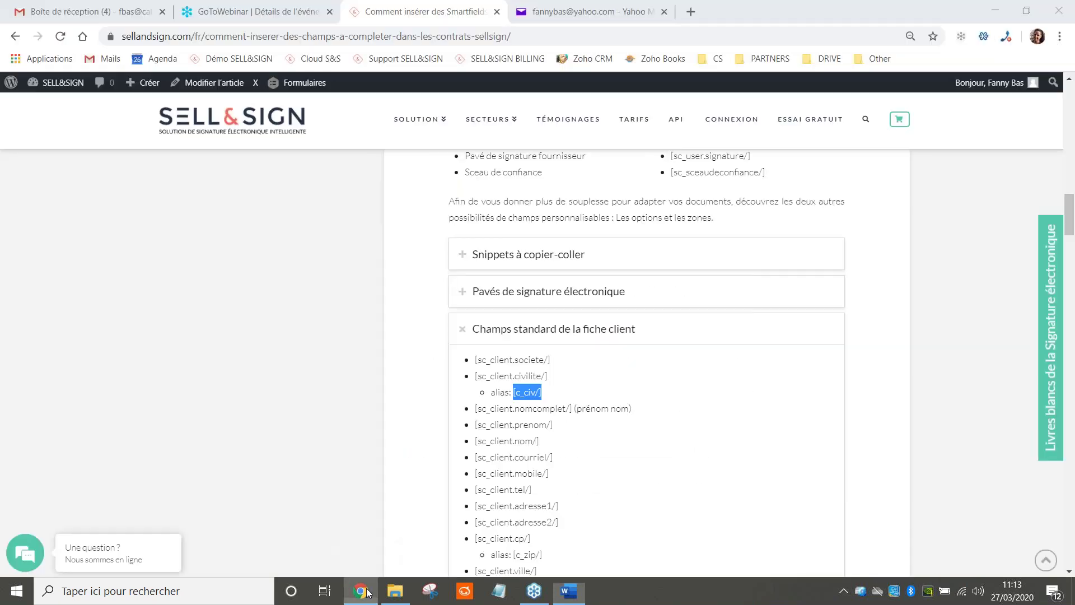
pyautogui.scroll(-1, 578, 389)
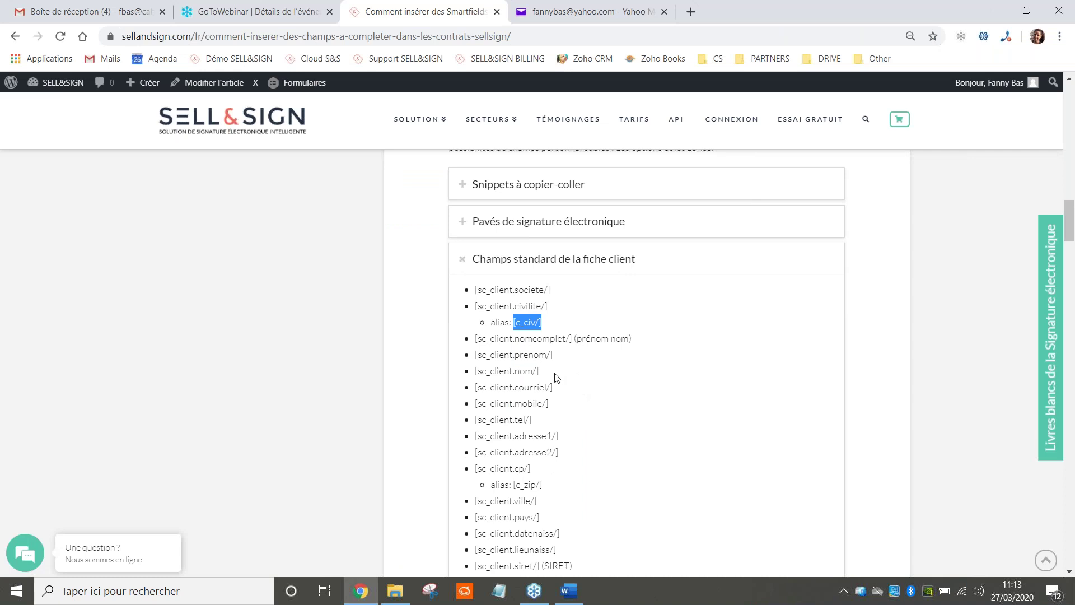
pyautogui.scroll(-1, 557, 414)
pyautogui.moveTo(565, 371); pyautogui.dragTo(476, 365)
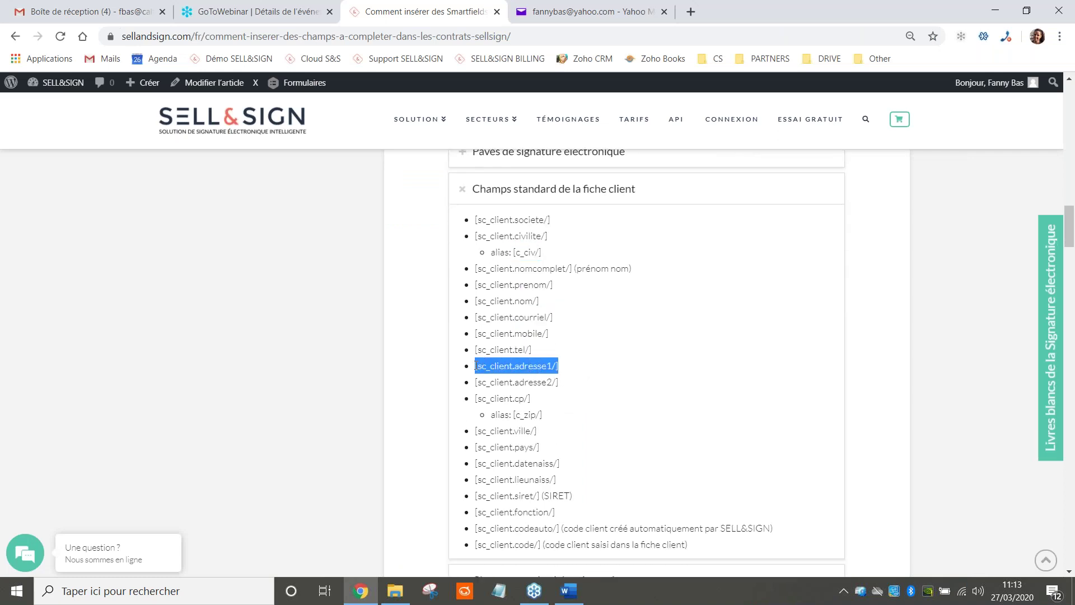
pyautogui.rightClick(485, 363)
pyautogui.click(522, 371)
# Replace 'Adresse du salarié' with plain-text [sc_client.adresse1/] and select the pasted field
pyautogui.click(569, 591)
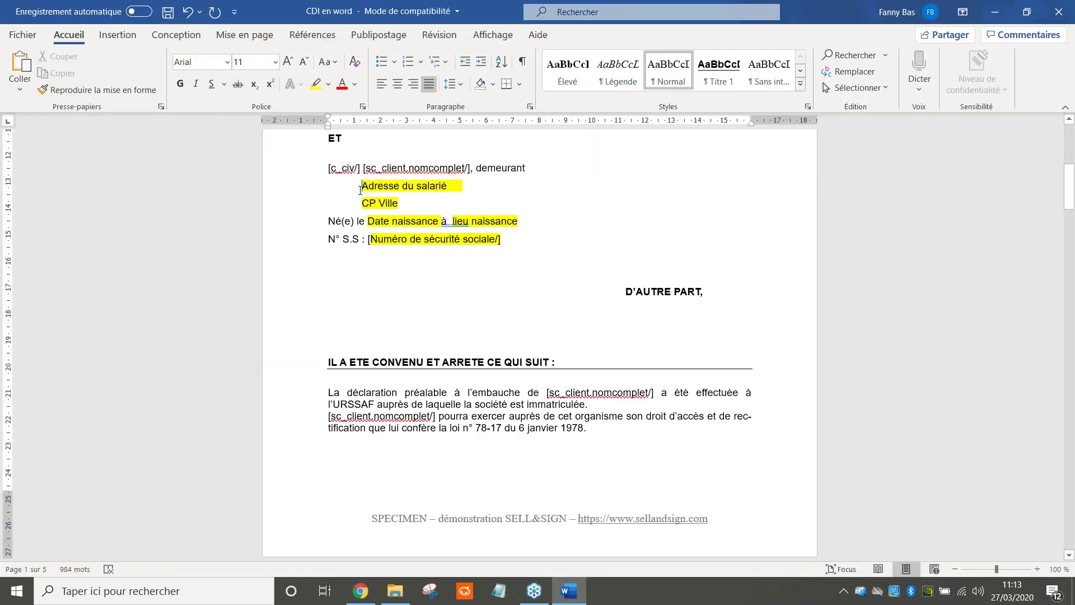
pyautogui.hotkey('ctrl', 'v')
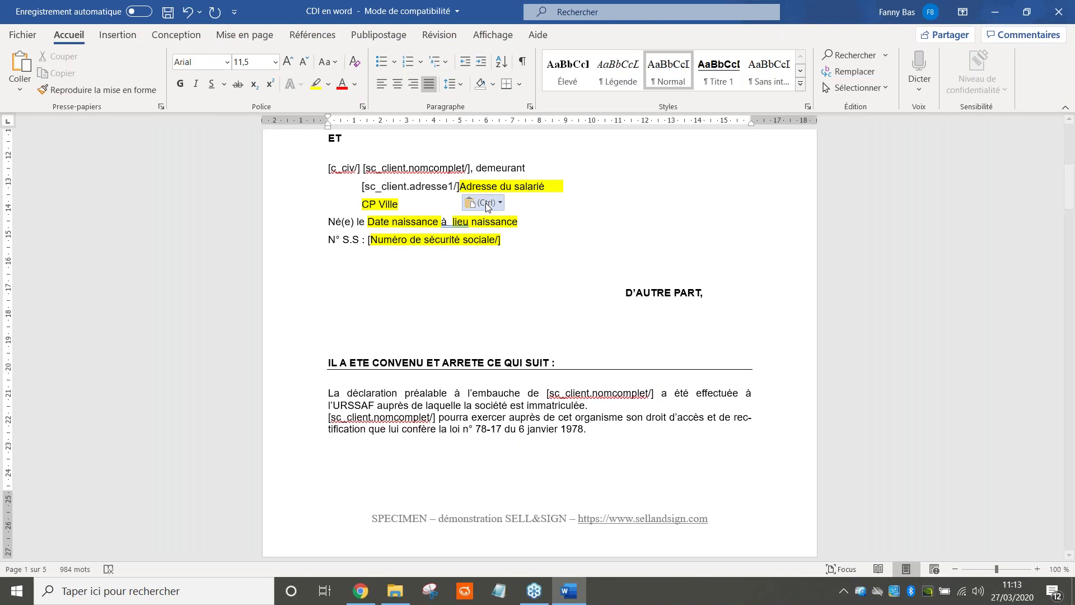
pyautogui.click(483, 205)
pyautogui.click(522, 240)
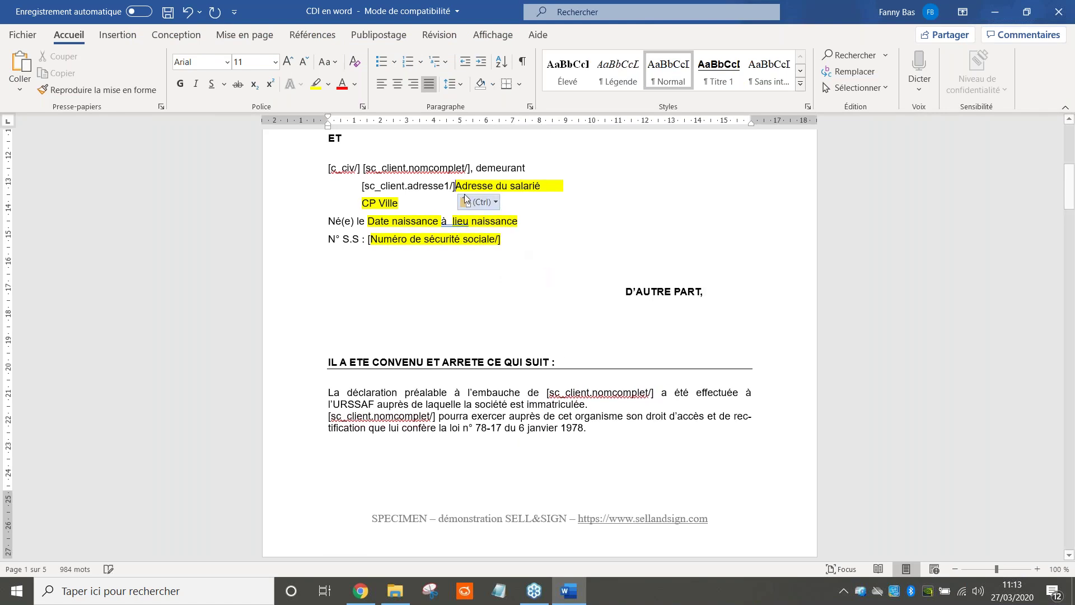
pyautogui.moveTo(459, 186); pyautogui.dragTo(563, 186)
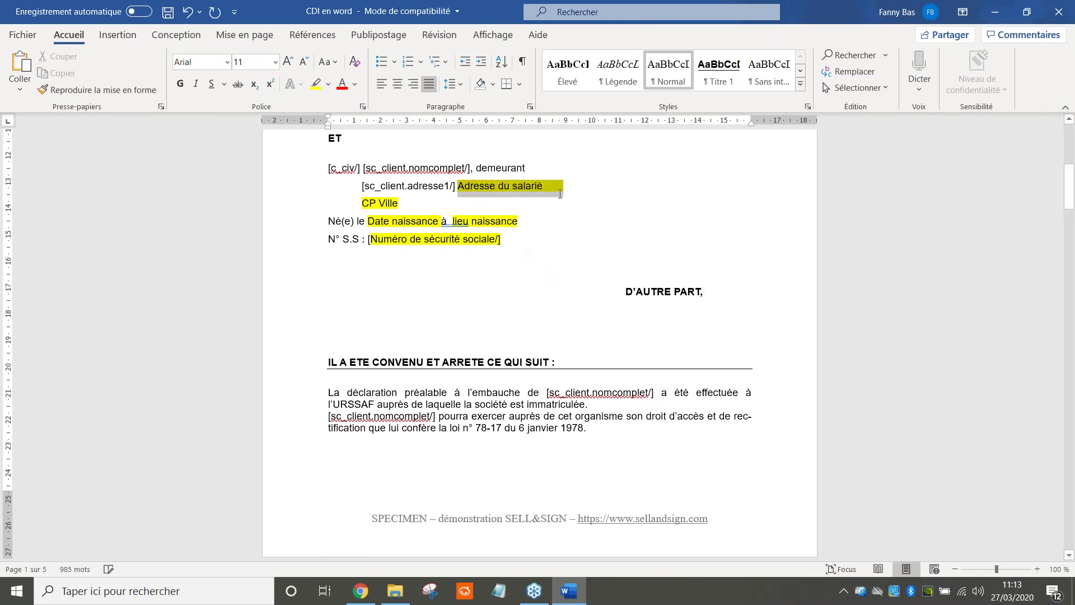
pyautogui.press('Delete')
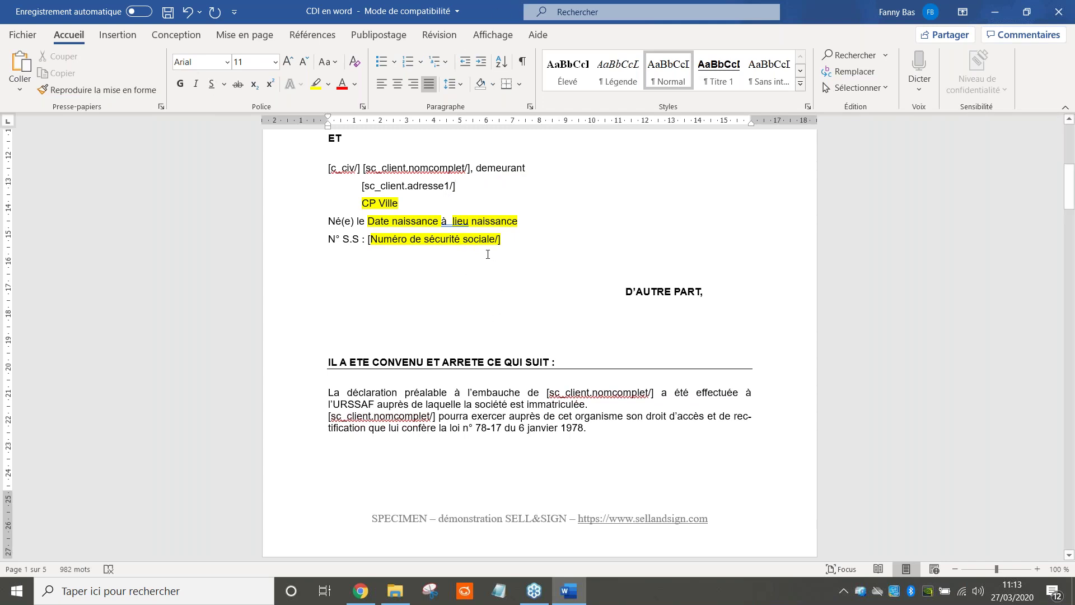
pyautogui.press('BackSpace')
pyautogui.moveTo(370, 167); pyautogui.dragTo(466, 171)
pyautogui.click(422, 185)
pyautogui.moveTo(372, 186); pyautogui.dragTo(438, 193)
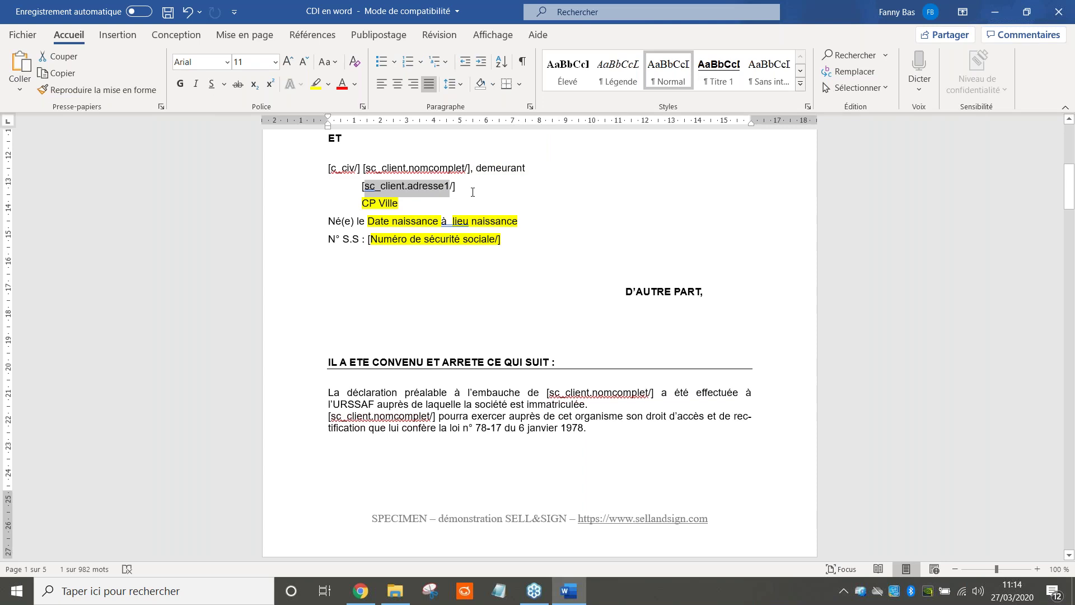
pyautogui.moveTo(462, 189); pyautogui.dragTo(362, 194)
# Paste a second address field and edit slashes to form [sc_client.adresse1]…[/sc_client.adresse1]
pyautogui.click(466, 191)
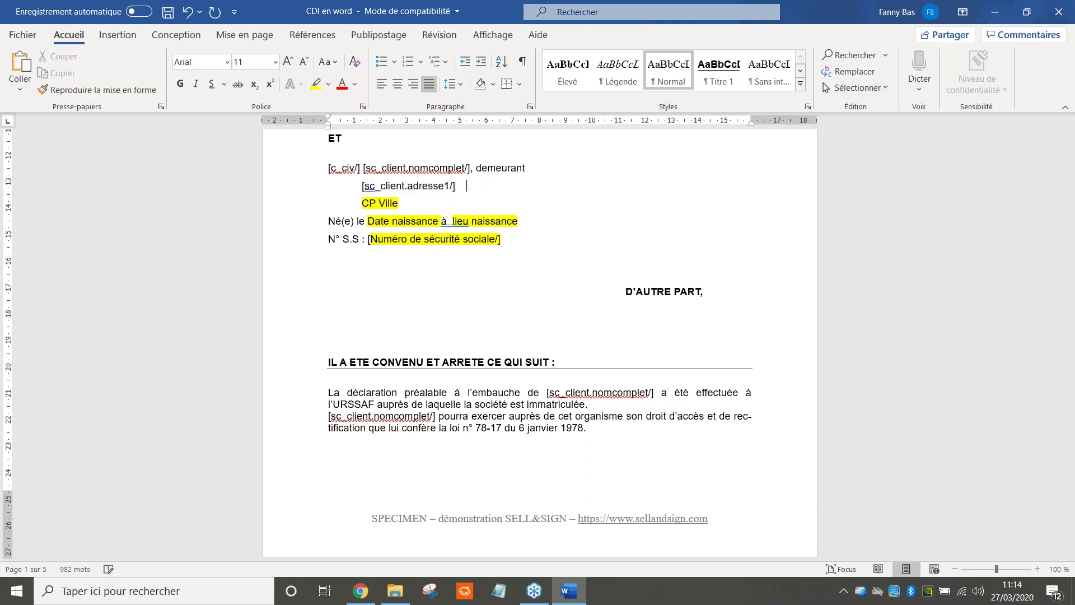
pyautogui.hotkey('ctrl', 'v')
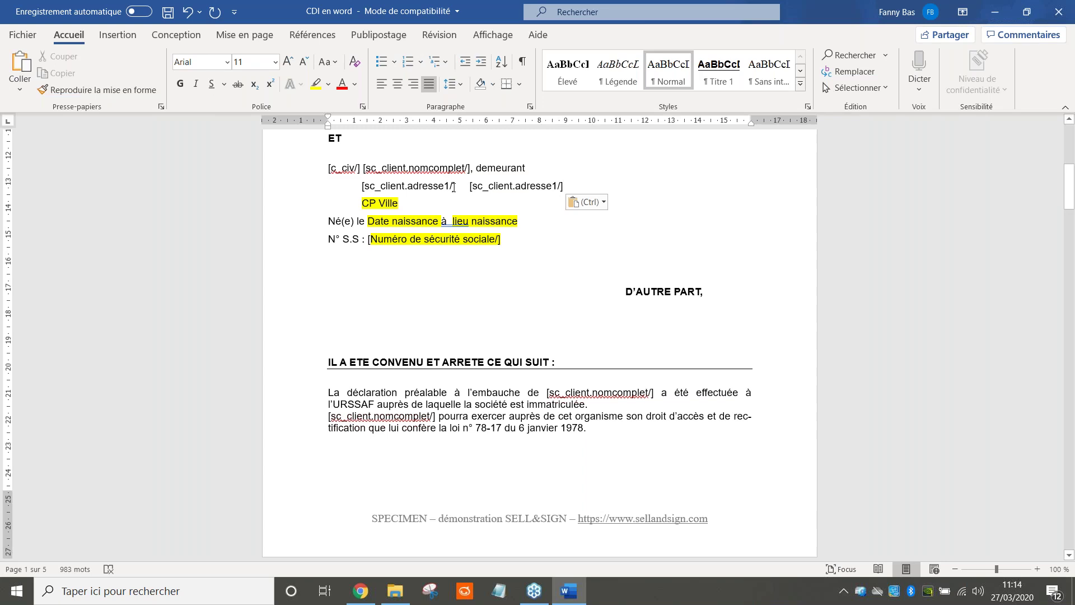
pyautogui.press('BackSpace')
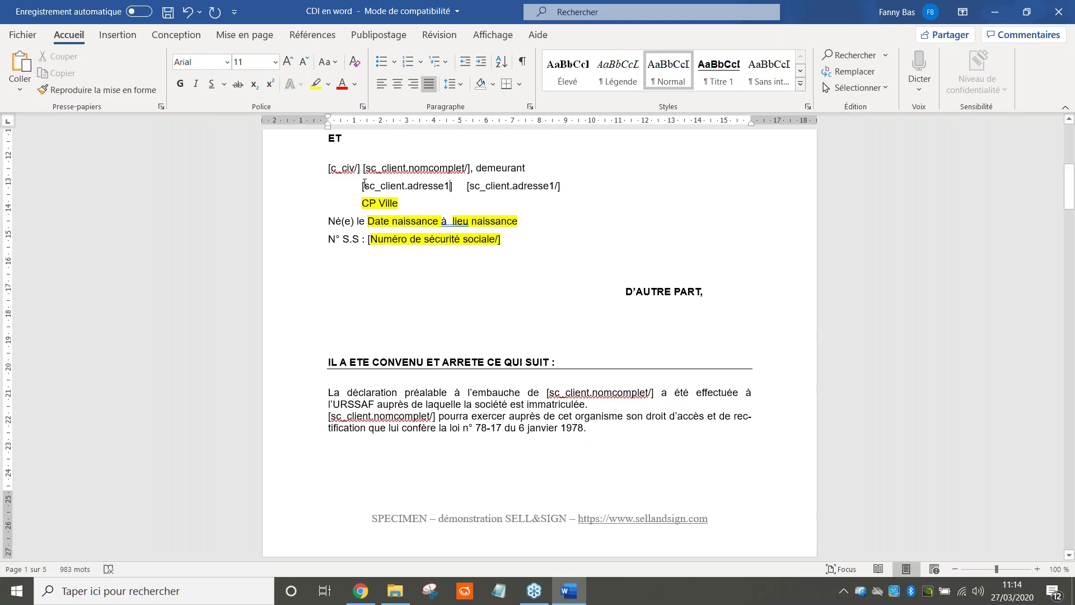
pyautogui.click(557, 187)
pyautogui.press('BackSpace')
pyautogui.click(469, 187)
pyautogui.write('/')
pyautogui.moveTo(363, 185); pyautogui.dragTo(561, 188)
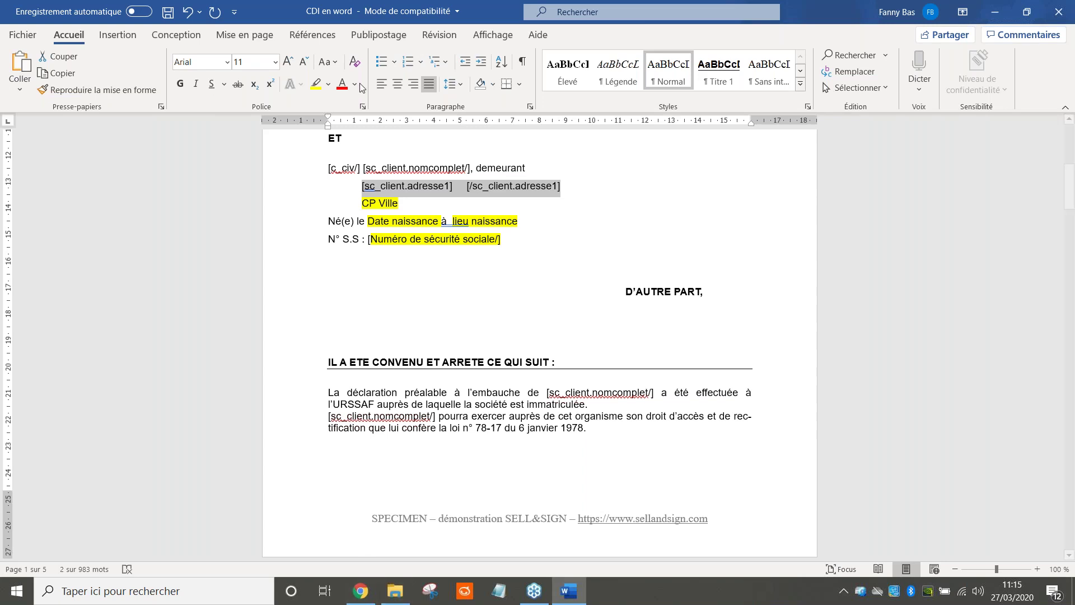
# Copy the [c_zip/] alias from the Sell&Sign client field list into the clipboard for the contract
pyautogui.click(361, 591)
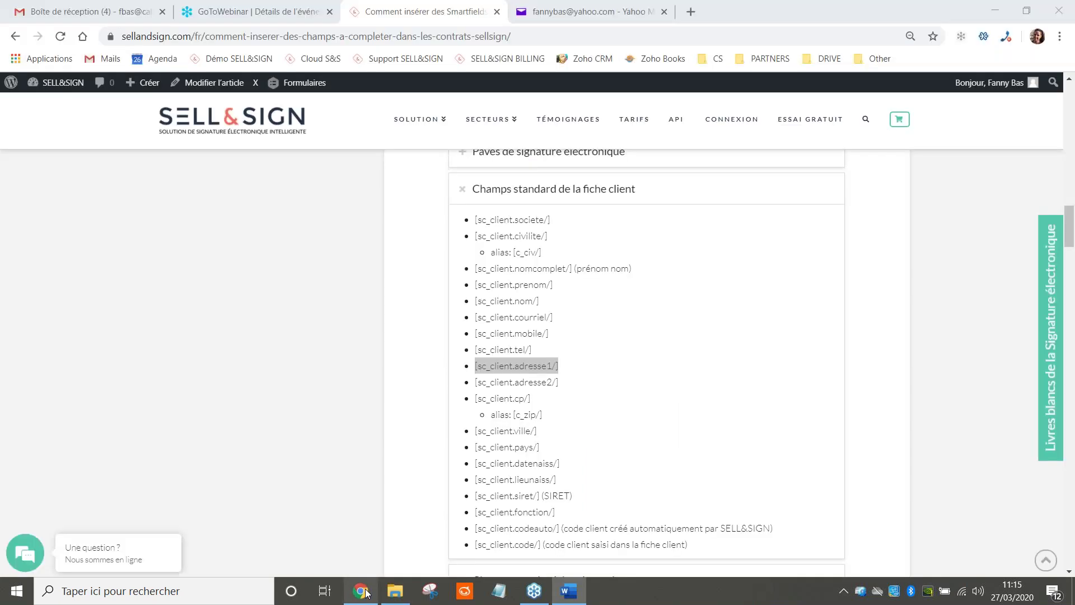
pyautogui.moveTo(542, 415); pyautogui.dragTo(513, 426)
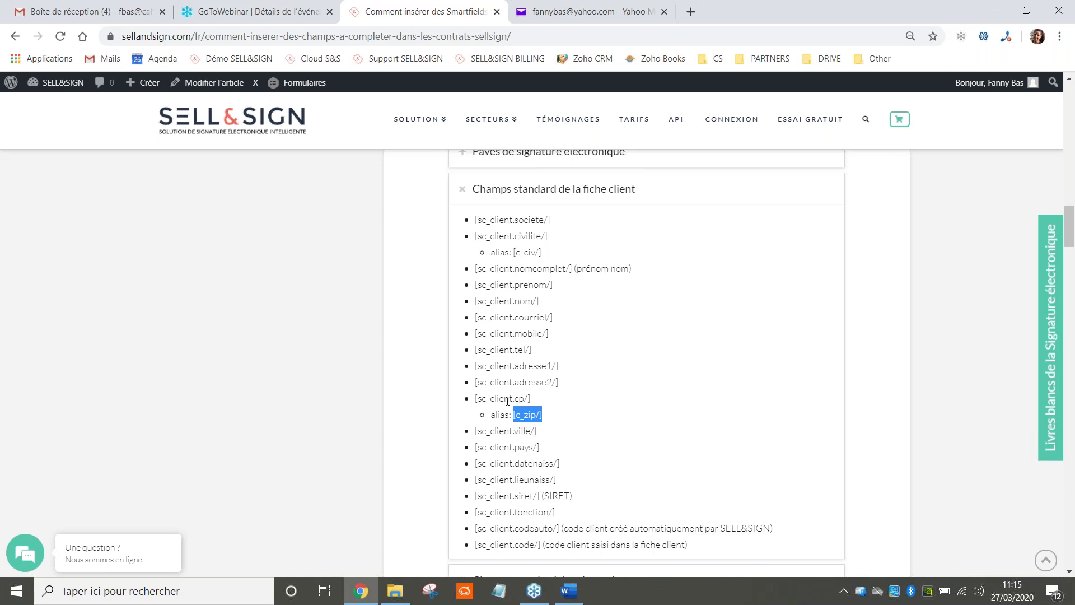
pyautogui.moveTo(476, 398)
pyautogui.mouseDown()
pyautogui.moveTo(530, 398)
pyautogui.moveTo(475, 399)
pyautogui.mouseUp()
pyautogui.click(533, 395)
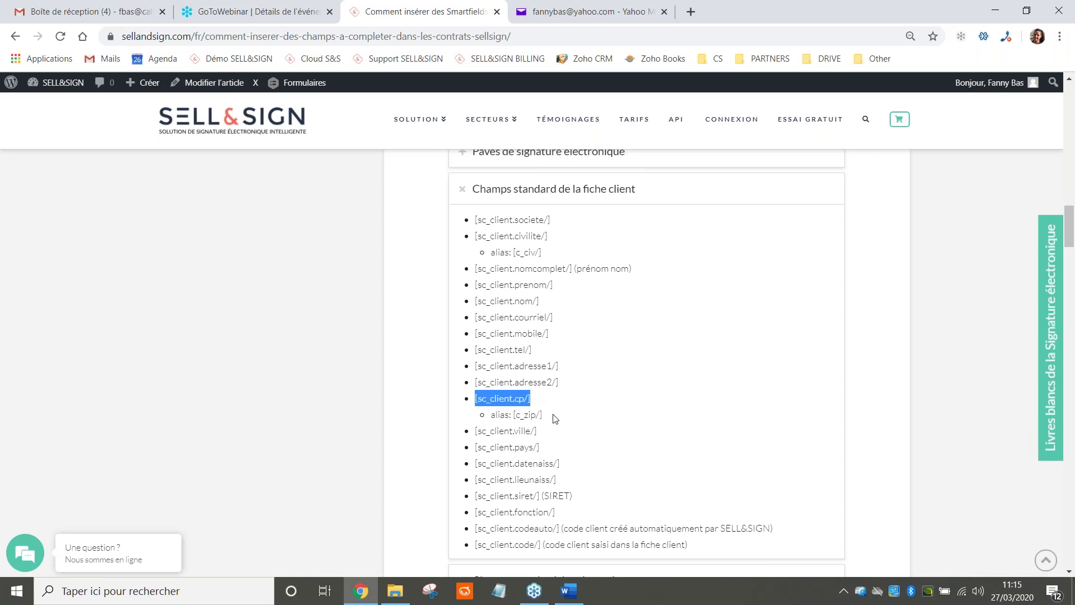
pyautogui.click(547, 415)
pyautogui.moveTo(547, 415); pyautogui.dragTo(514, 415)
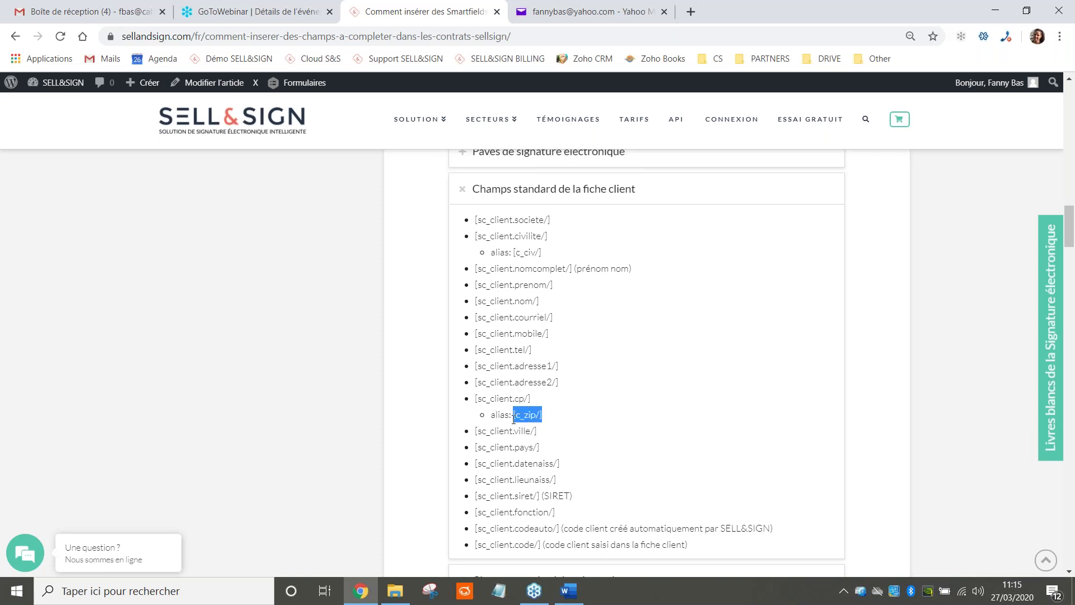
pyautogui.click(569, 590)
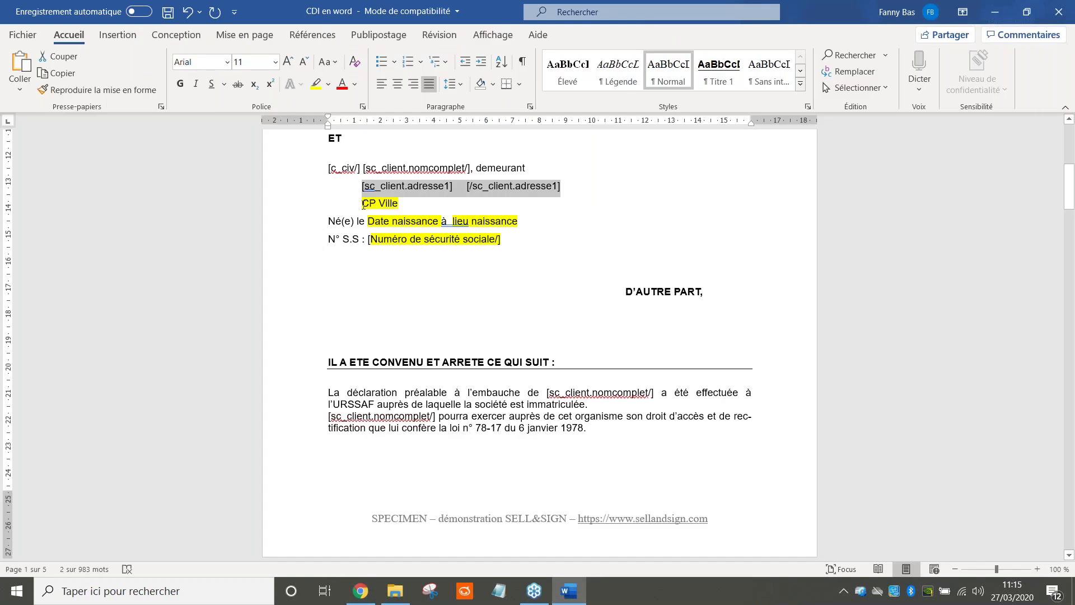
# Paste [c_zip/] as plain text before the CP Ville placeholder
pyautogui.click(363, 203)
pyautogui.hotkey('ctrl', 'v')
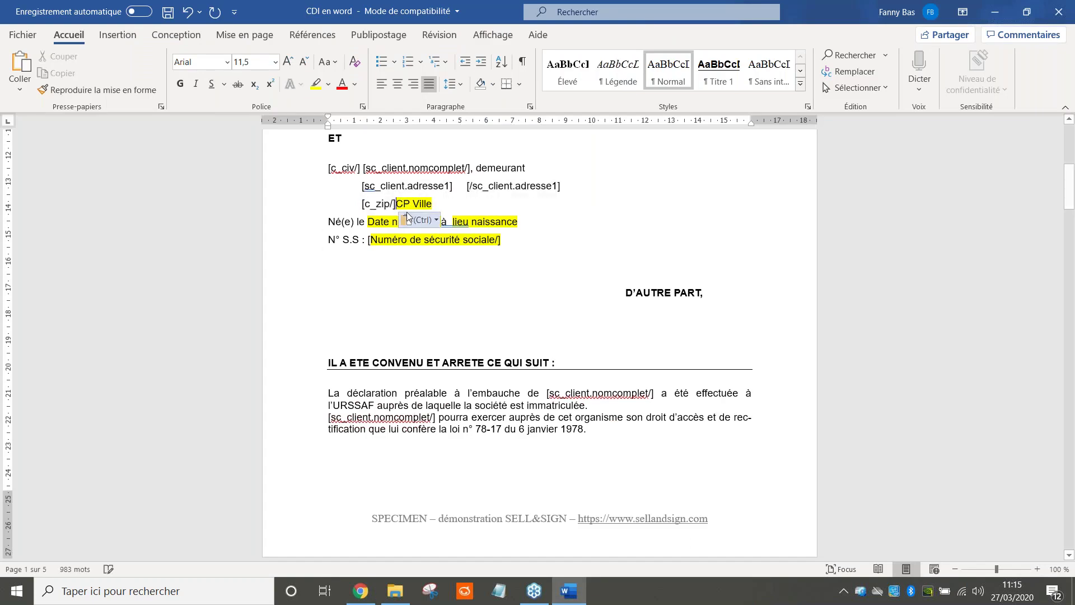
pyautogui.click(420, 220)
pyautogui.click(451, 267)
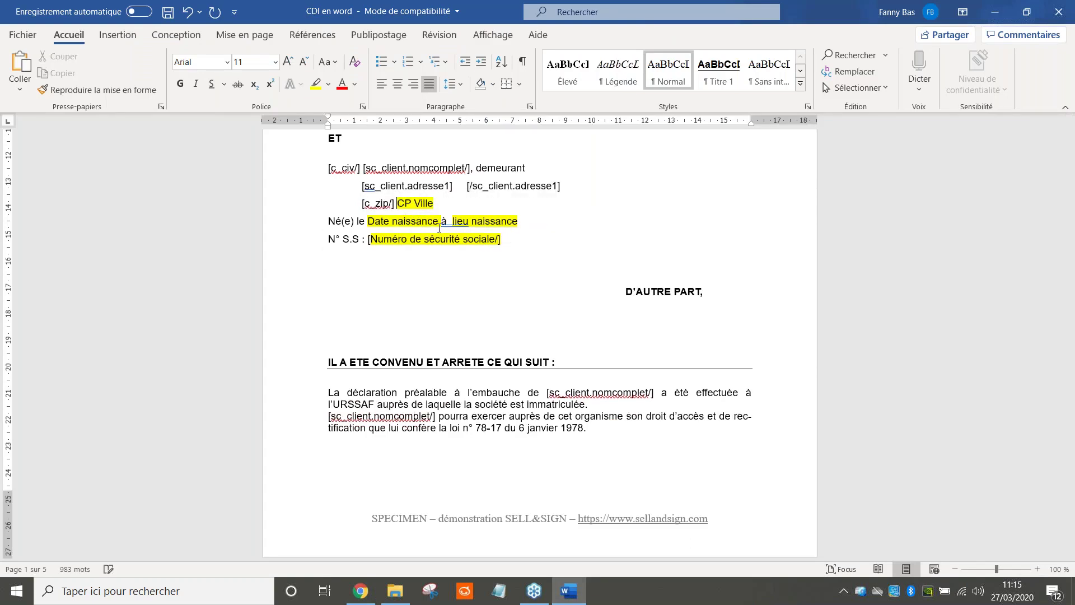
# Copy [sc_client.ville/] from the Sell&Sign list and paste it as plain text before CP Ville
pyautogui.click(360, 591)
pyautogui.moveTo(538, 432); pyautogui.dragTo(475, 431)
pyautogui.rightClick(487, 435)
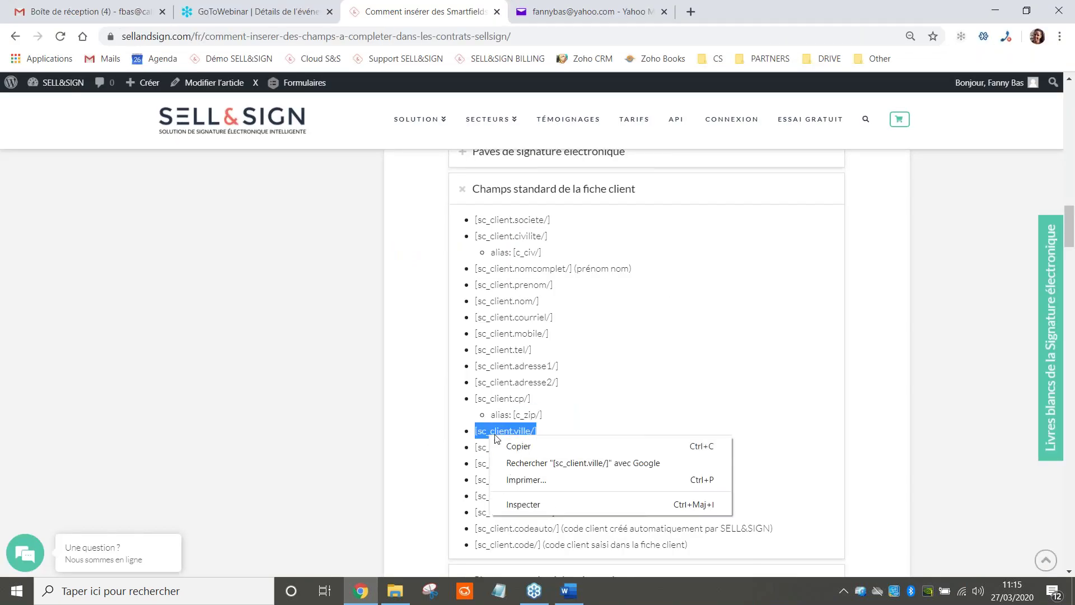
pyautogui.click(518, 447)
pyautogui.click(568, 590)
pyautogui.hotkey('ctrl', 'v')
pyautogui.click(496, 221)
pyautogui.click(526, 262)
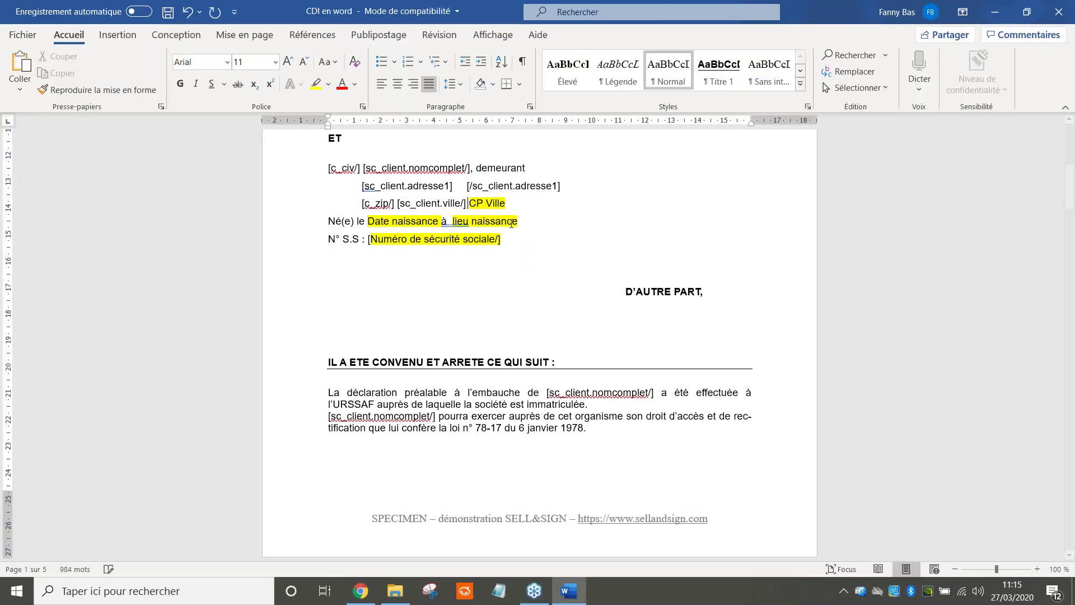
# Delete the leftover CP Ville placeholder and select [sc_client.datenaiss/] in the Sell&Sign list
pyautogui.hotkey('ctrl', 'shift', 'Right')
pyautogui.hotkey('ctrl', 'shift', 'Right')
pyautogui.press('Delete')
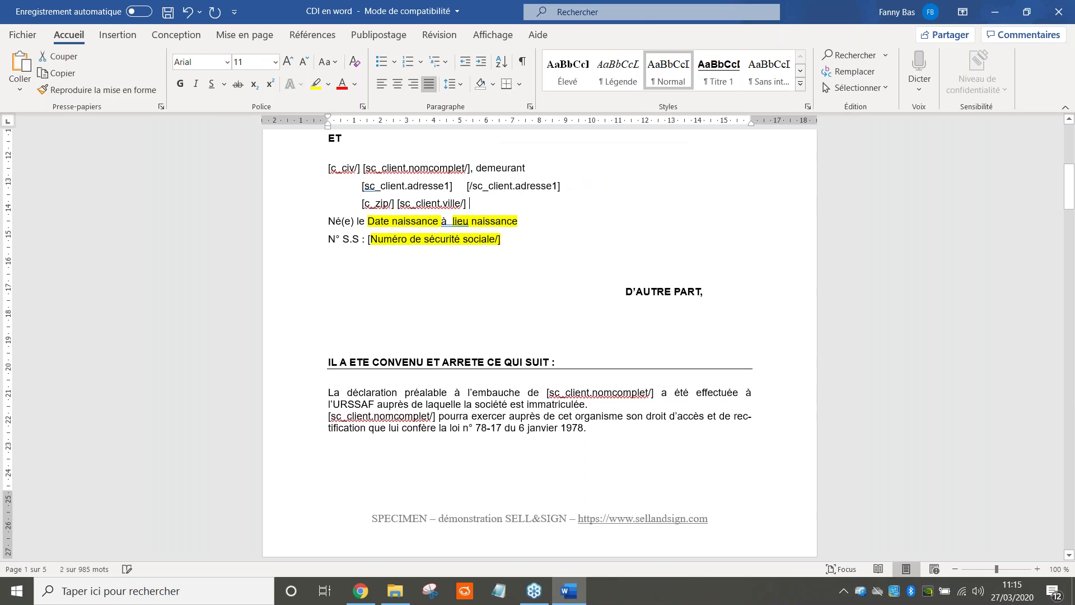
pyautogui.click(362, 590)
pyautogui.moveTo(561, 463); pyautogui.dragTo(474, 466)
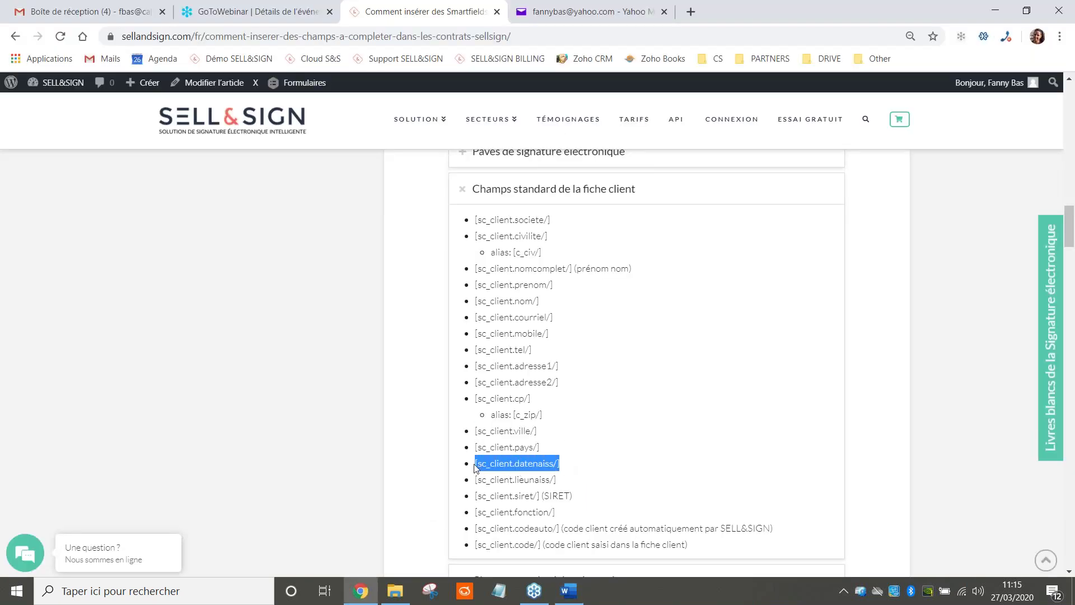
# Paste [sc_client.datenaiss/] as plain text after Né(e) le and delete the Date naissance placeholder
pyautogui.click(568, 590)
pyautogui.click(367, 220)
pyautogui.hotkey('ctrl', 'v')
pyautogui.click(499, 237)
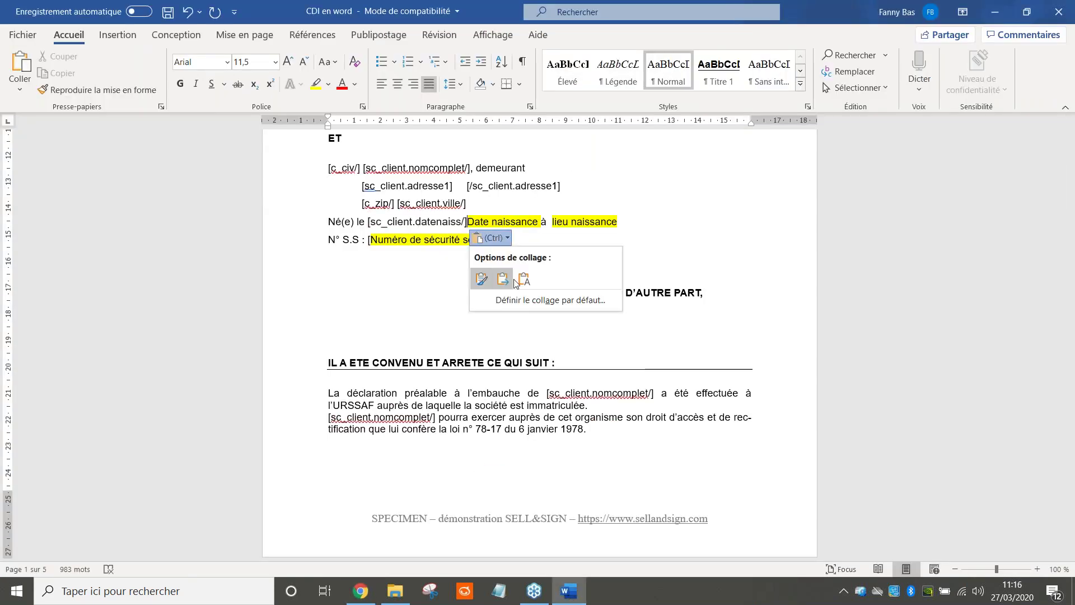
pyautogui.click(523, 279)
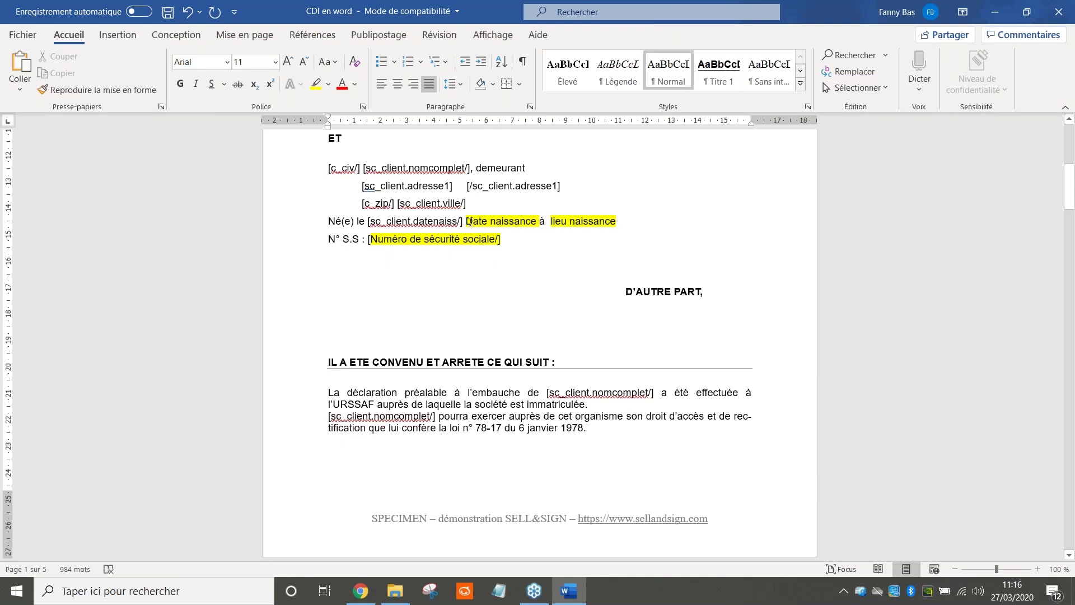
pyautogui.moveTo(467, 221); pyautogui.dragTo(514, 225)
pyautogui.press('Delete')
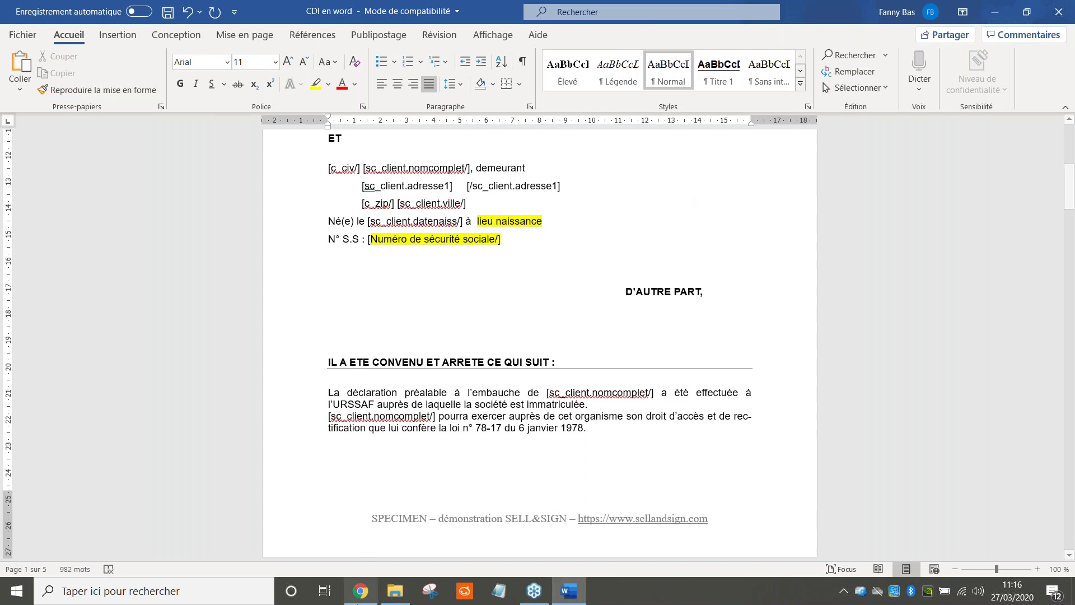
# Copy [sc_client.lieunaiss/] from Sell&Sign and paste it as plain text over lieu naissance
pyautogui.click(361, 592)
pyautogui.moveTo(555, 479); pyautogui.dragTo(476, 485)
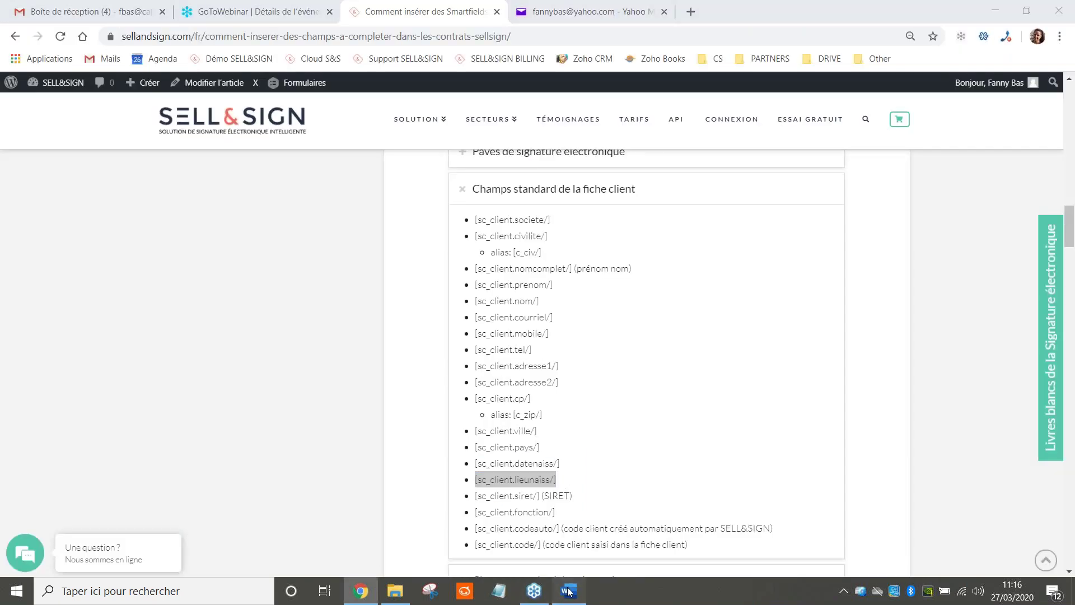
pyautogui.click(567, 590)
pyautogui.click(502, 216)
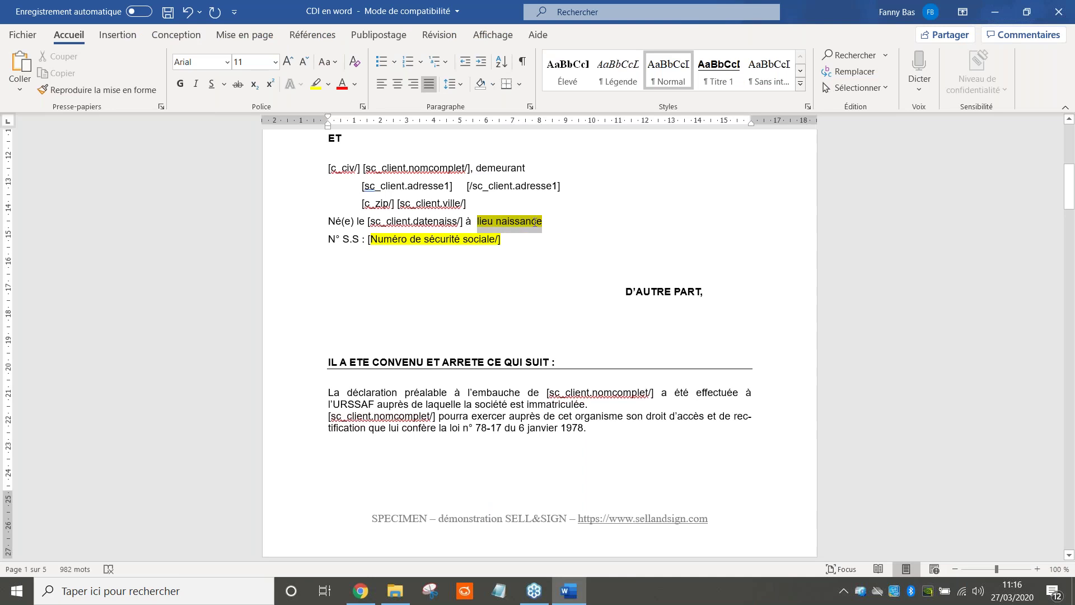
pyautogui.hotkey('ctrl', 'v')
pyautogui.click(595, 239)
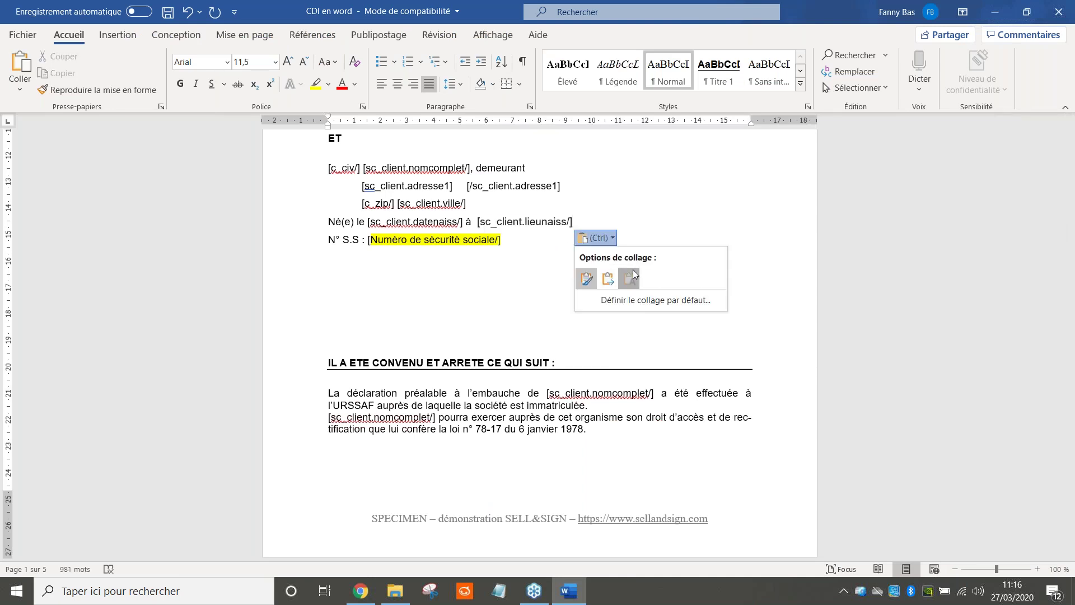
pyautogui.click(628, 278)
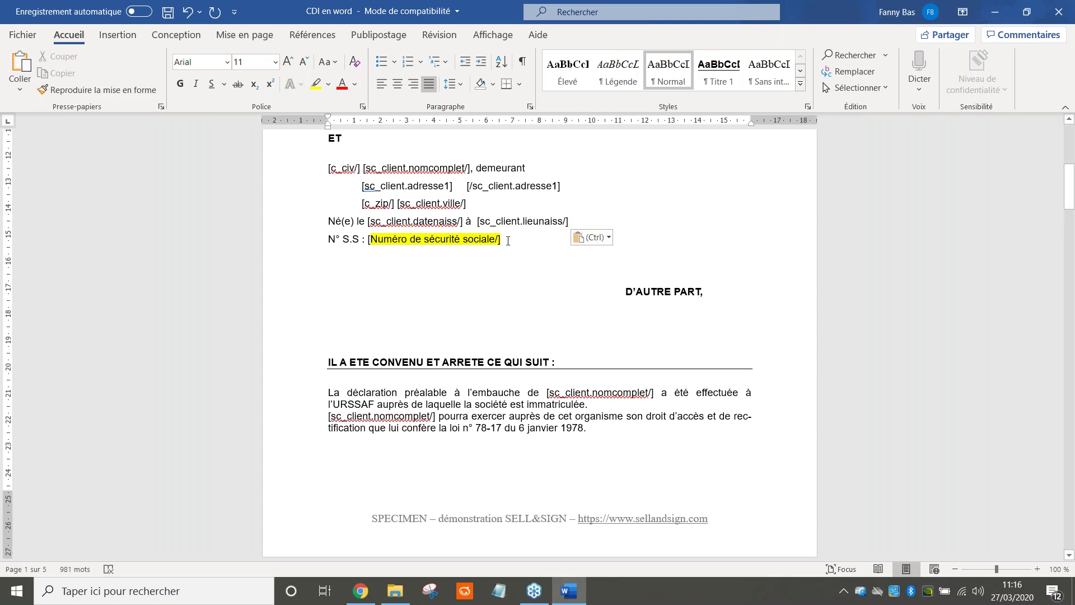
pyautogui.moveTo(507, 240); pyautogui.dragTo(369, 240)
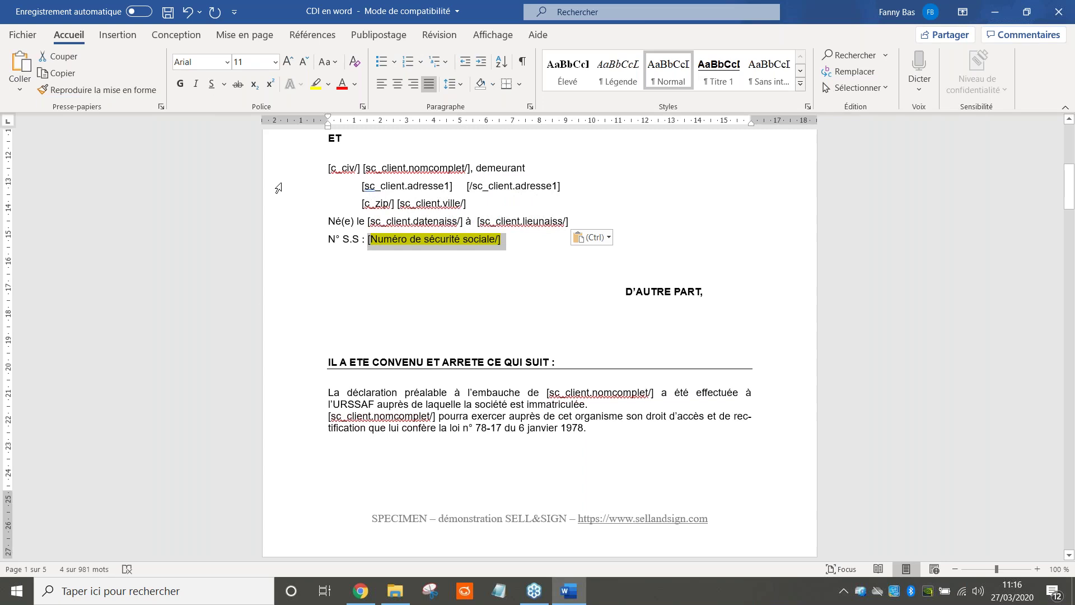
pyautogui.click(499, 246)
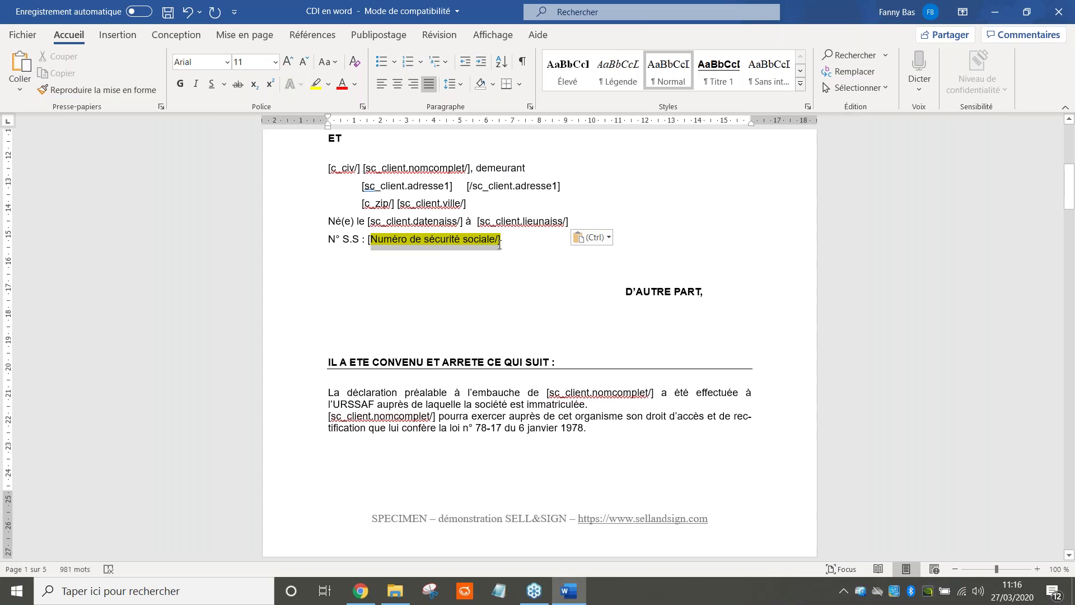
pyautogui.click(499, 244)
pyautogui.moveTo(510, 240); pyautogui.dragTo(368, 239)
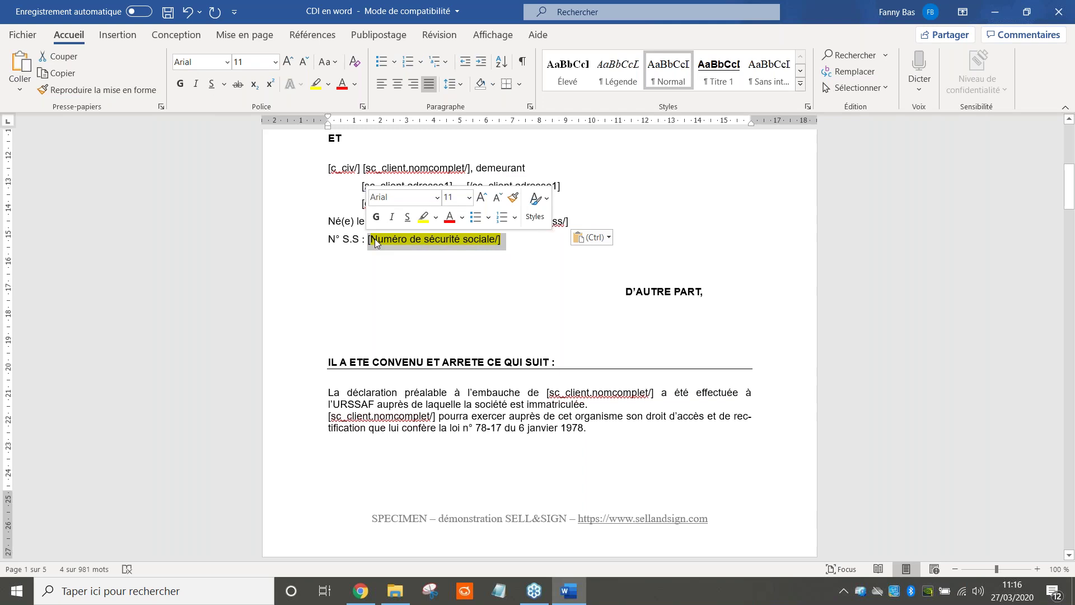
pyautogui.click(374, 240)
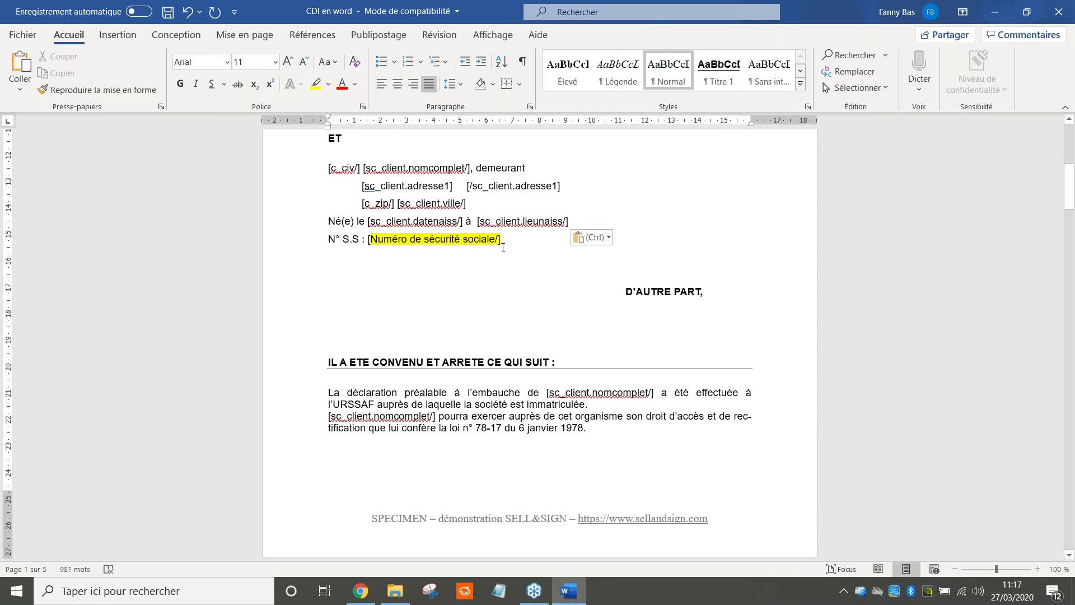
pyautogui.moveTo(496, 241); pyautogui.dragTo(383, 245)
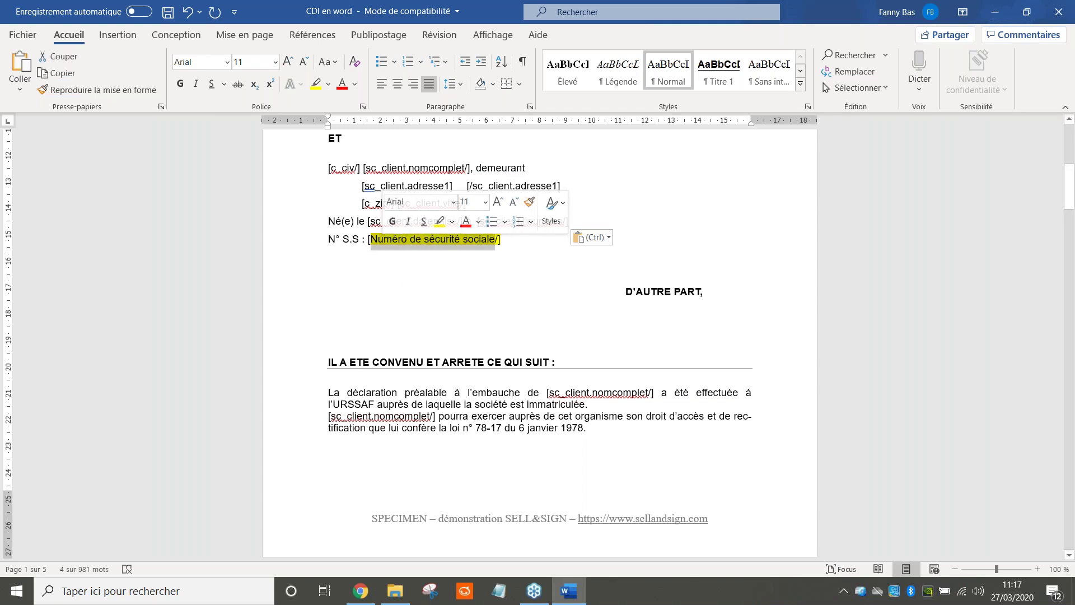
pyautogui.click(372, 240)
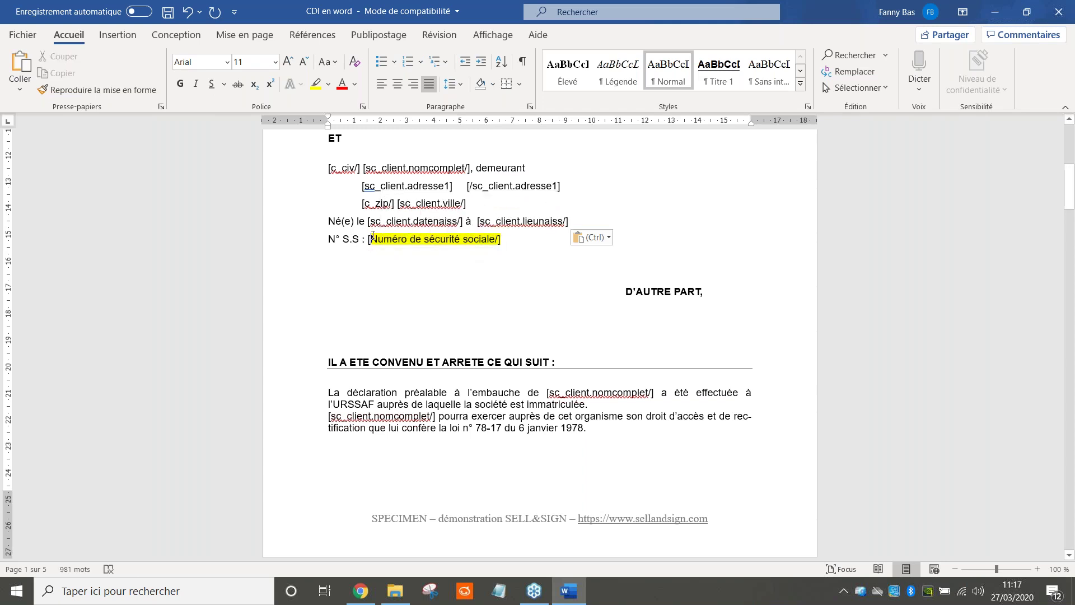
pyautogui.moveTo(368, 240); pyautogui.dragTo(494, 244)
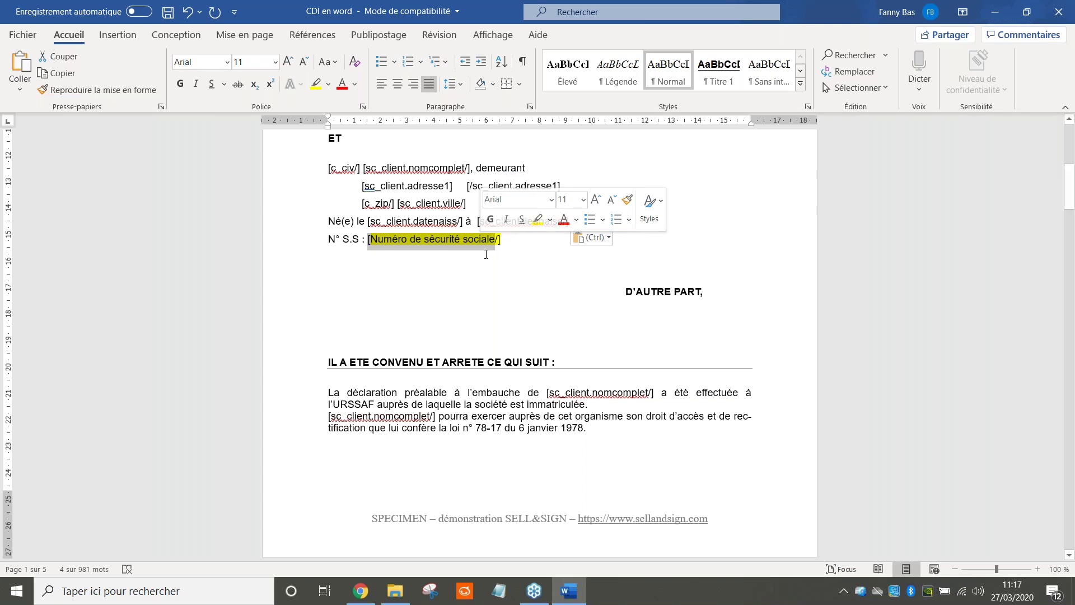
pyautogui.click(518, 242)
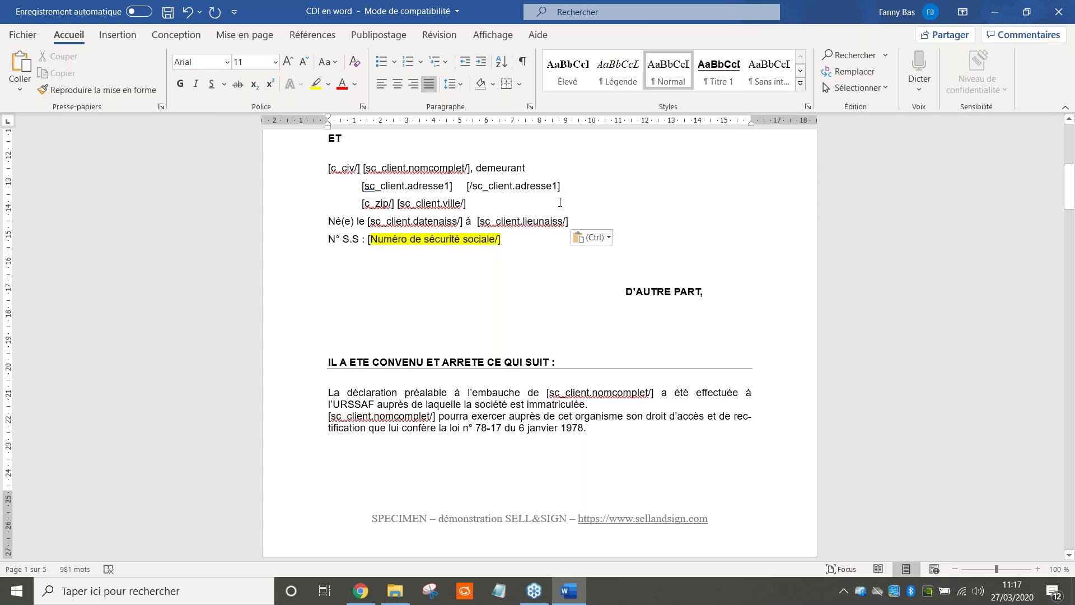
pyautogui.moveTo(562, 188); pyautogui.dragTo(363, 192)
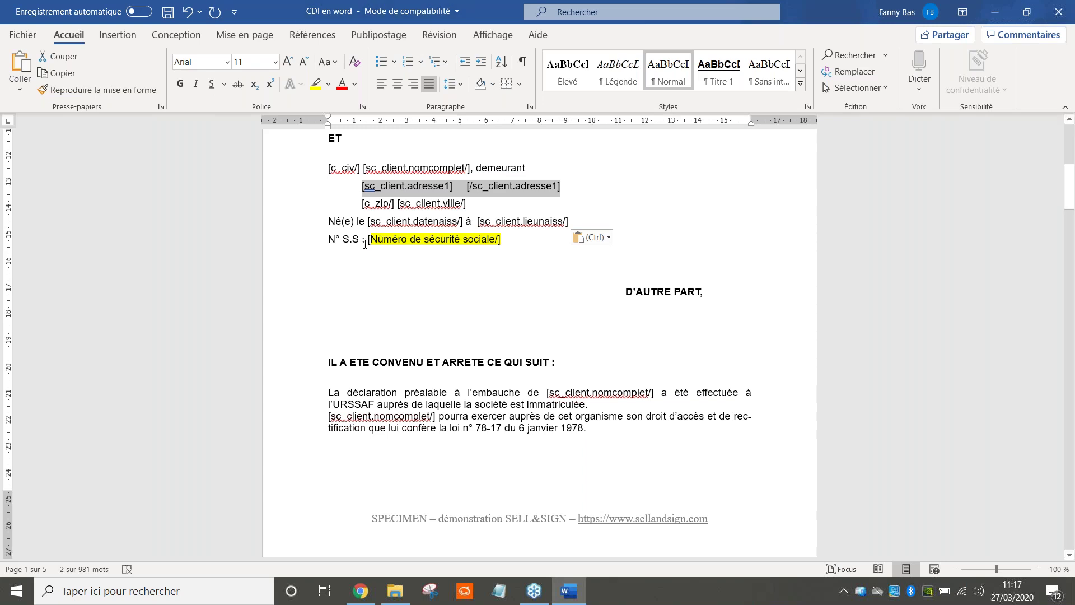
pyautogui.moveTo(367, 241); pyautogui.dragTo(503, 237)
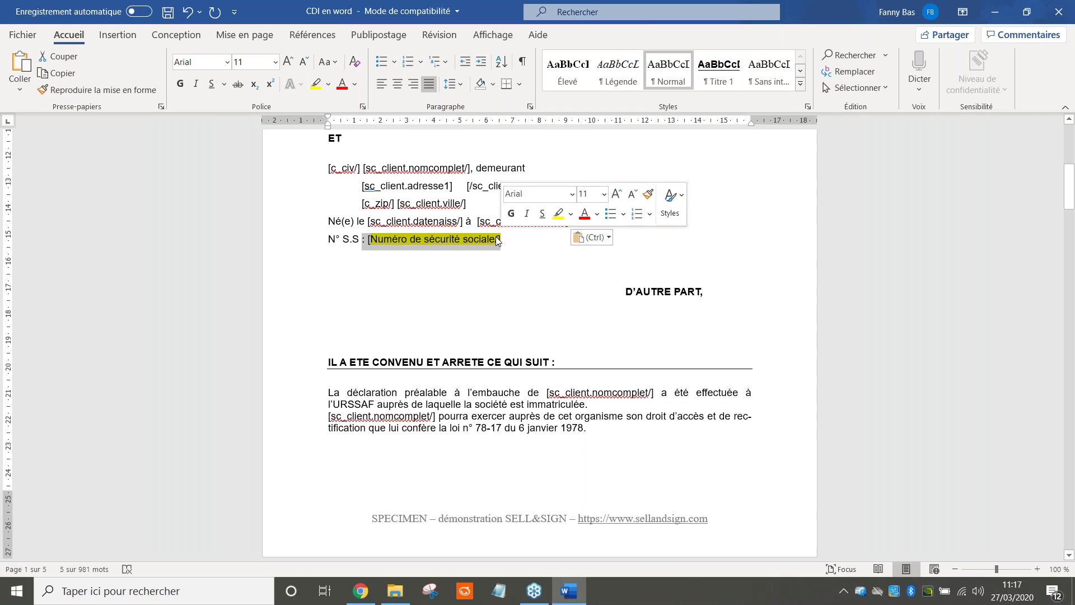
# Set the social security field's highlight colour to No Color
pyautogui.click(328, 84)
pyautogui.click(349, 168)
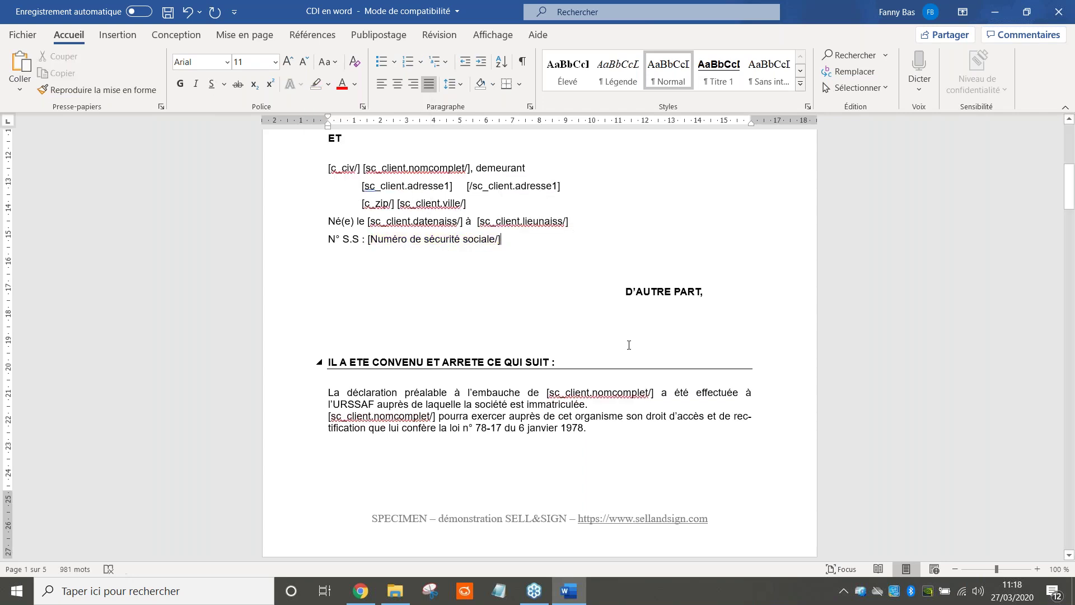
pyautogui.scroll(-4, 539, 347)
pyautogui.scroll(-8, 351, 354)
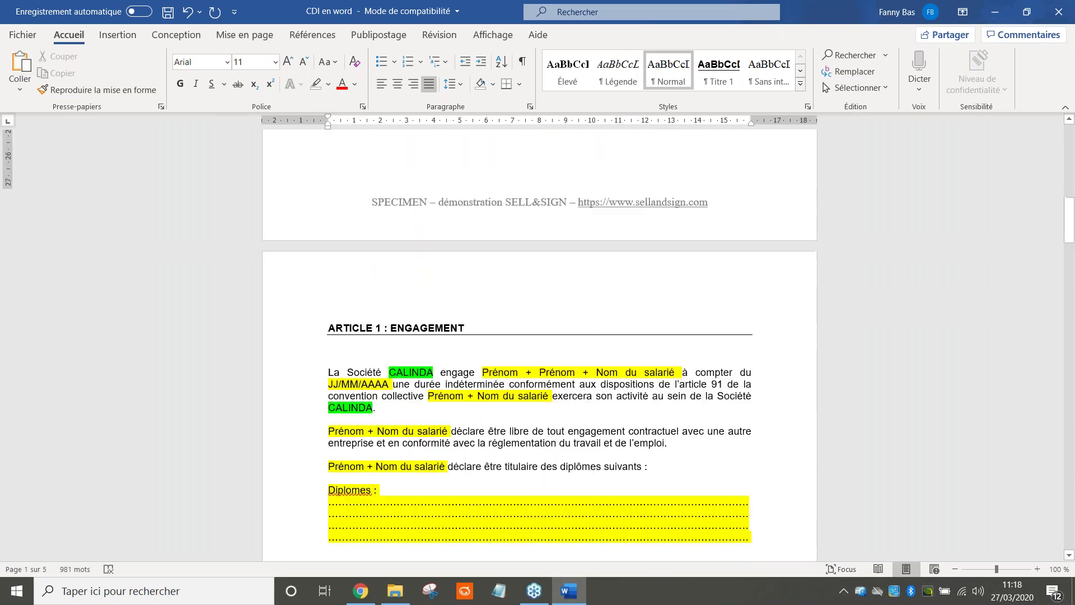
# Replace the yellow dotted lines under Diplomes with a new empty line
pyautogui.moveTo(328, 449); pyautogui.dragTo(753, 488)
pyautogui.press('Delete')
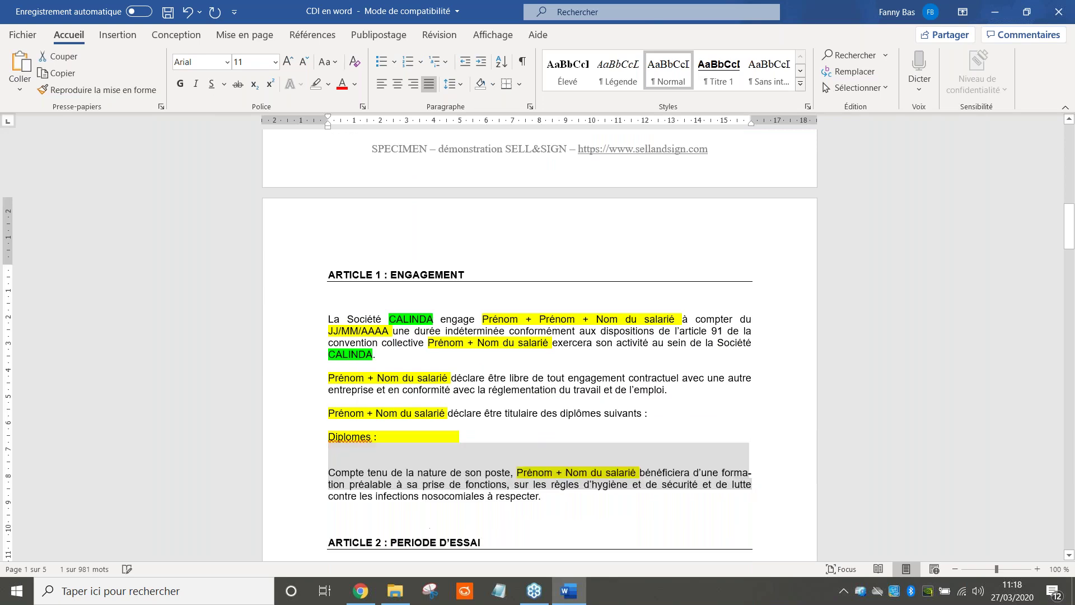
pyautogui.press('Return')
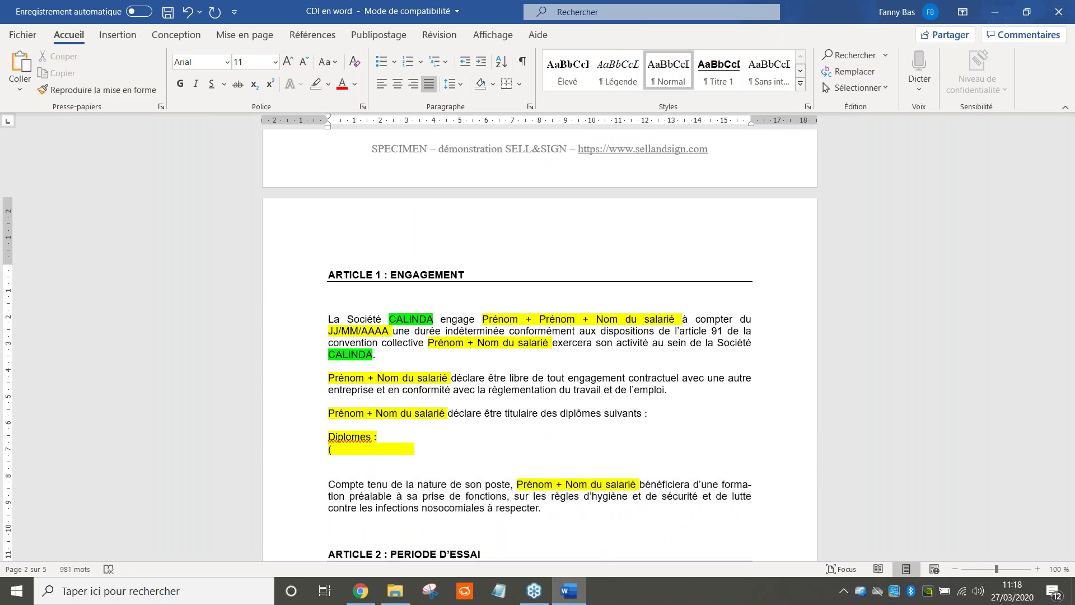
# Type the opening tag [Diplomes du salarié] under Diplomes
pyautogui.write('[')
pyautogui.write('D')
pyautogui.write('imp')
pyautogui.press('BackSpace')
pyautogui.press('BackSpace')
pyautogui.write('plomes du sala')
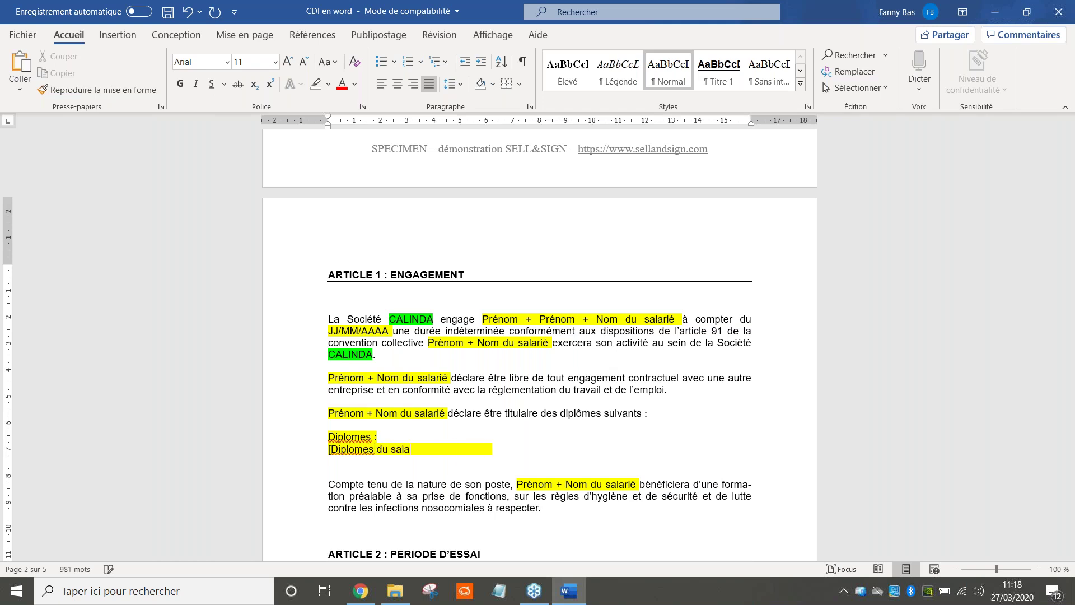
pyautogui.write('rié]')
# Add a closing [/Diplomes du salarié] tag a few lines below by pasting the field name after '[/'
pyautogui.press('Return')
pyautogui.press('Return')
pyautogui.press('Return')
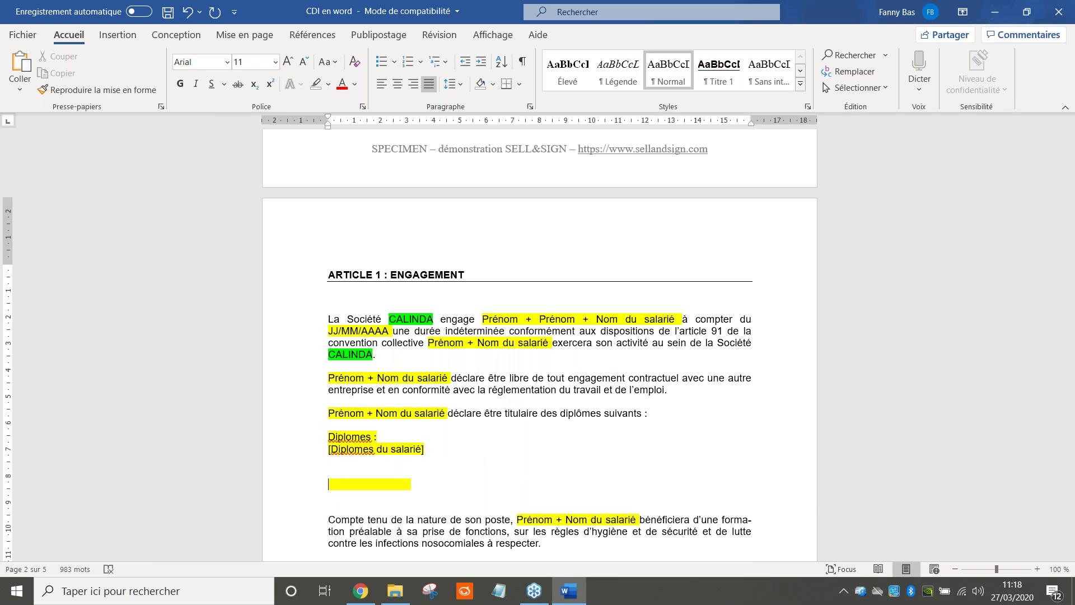
pyautogui.write('[/')
pyautogui.moveTo(423, 451); pyautogui.dragTo(334, 458)
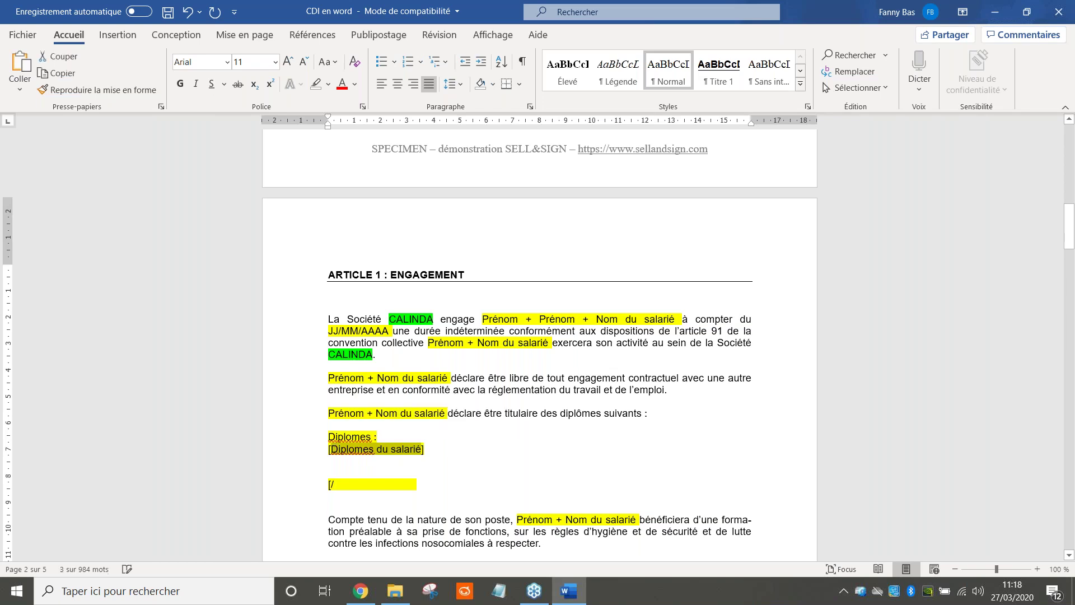
pyautogui.click(341, 484)
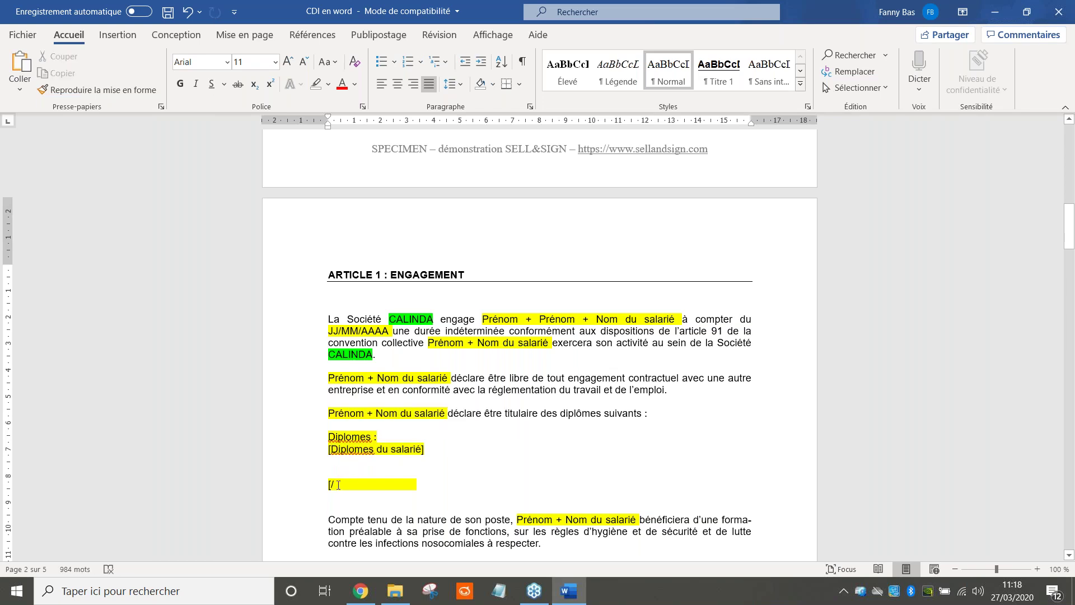
pyautogui.write('Diplomes du salarié')
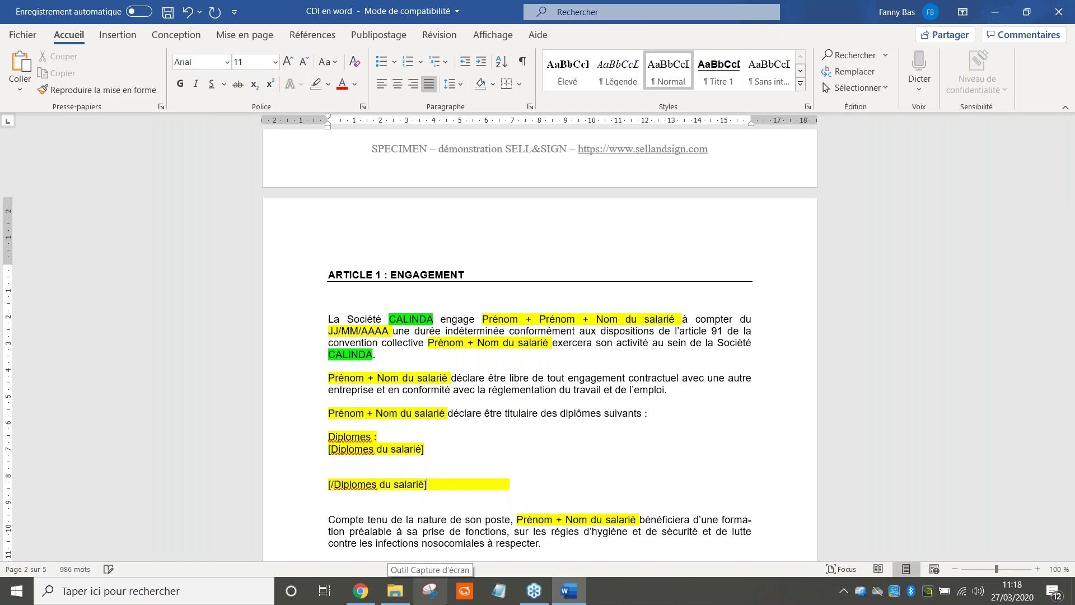
pyautogui.moveTo(394, 591)
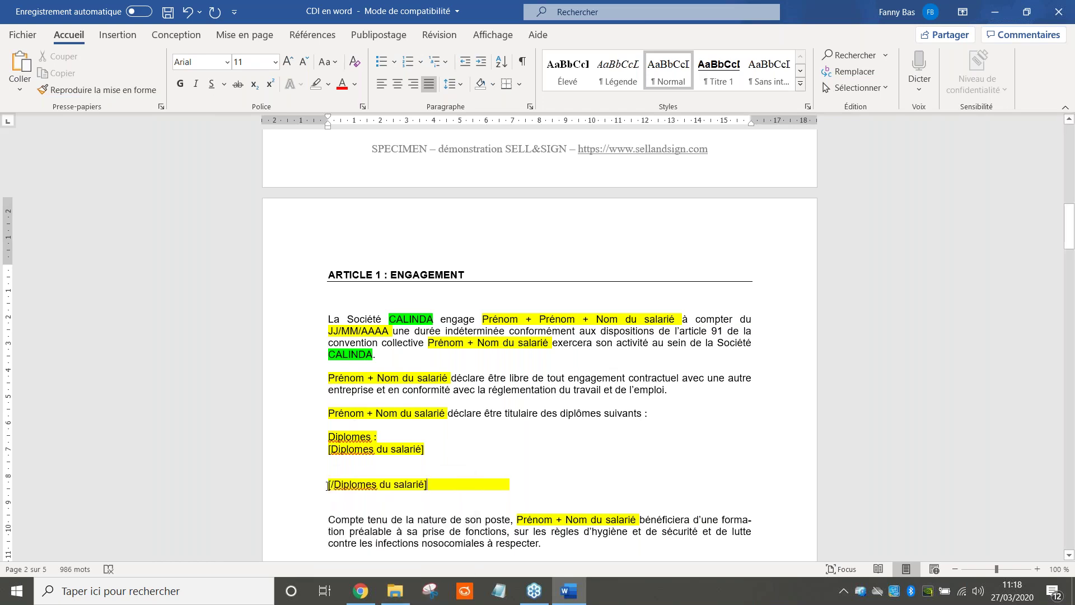
pyautogui.moveTo(328, 484); pyautogui.dragTo(428, 485)
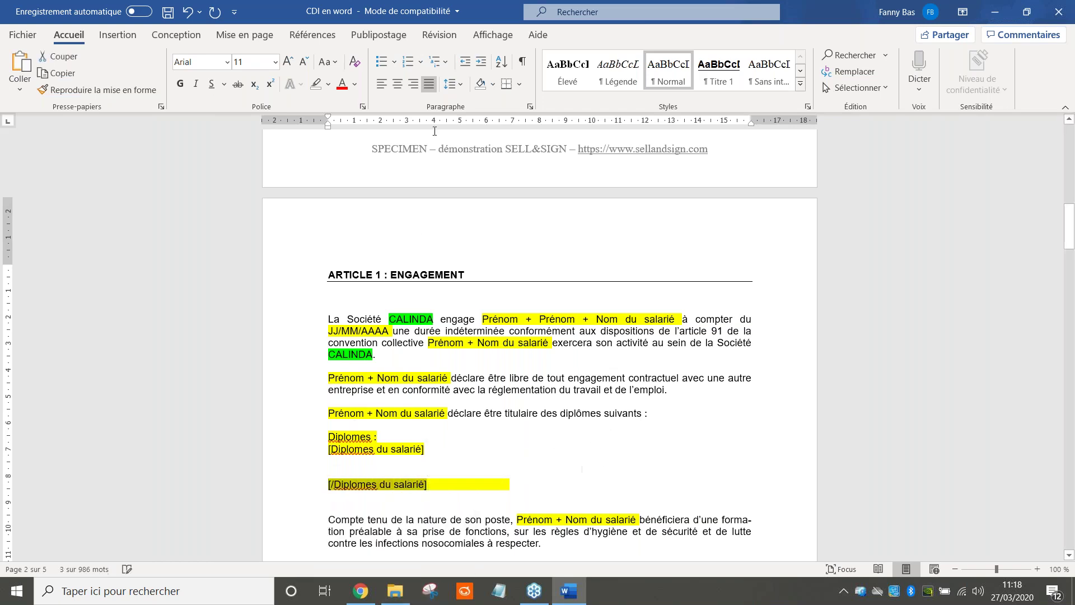
# Right-align the [/Diplomes du salarié] tag and delete its trailing highlighted space
pyautogui.click(414, 84)
pyautogui.click(377, 455)
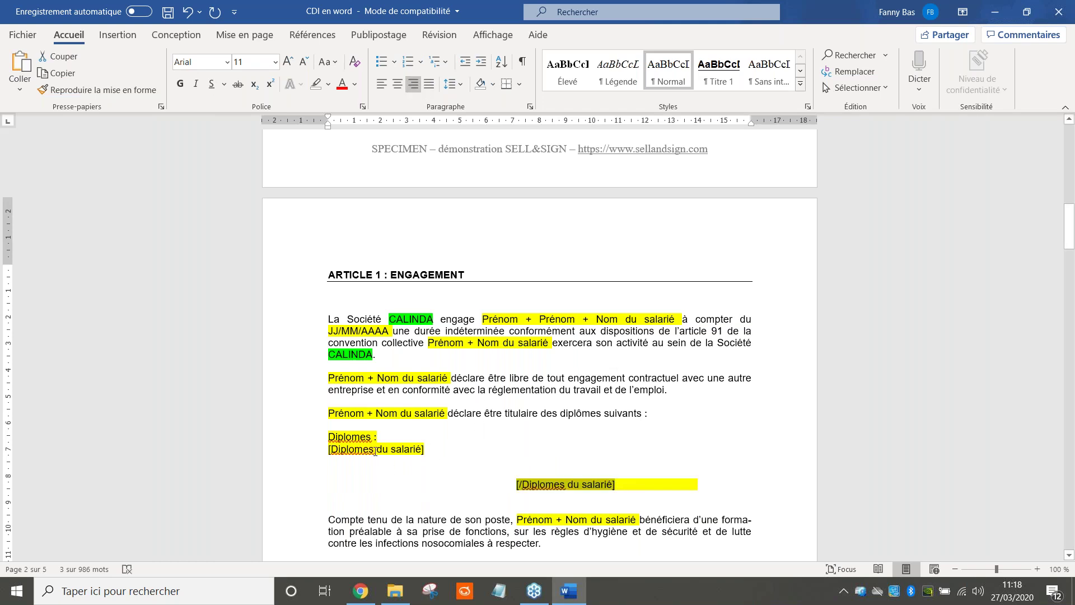
pyautogui.moveTo(618, 485); pyautogui.dragTo(708, 485)
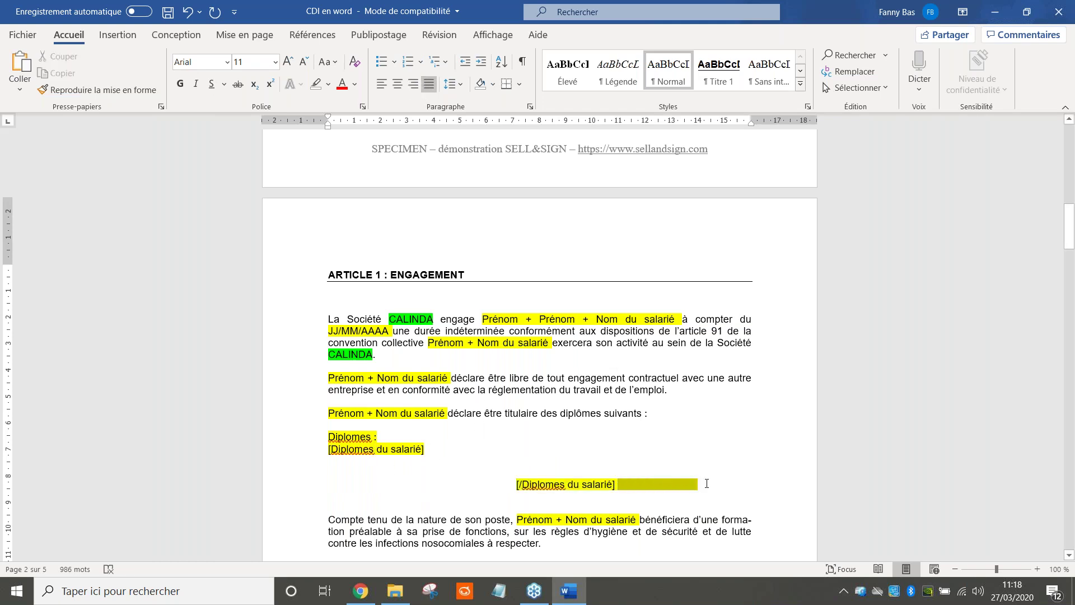
pyautogui.press('BackSpace')
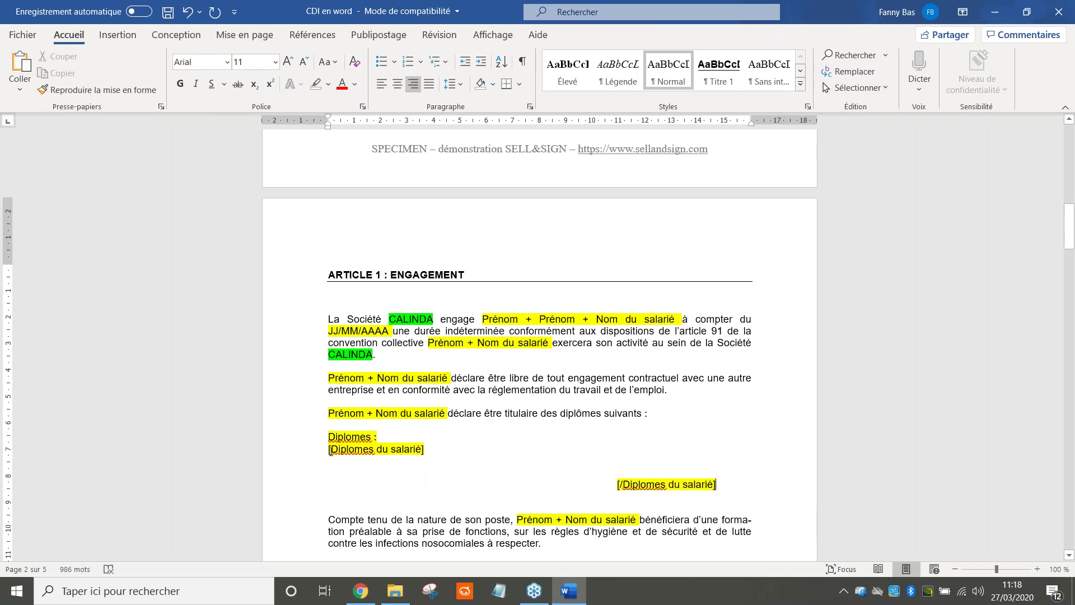
pyautogui.moveTo(331, 451); pyautogui.dragTo(635, 476)
pyautogui.moveTo(714, 482); pyautogui.dragTo(720, 486)
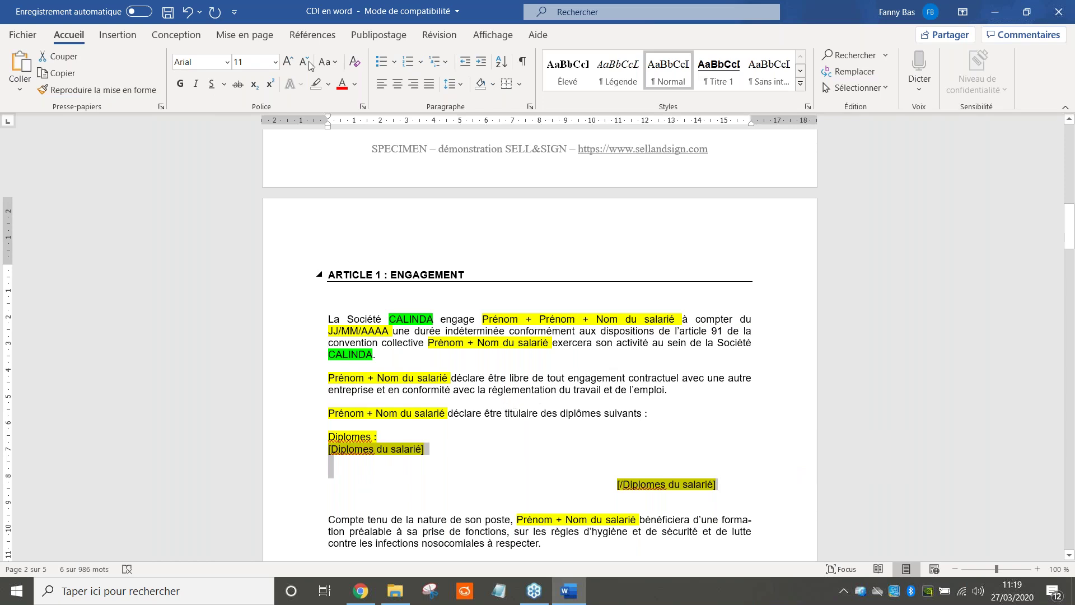
# Open the Smart_CDI example document from the kit Démo SELL&SIGN folder
pyautogui.scroll(-4, 541, 399)
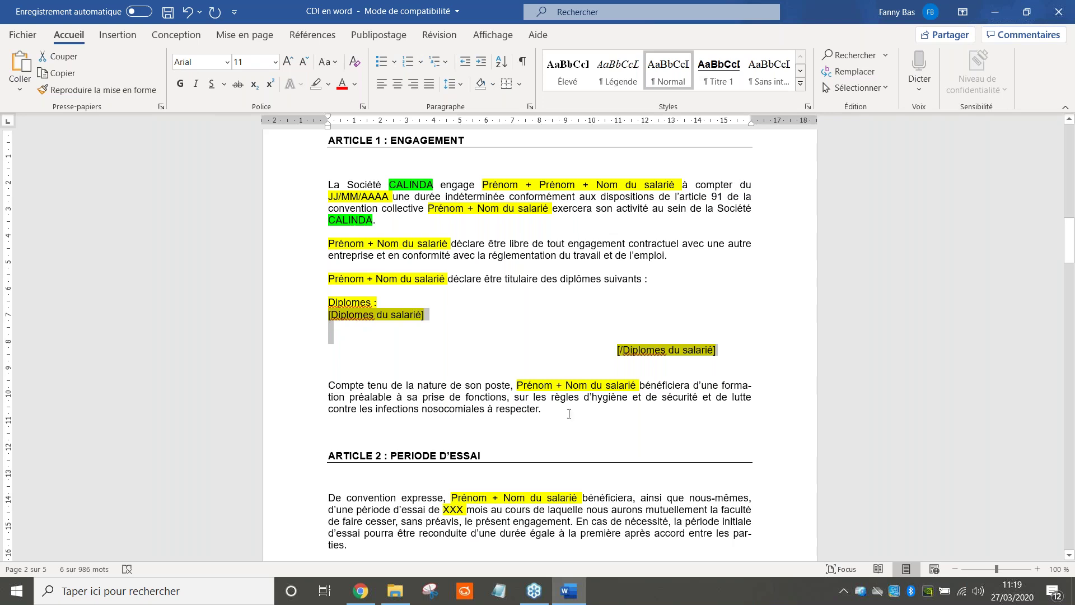
pyautogui.scroll(-1, 545, 344)
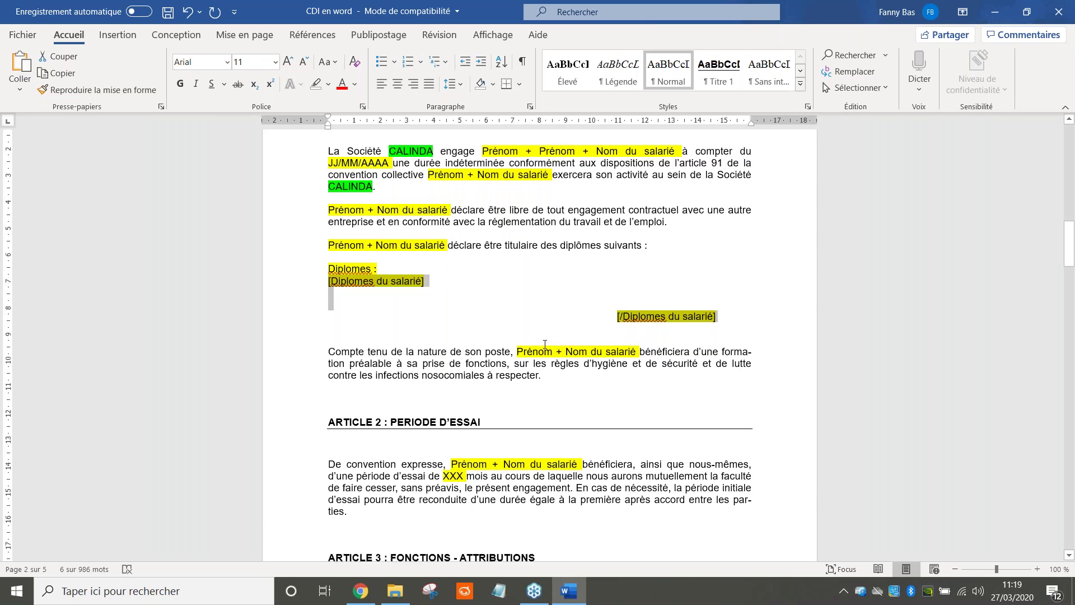
pyautogui.click(396, 590)
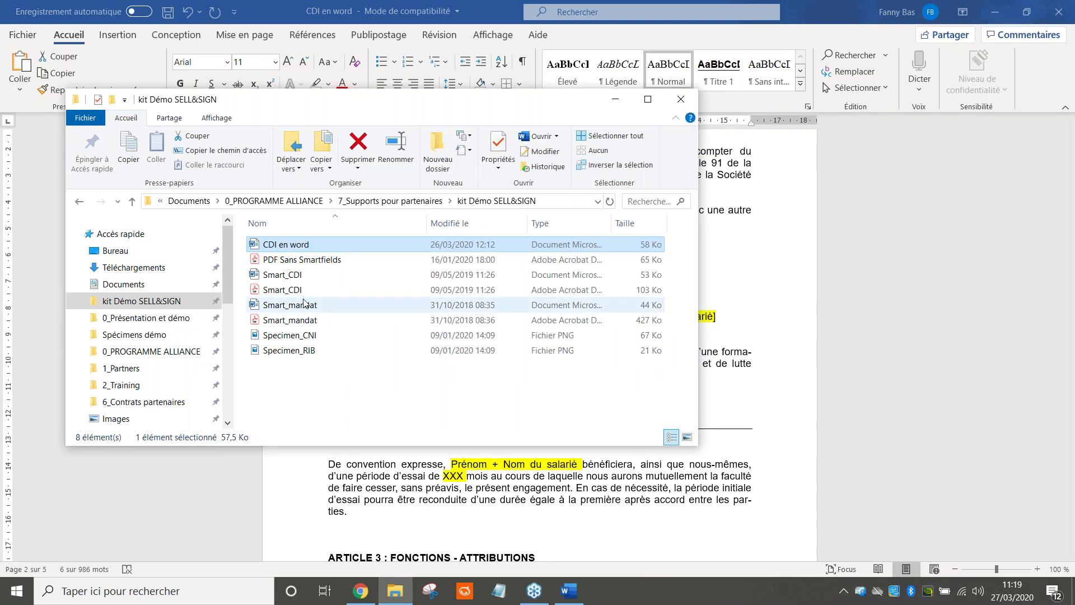
pyautogui.click(291, 276)
pyautogui.doubleClick(291, 275)
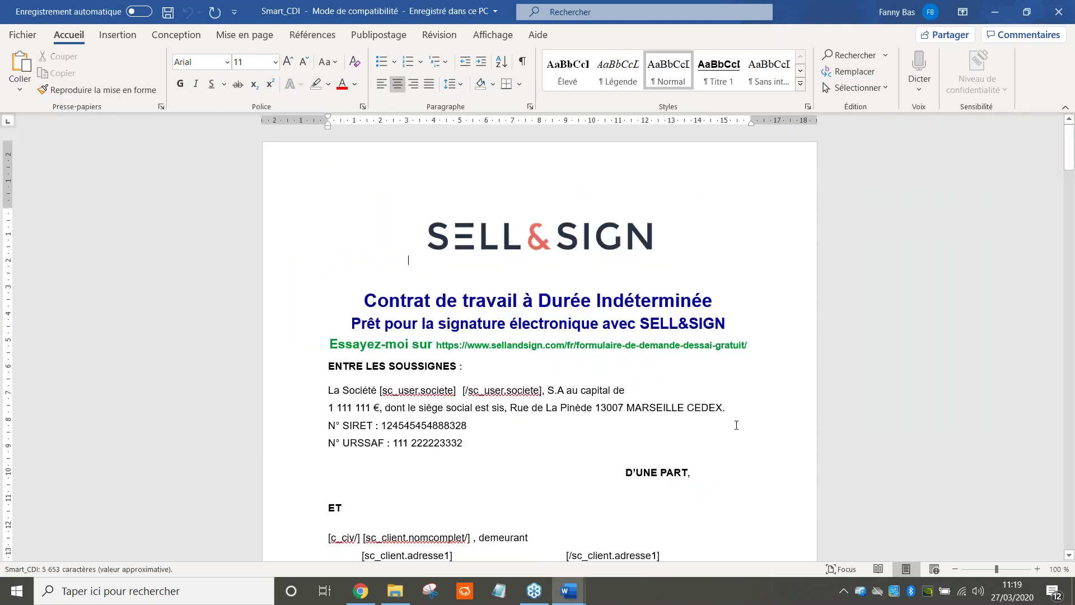
# Read through Smart_CDI's employee details, including the social security field and the ville and lieunaiss zones
pyautogui.scroll(-4, 376, 415)
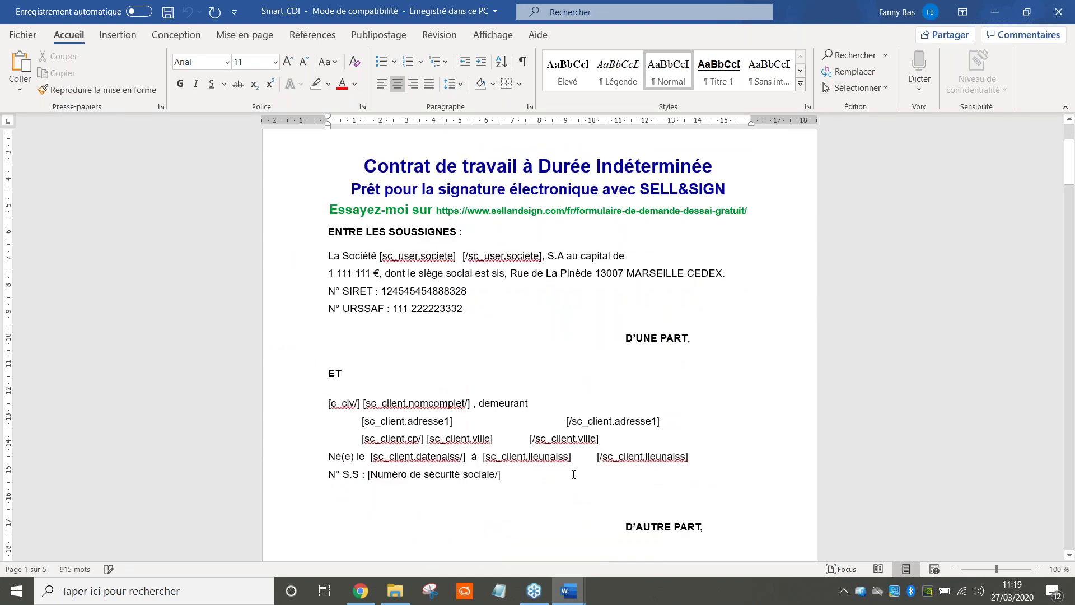
pyautogui.scroll(-2, 481, 340)
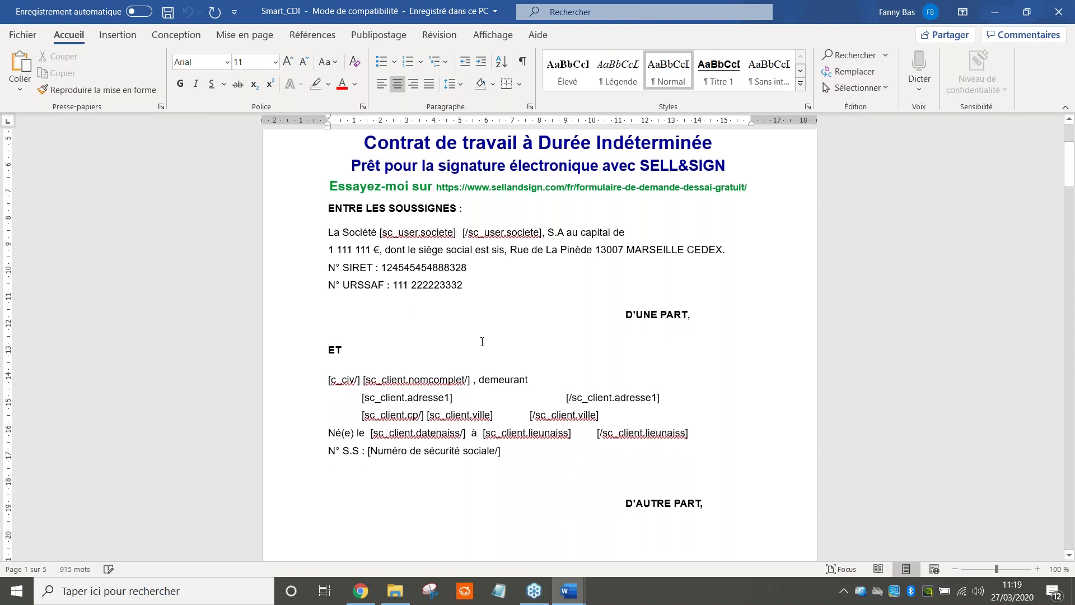
pyautogui.scroll(-2, 444, 402)
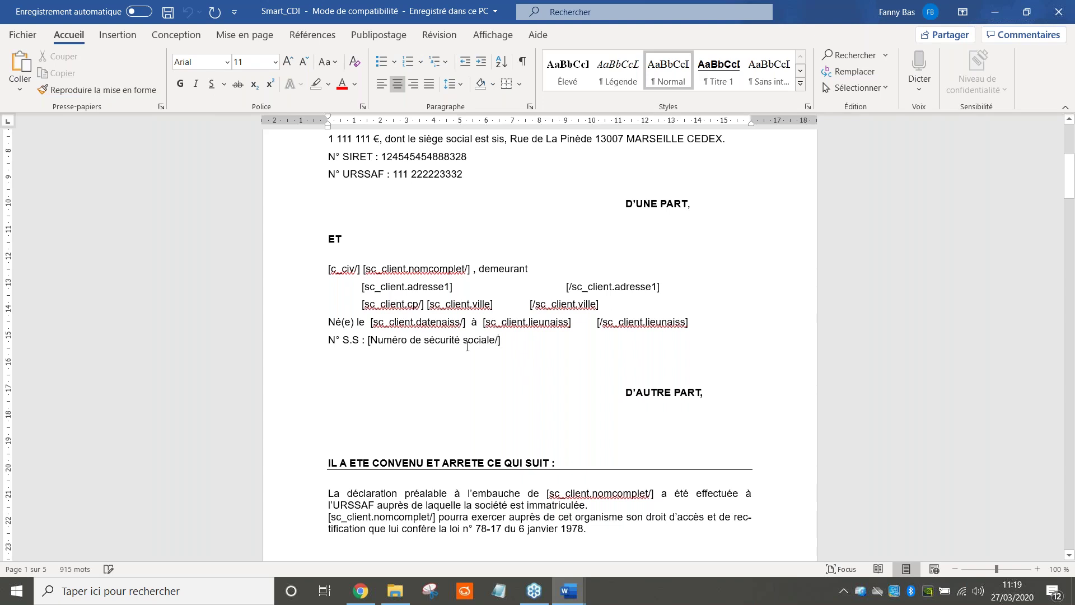
pyautogui.moveTo(496, 342); pyautogui.dragTo(369, 350)
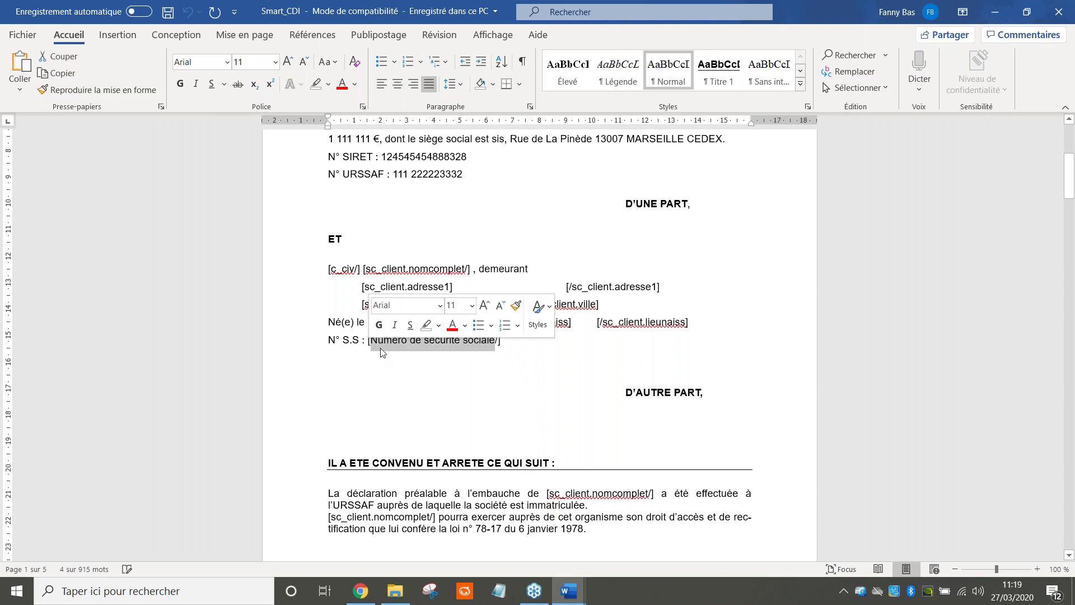
pyautogui.click(474, 412)
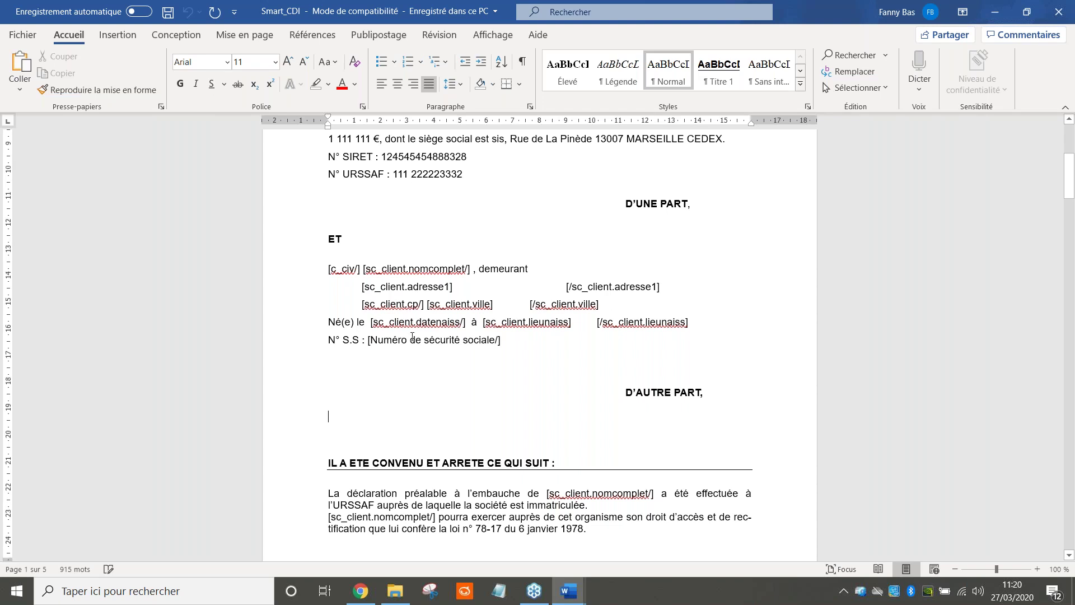
pyautogui.scroll(-1, 413, 335)
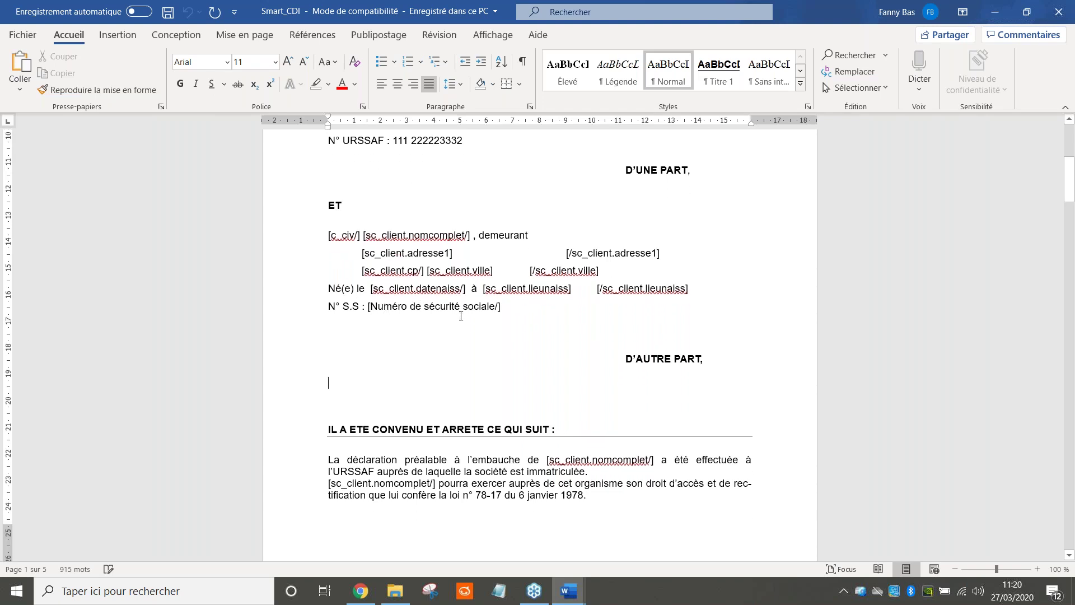
pyautogui.scroll(-5, 461, 316)
pyautogui.scroll(-6, 461, 316)
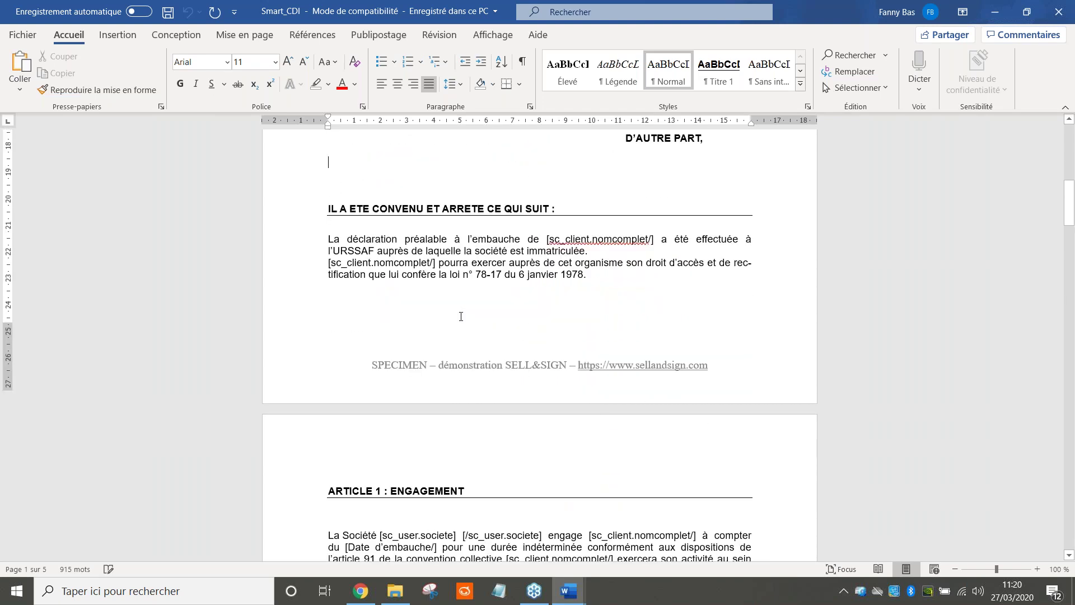
pyautogui.moveTo(348, 398); pyautogui.dragTo(432, 397)
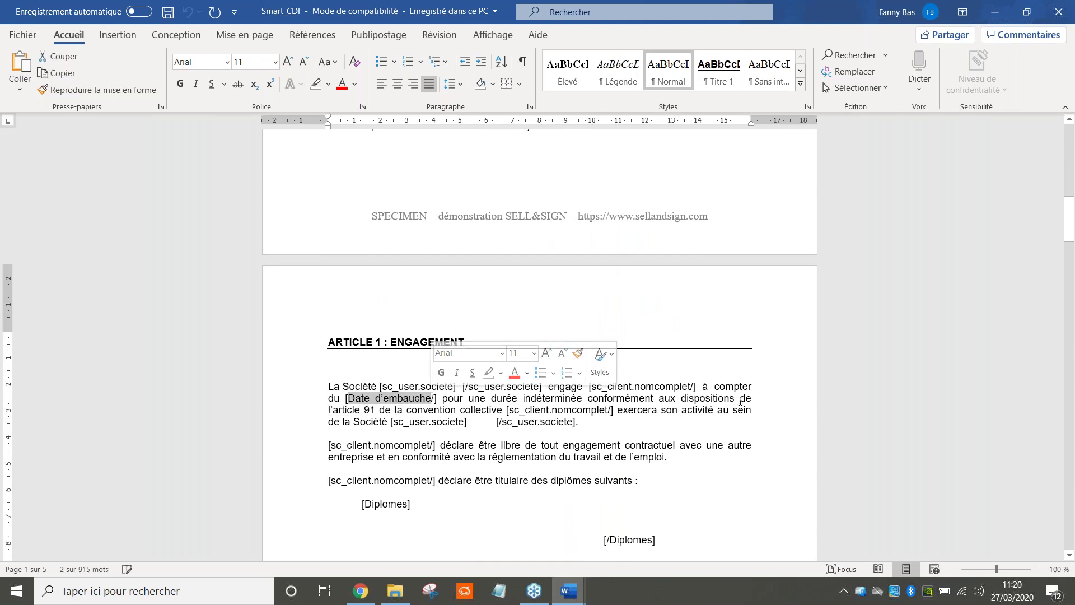
pyautogui.scroll(-2, 601, 423)
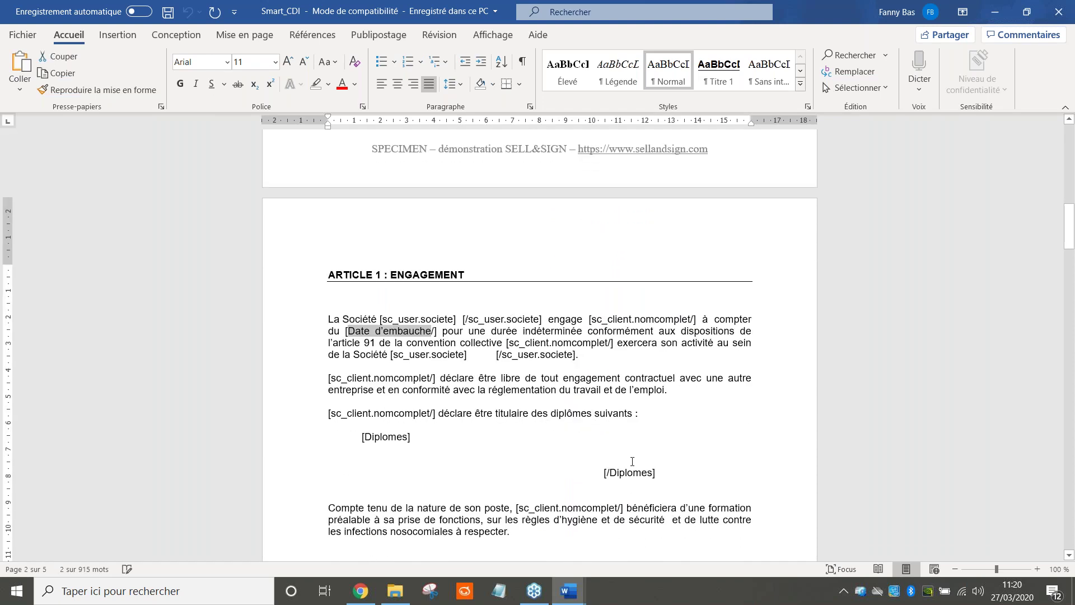
pyautogui.scroll(-5, 632, 461)
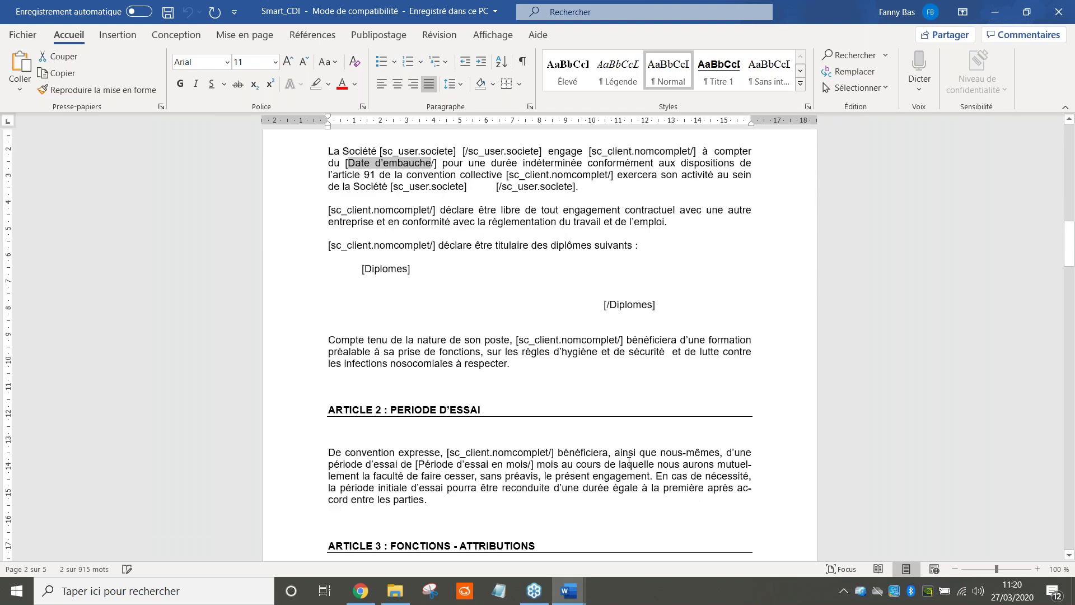
pyautogui.scroll(-3, 628, 462)
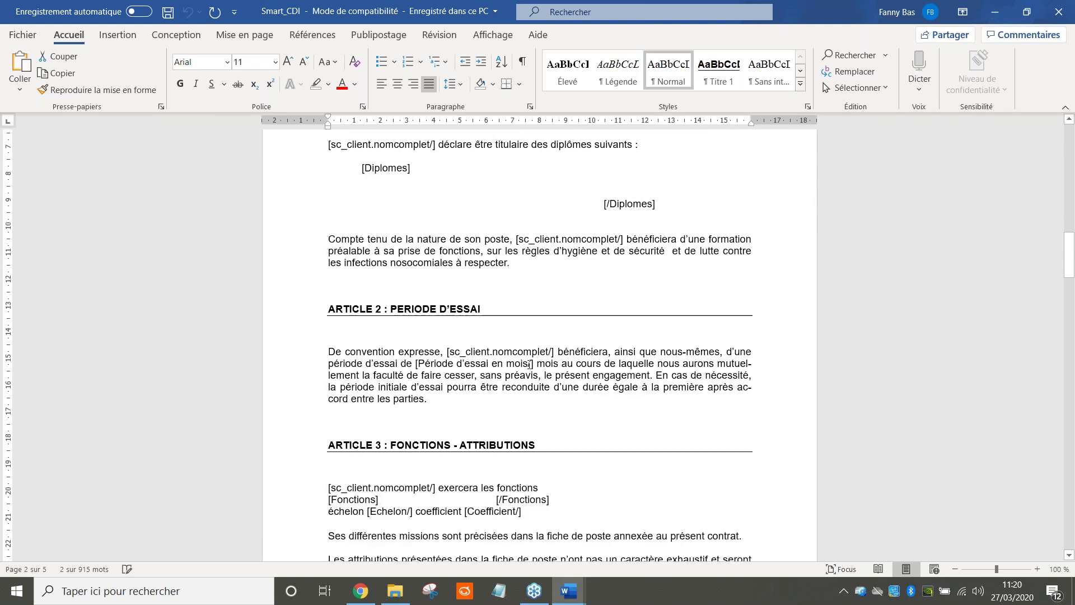
pyautogui.scroll(-3, 529, 364)
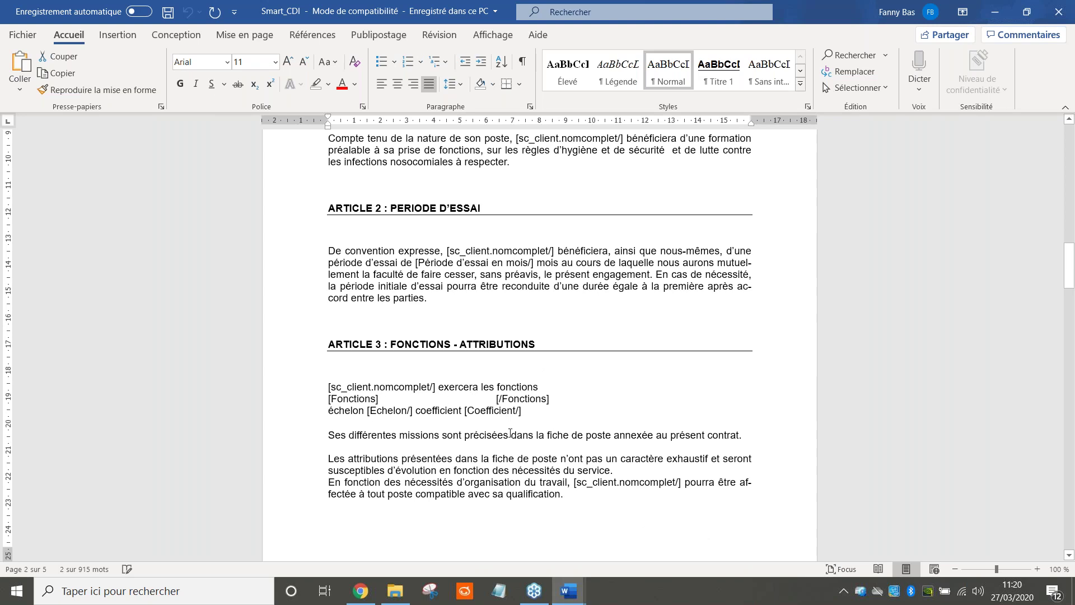
pyautogui.scroll(-6, 510, 433)
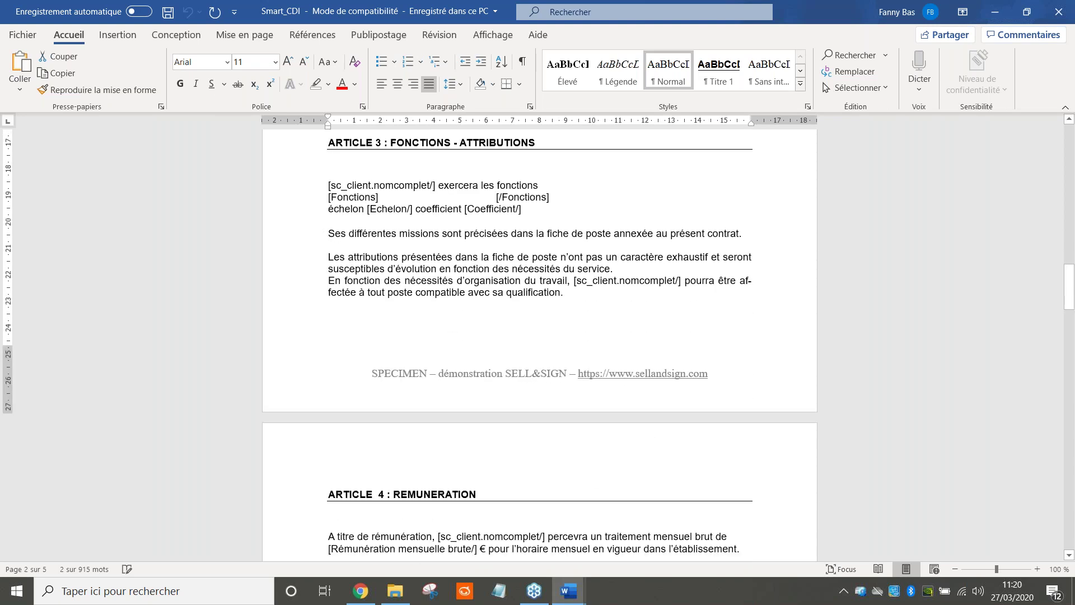
pyautogui.scroll(-4, 469, 390)
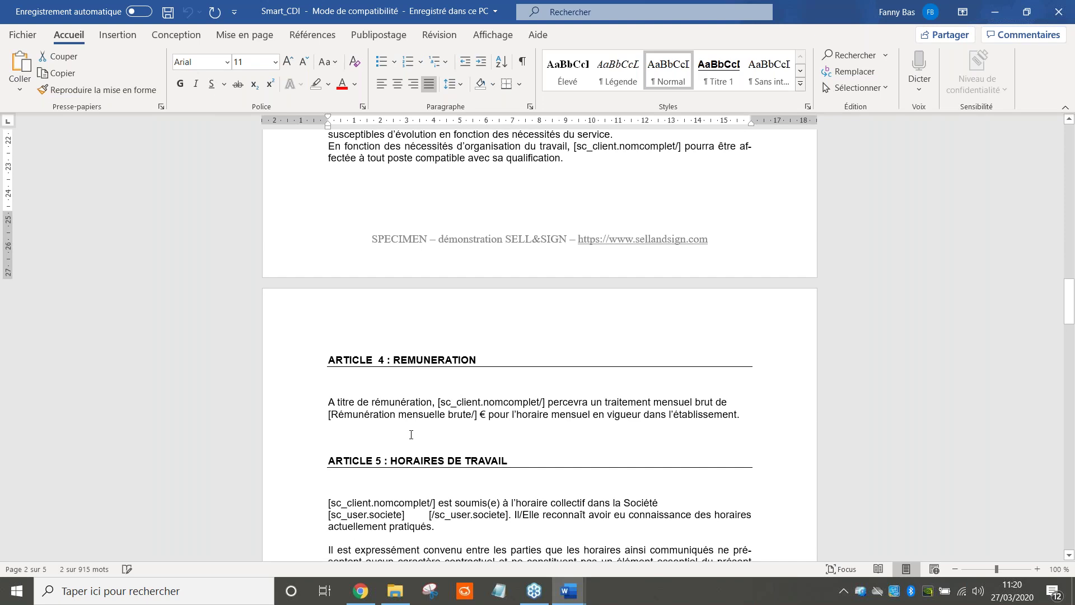
pyautogui.scroll(-3, 411, 434)
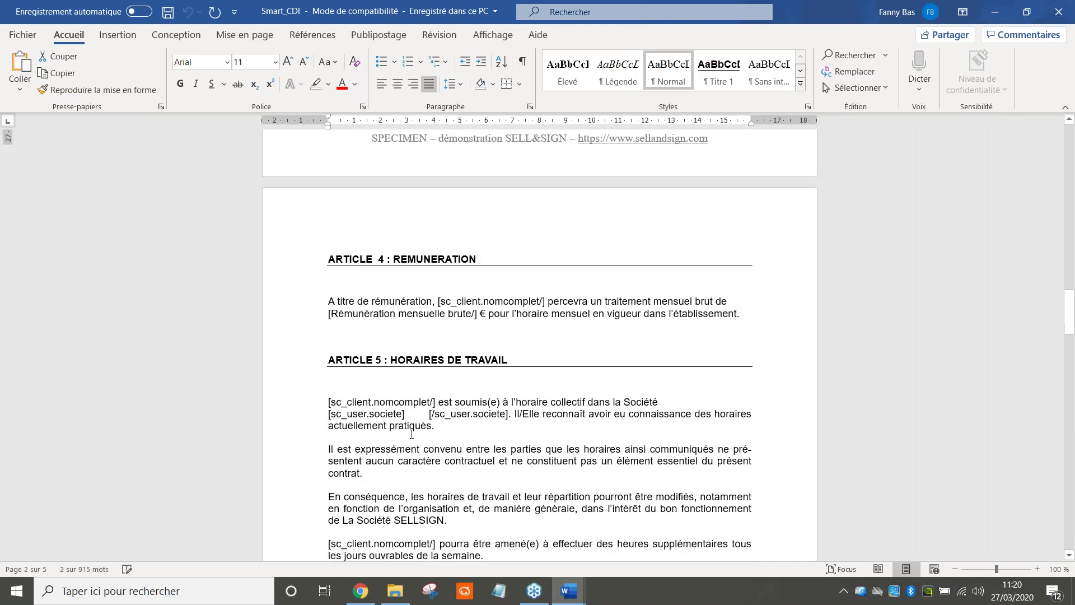
pyautogui.scroll(-1, 412, 434)
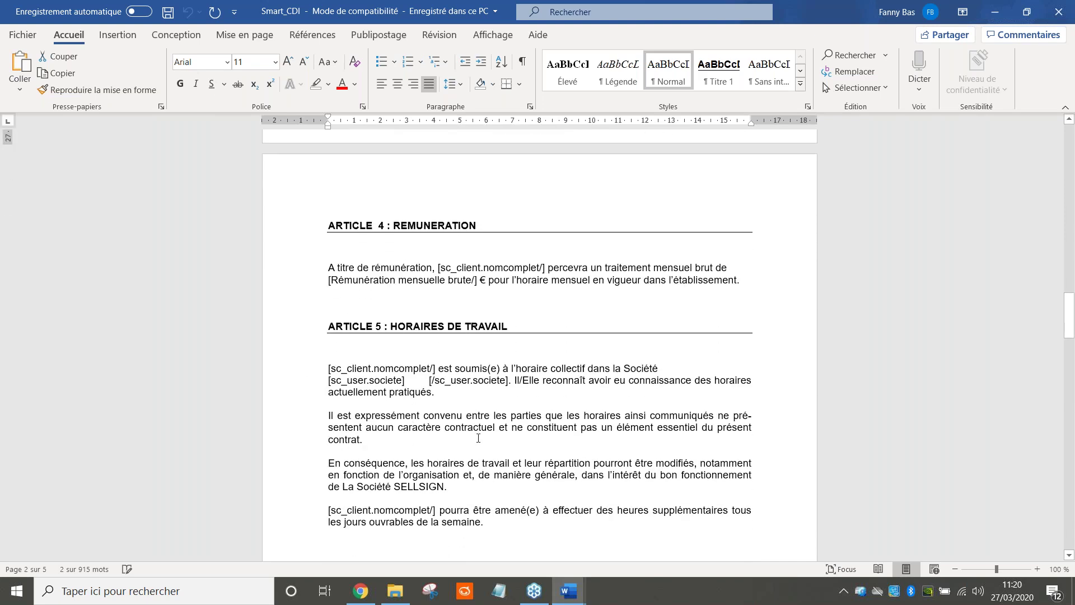
pyautogui.scroll(-5, 478, 438)
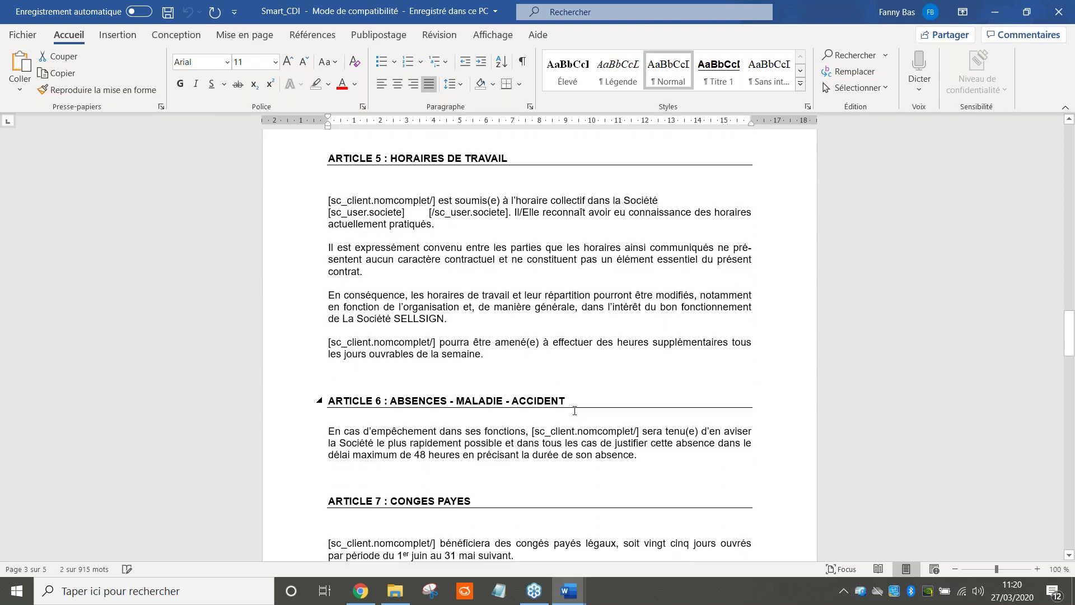
pyautogui.moveTo(326, 215); pyautogui.dragTo(506, 212)
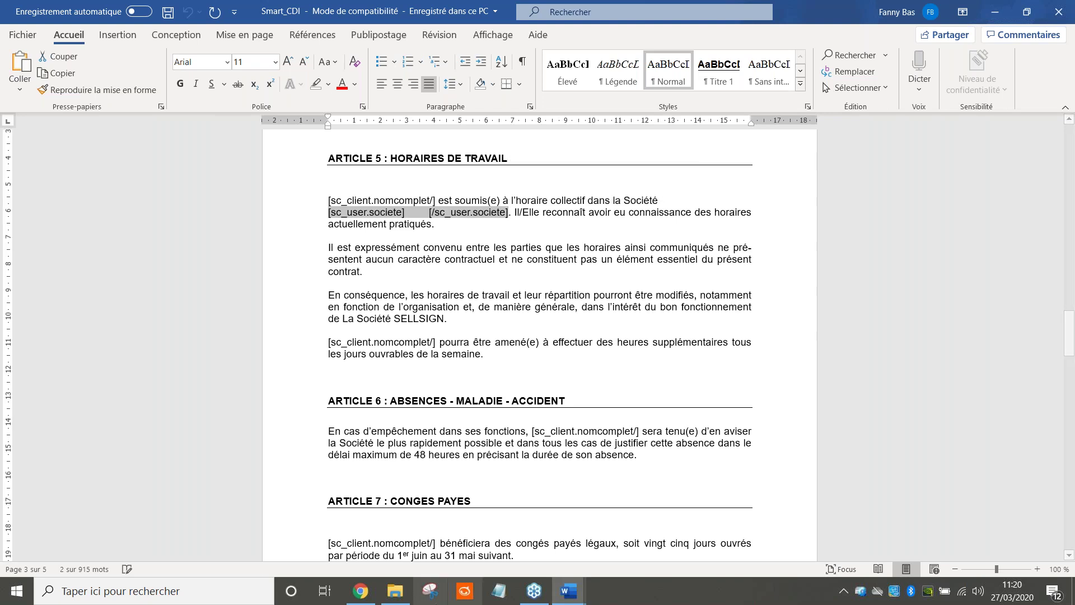
pyautogui.click(361, 591)
# Collapse the client record list, then expand, read and collapse 'Champs standard de l'utilisateur, vous-même'
pyautogui.scroll(2, 576, 381)
pyautogui.click(561, 331)
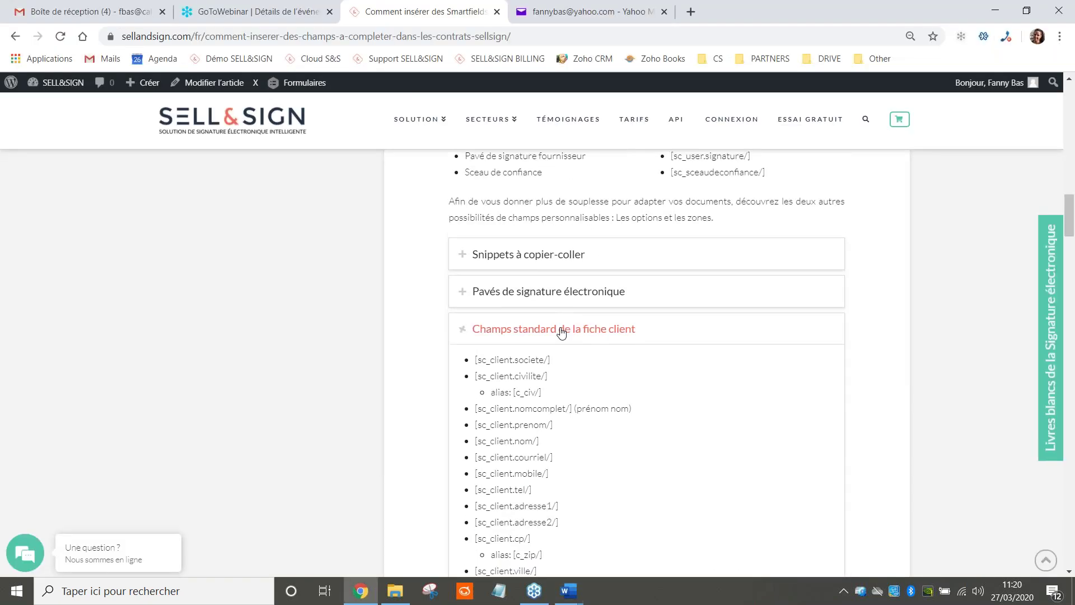
pyautogui.click(562, 416)
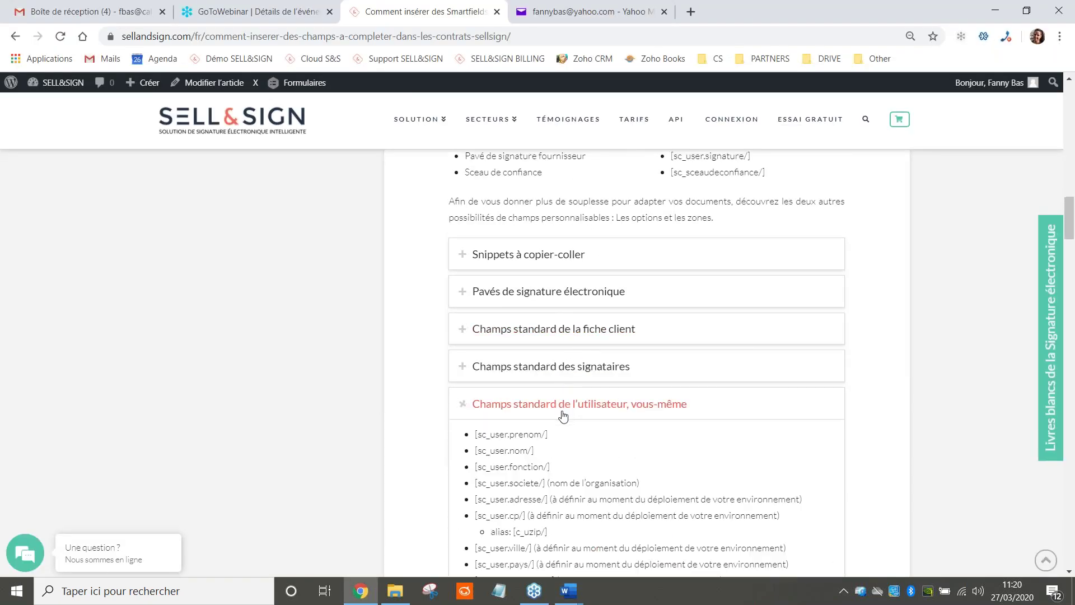
pyautogui.scroll(-2, 563, 415)
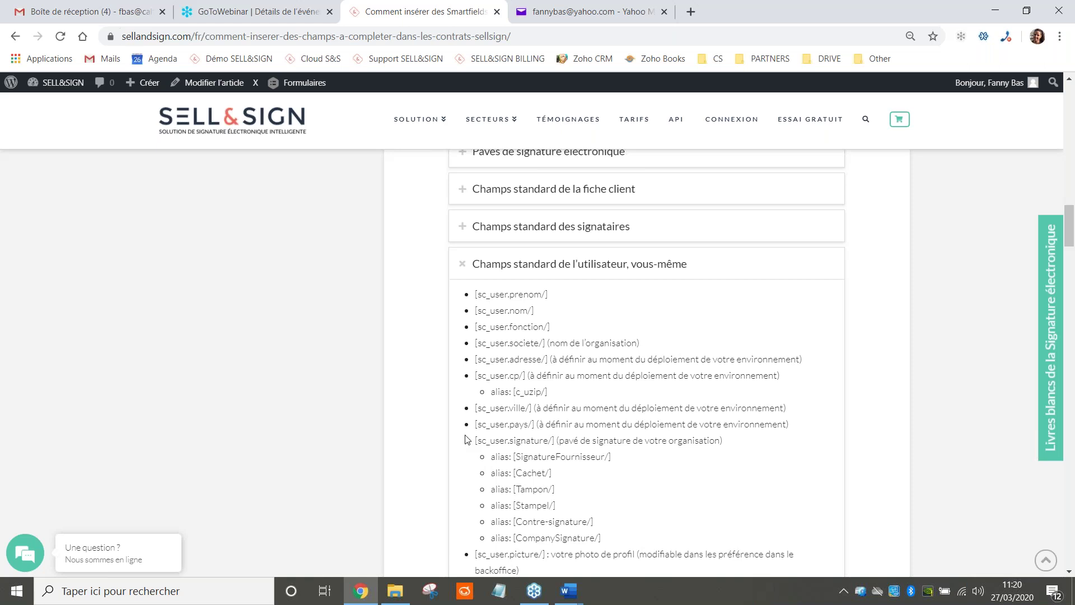
pyautogui.click(529, 275)
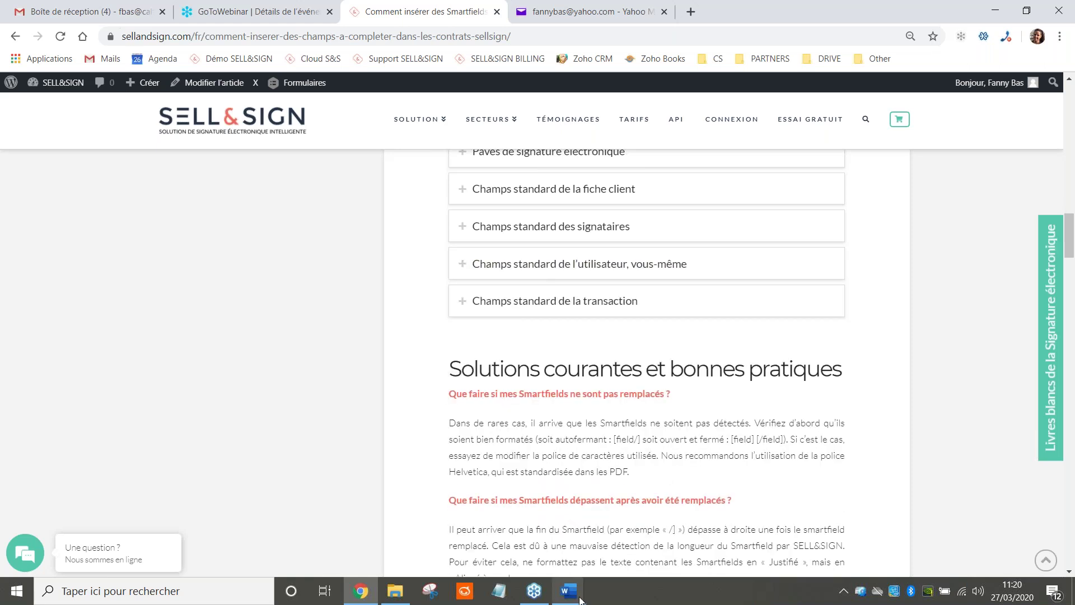
pyautogui.moveTo(581, 598)
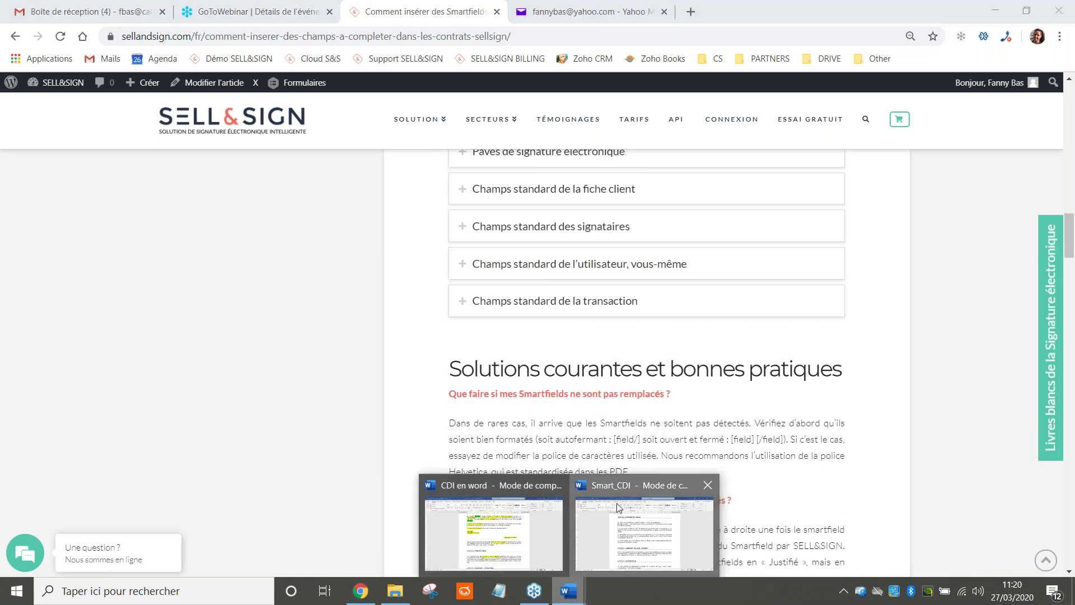
pyautogui.click(617, 503)
# Inspect the [sc_user.signature/] and [sc_sign1.signature/] smartfields in Smart_CDI's signature block
pyautogui.scroll(-10, 588, 380)
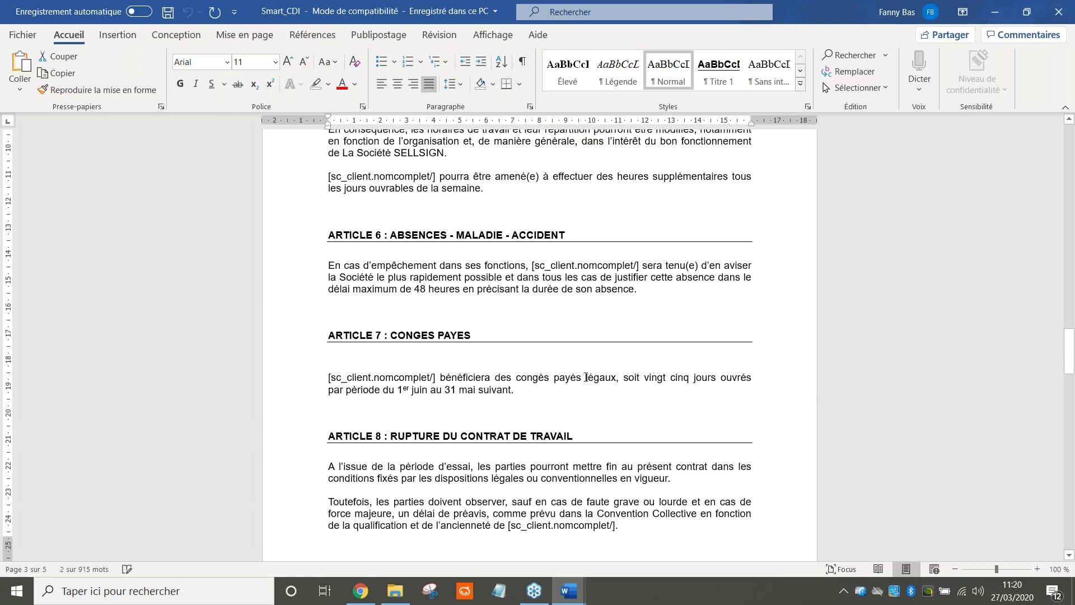
pyautogui.scroll(-20, 540, 344)
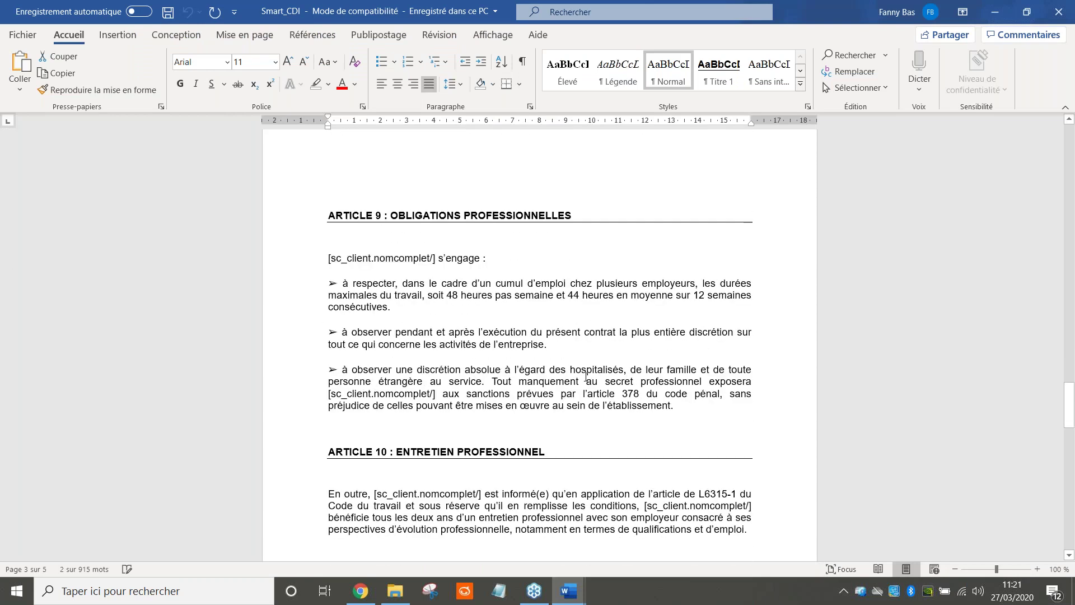
pyautogui.scroll(1, 392, 277)
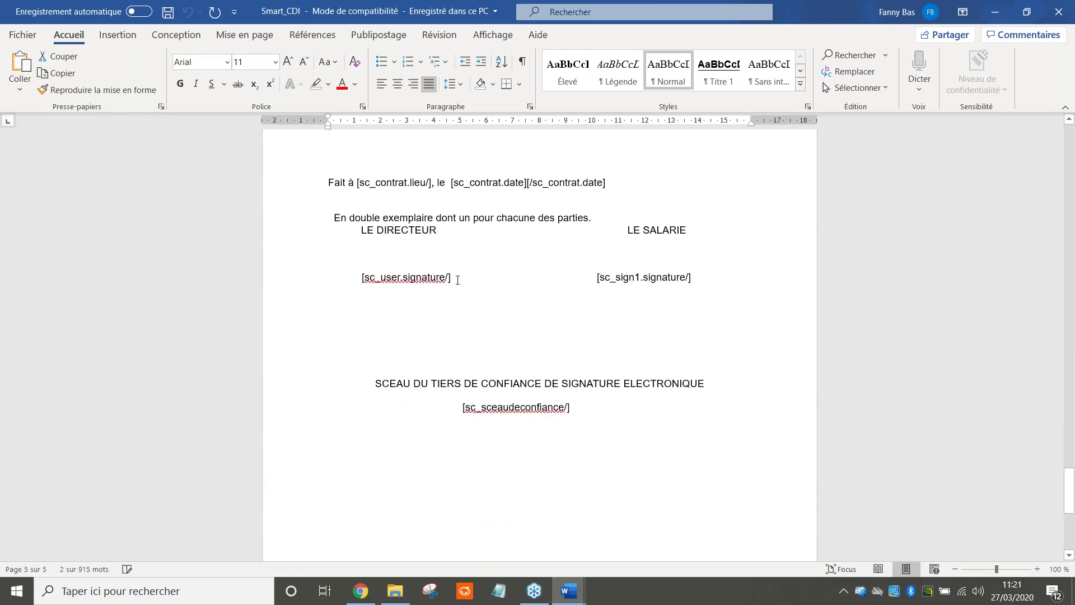
pyautogui.moveTo(461, 277); pyautogui.dragTo(361, 280)
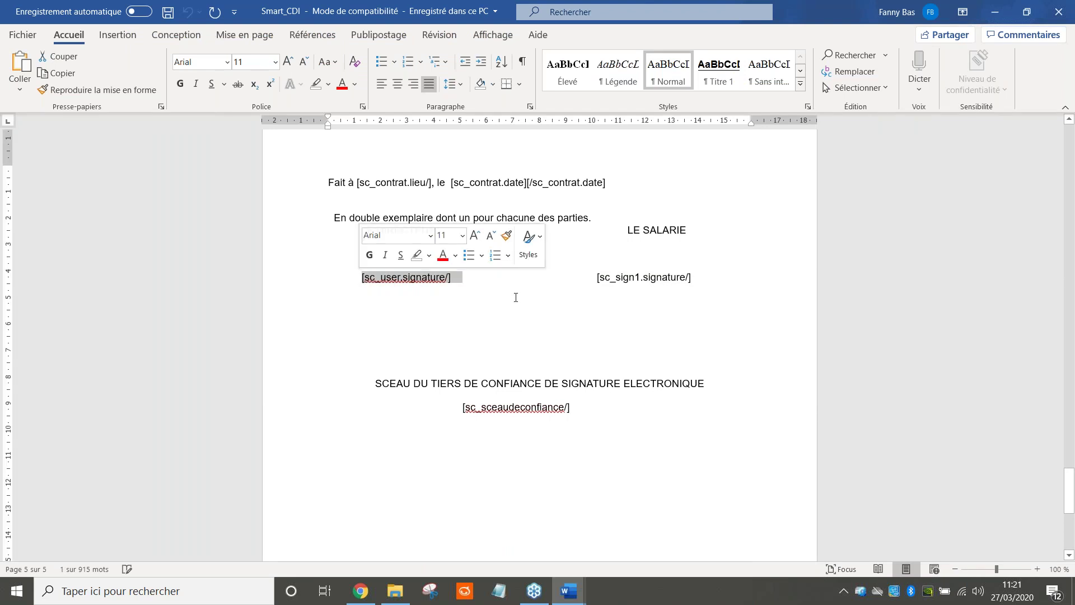
pyautogui.moveTo(595, 285); pyautogui.dragTo(660, 268)
pyautogui.click(635, 277)
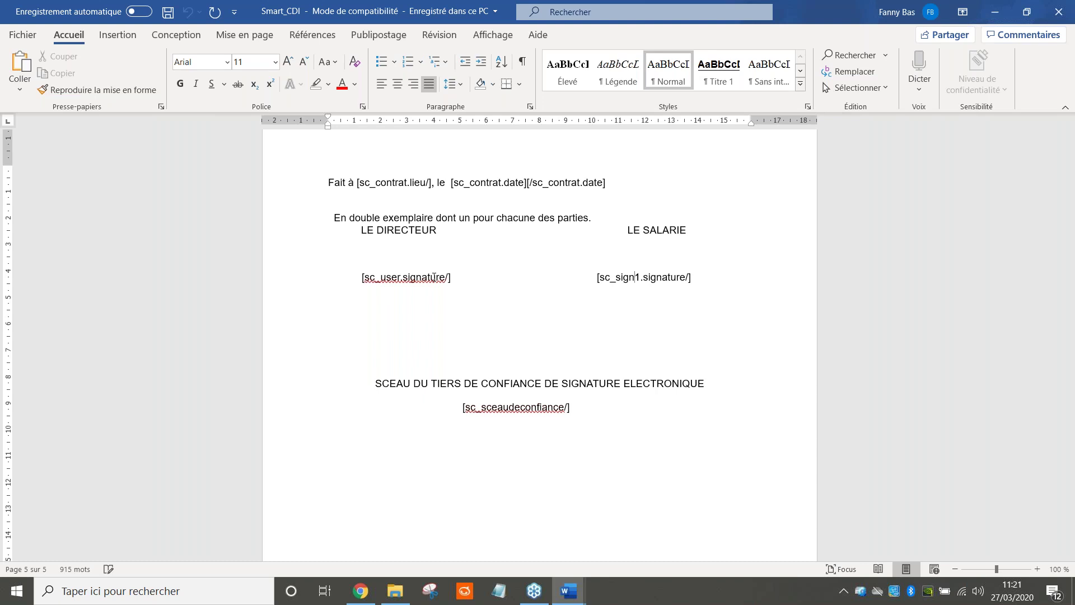
pyautogui.moveTo(597, 278)
pyautogui.mouseDown()
pyautogui.moveTo(697, 280)
pyautogui.moveTo(689, 285)
pyautogui.mouseUp()
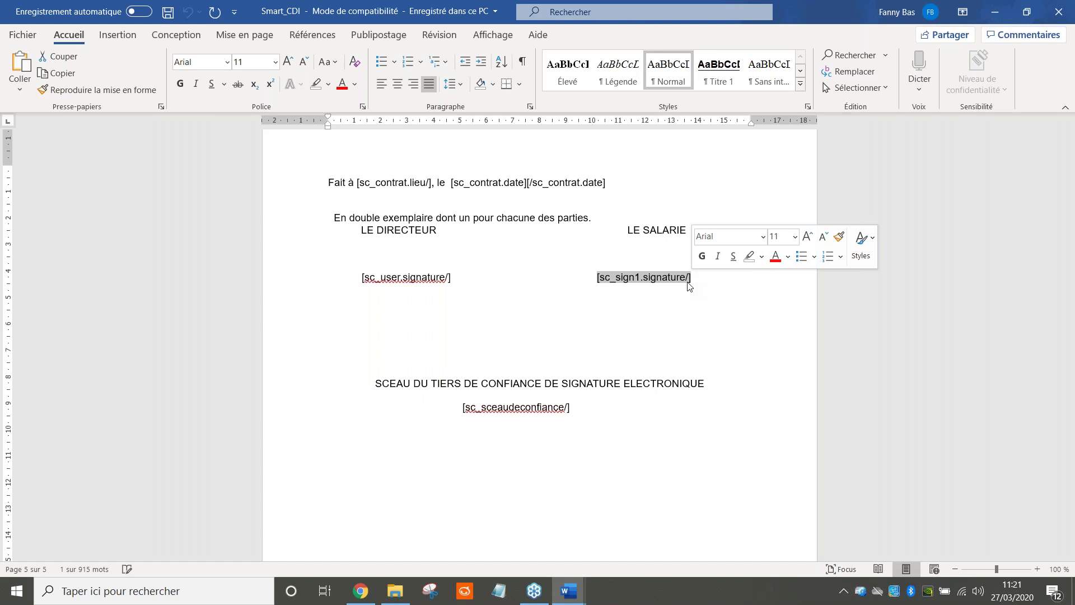
pyautogui.click(359, 591)
pyautogui.scroll(3, 577, 360)
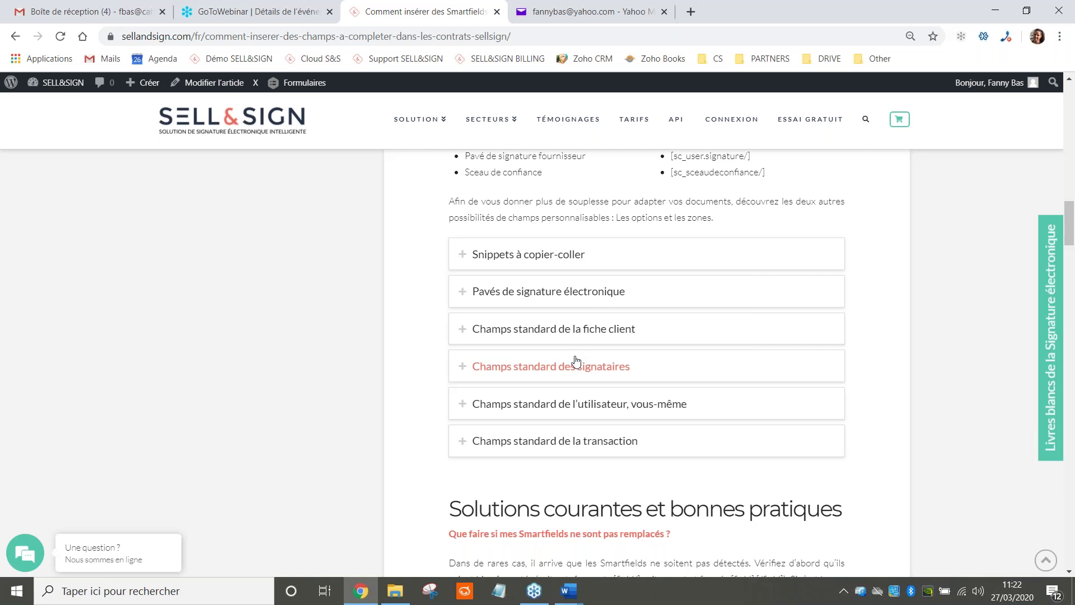
# Load the Démo SELL&SIGN back-office login in a new tab, briefly rechecking Smart_CDI and its PDF
pyautogui.click(692, 11)
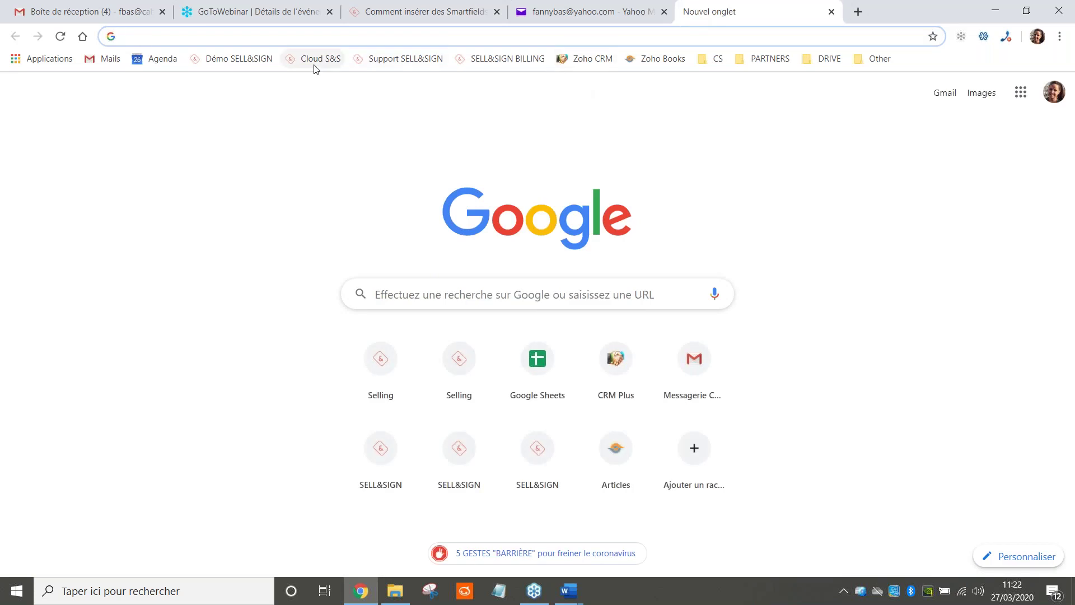
pyautogui.click(239, 63)
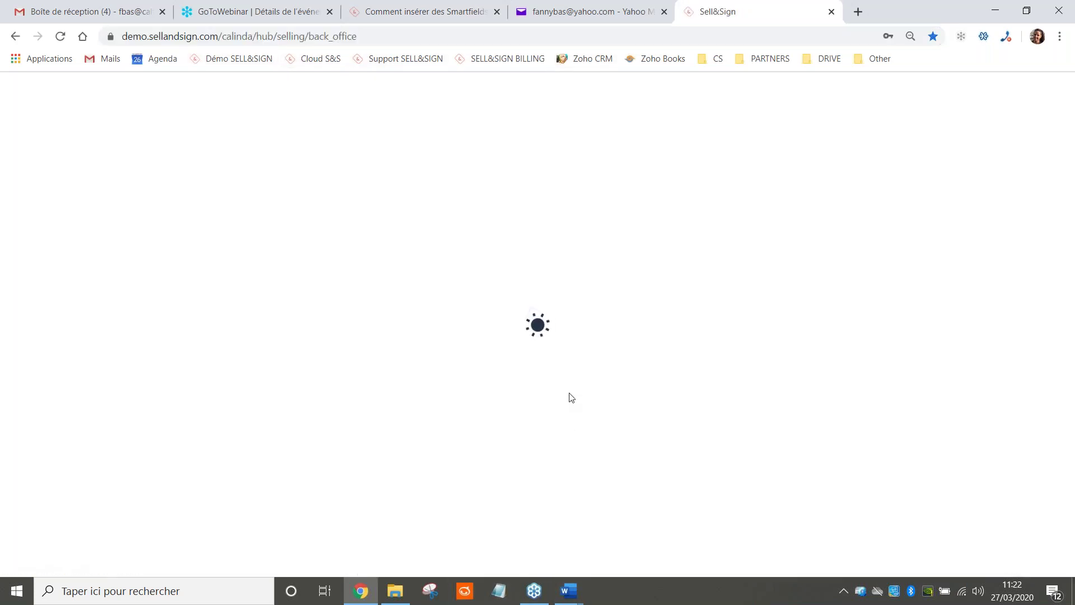
pyautogui.moveTo(582, 593)
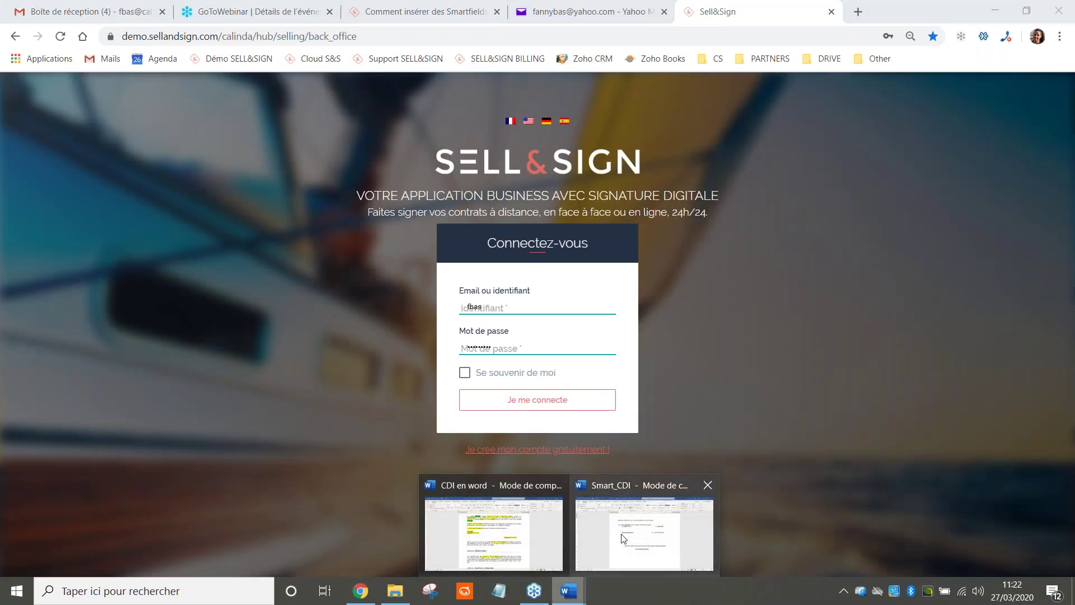
pyautogui.click(644, 537)
pyautogui.scroll(15, 598, 309)
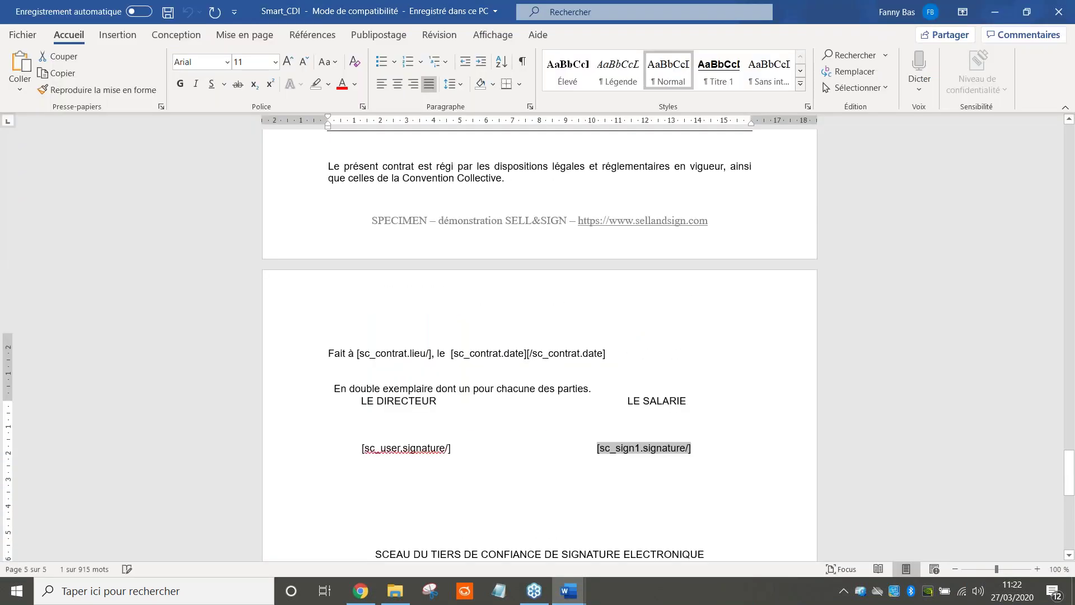
pyautogui.scroll(20, 539, 345)
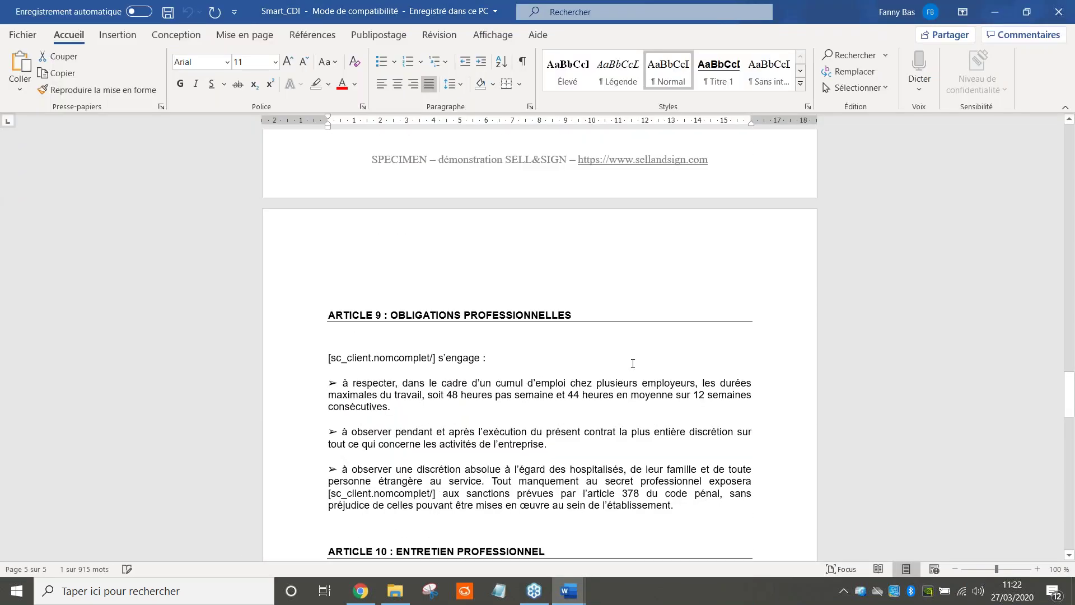
pyautogui.scroll(12, 539, 345)
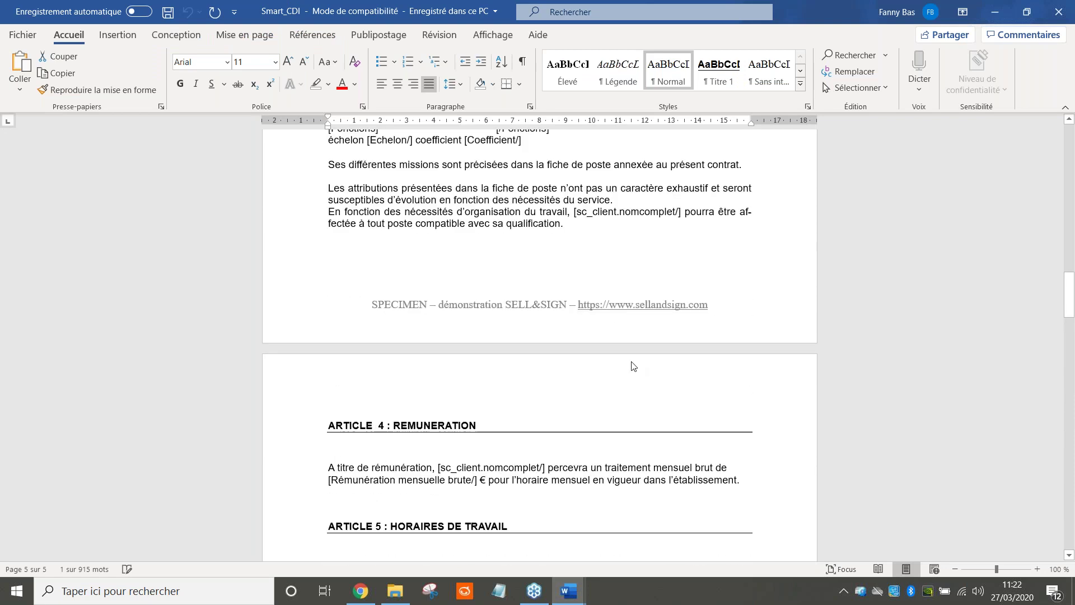
pyautogui.scroll(15, 539, 345)
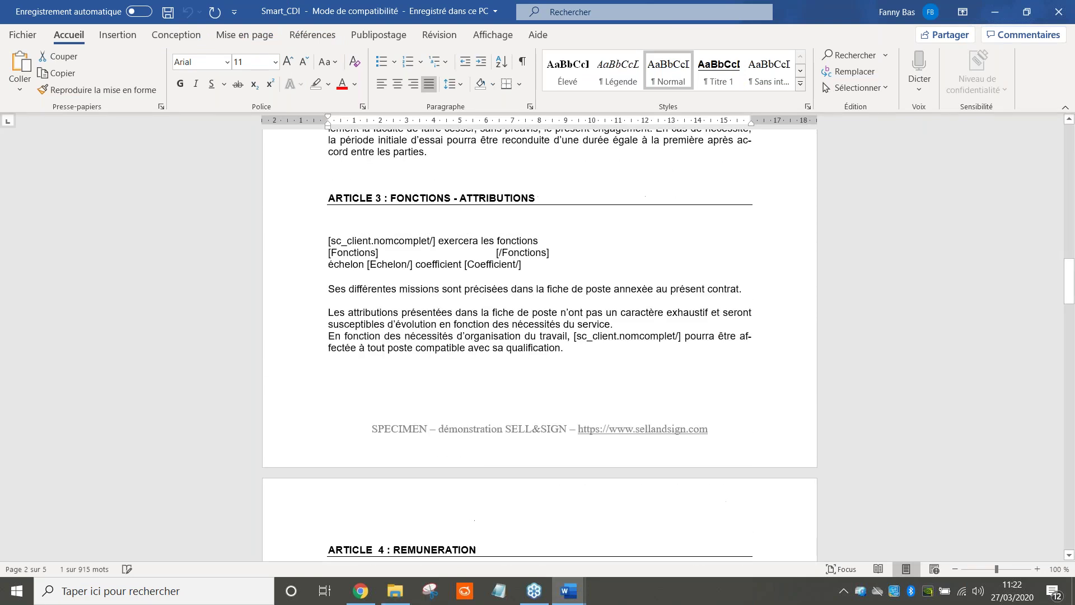
pyautogui.click(395, 591)
pyautogui.click(295, 289)
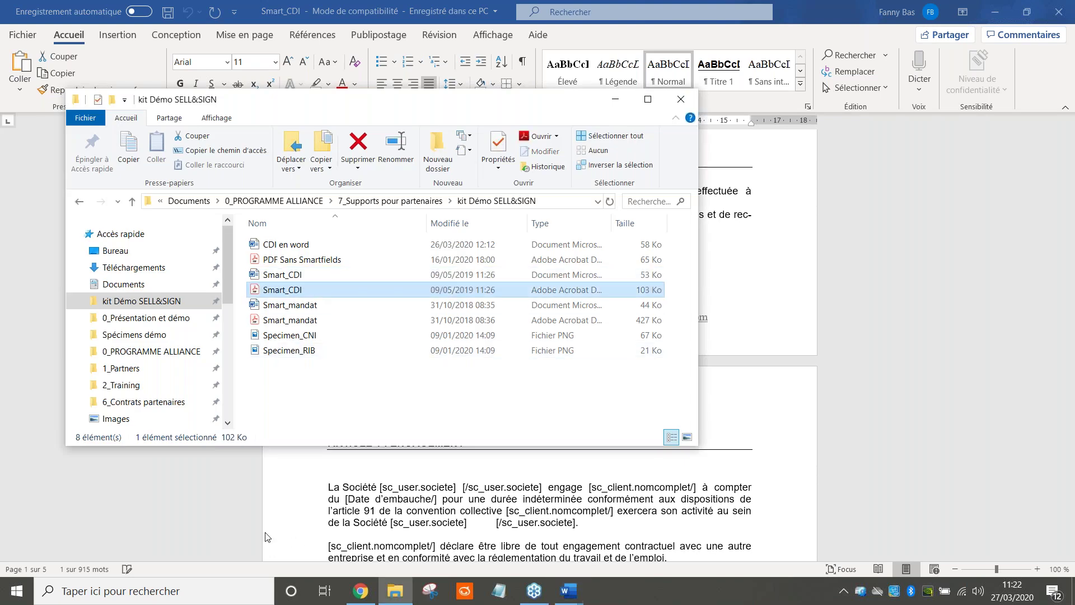
pyautogui.click(361, 593)
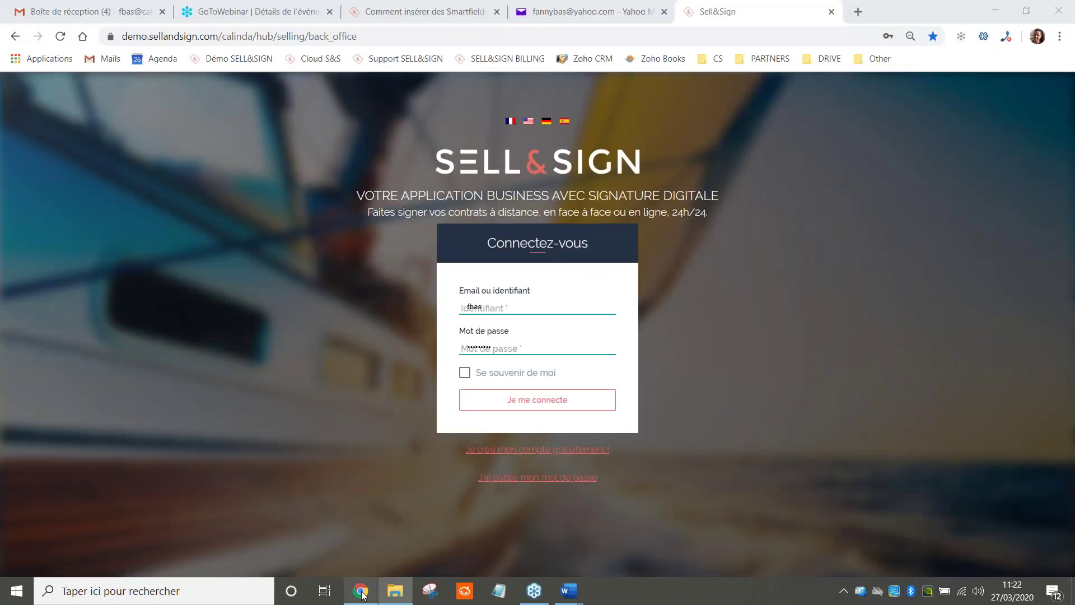
# Log into the Sell&Sign demo back office and start a new transaction from Tous les contrats
pyautogui.click(560, 400)
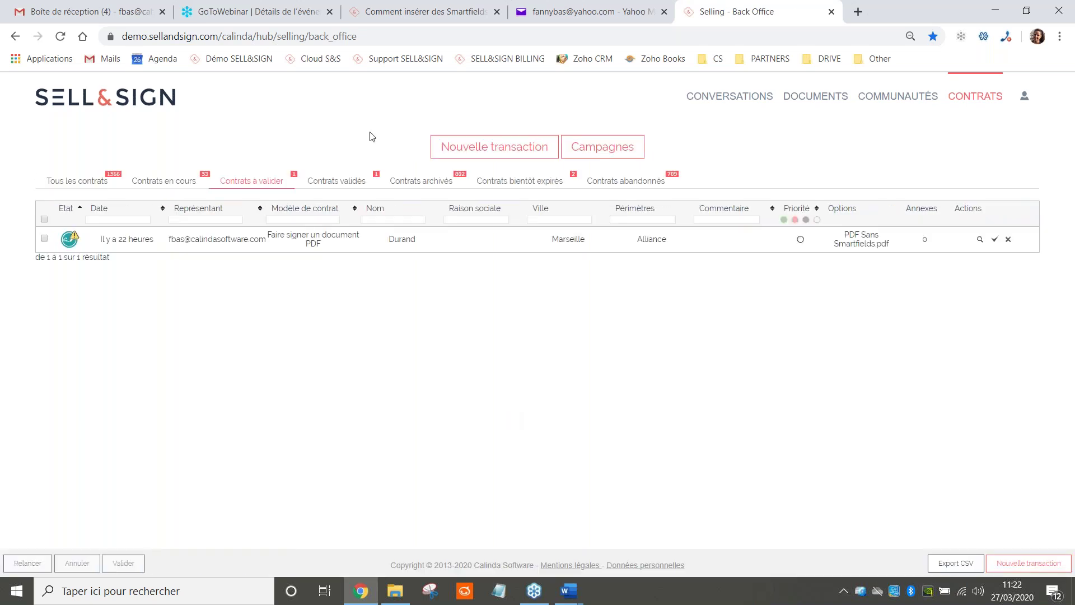
pyautogui.click(95, 188)
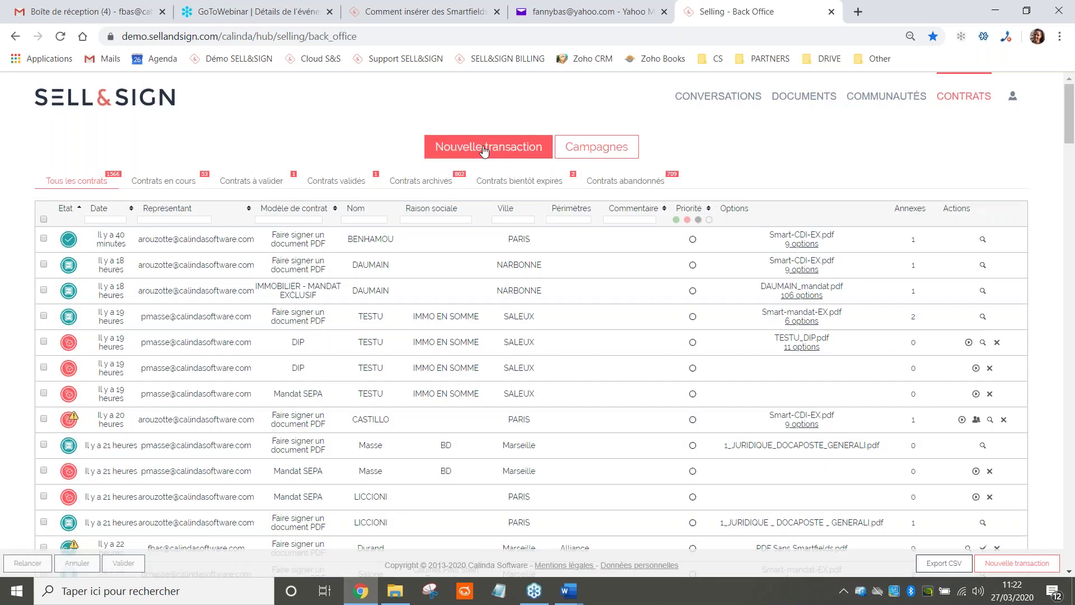
pyautogui.click(482, 149)
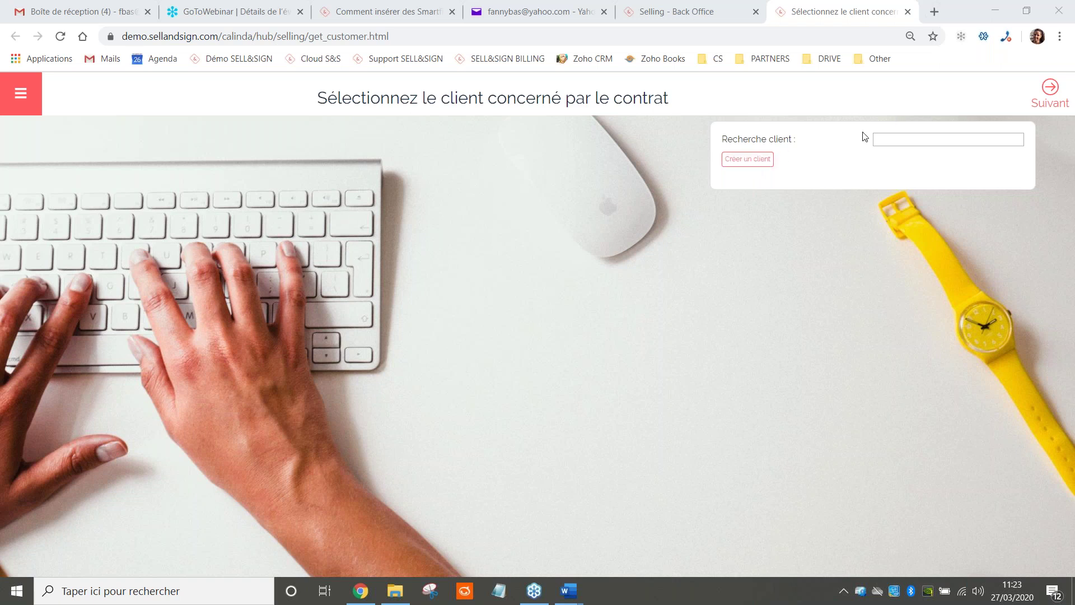
# Create a new client with civility Mme, entering the client's name and postal address
pyautogui.click(755, 160)
pyautogui.click(882, 197)
pyautogui.click(884, 226)
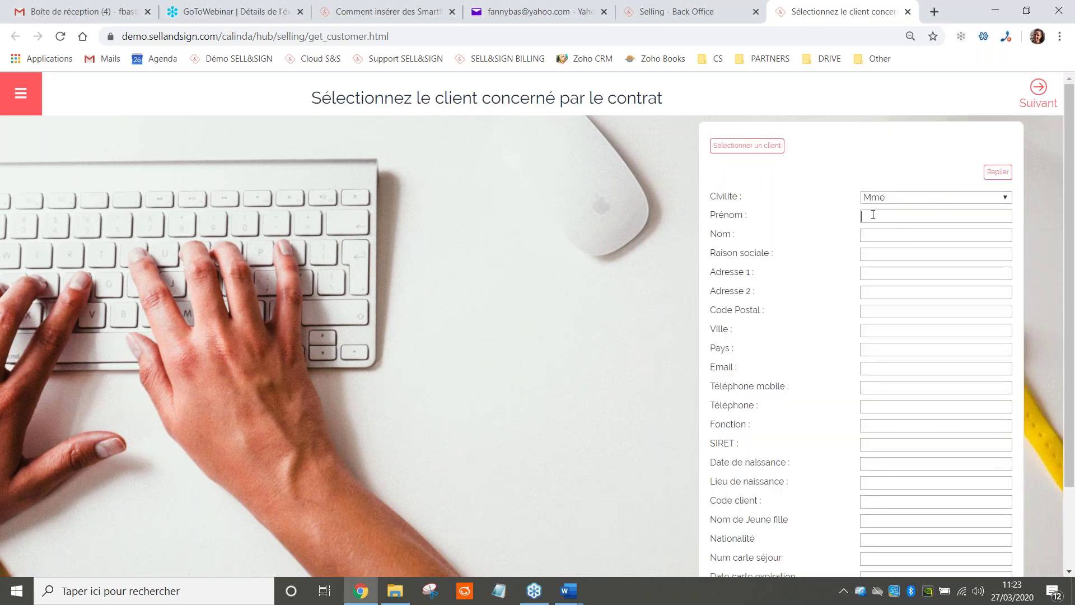
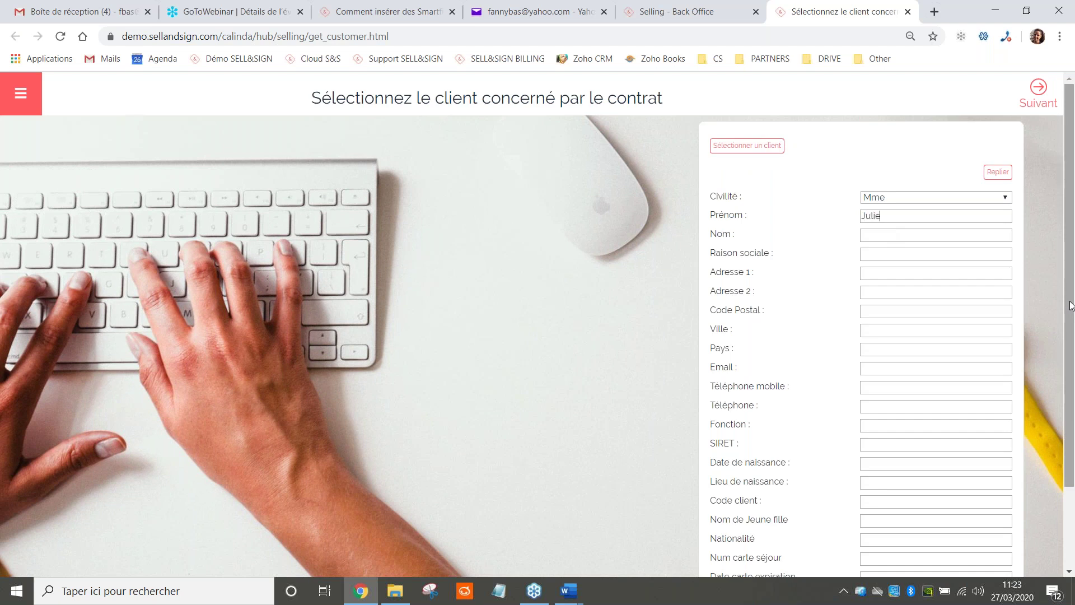
pyautogui.write('rue du solei')
pyautogui.write('l')
pyautogui.press('Tab')
pyautogui.press('Tab')
pyautogui.write('13007')
pyautogui.write('Ma')
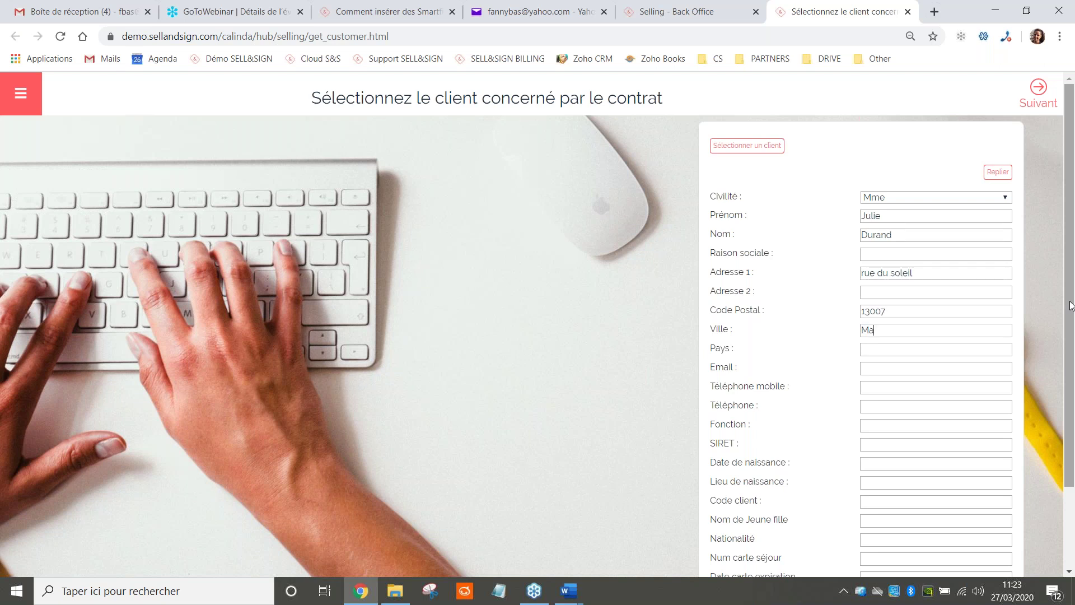
pyautogui.write('rseille')
pyautogui.press('Tab')
# Add the client's country, e-mail, mobile number, birth date and place, and job title 'Responsable Partenaires'
pyautogui.write('FRANCE')
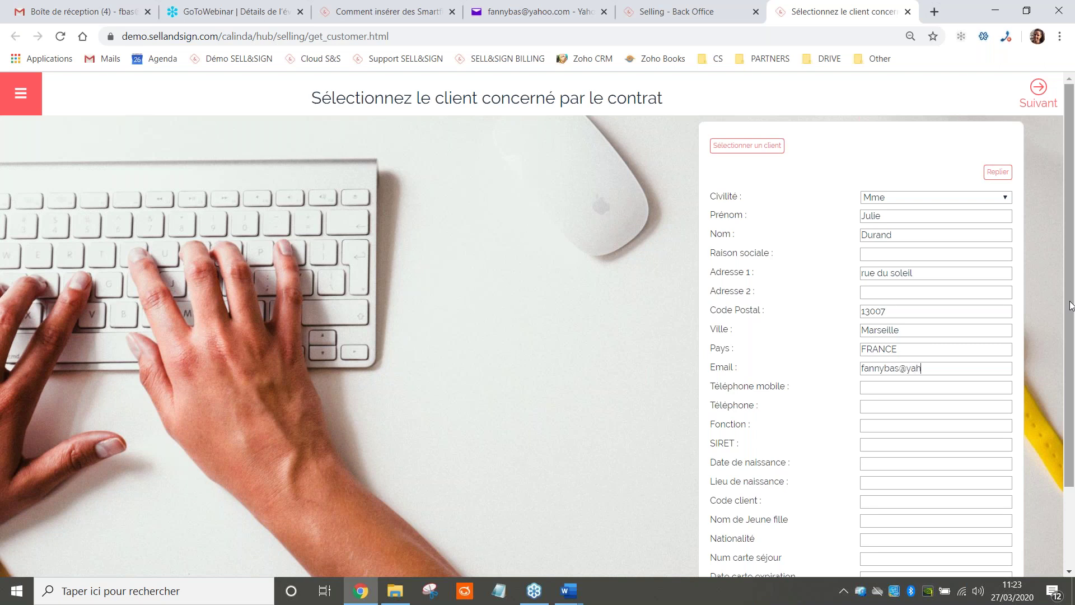
pyautogui.press('Tab')
pyautogui.click(879, 467)
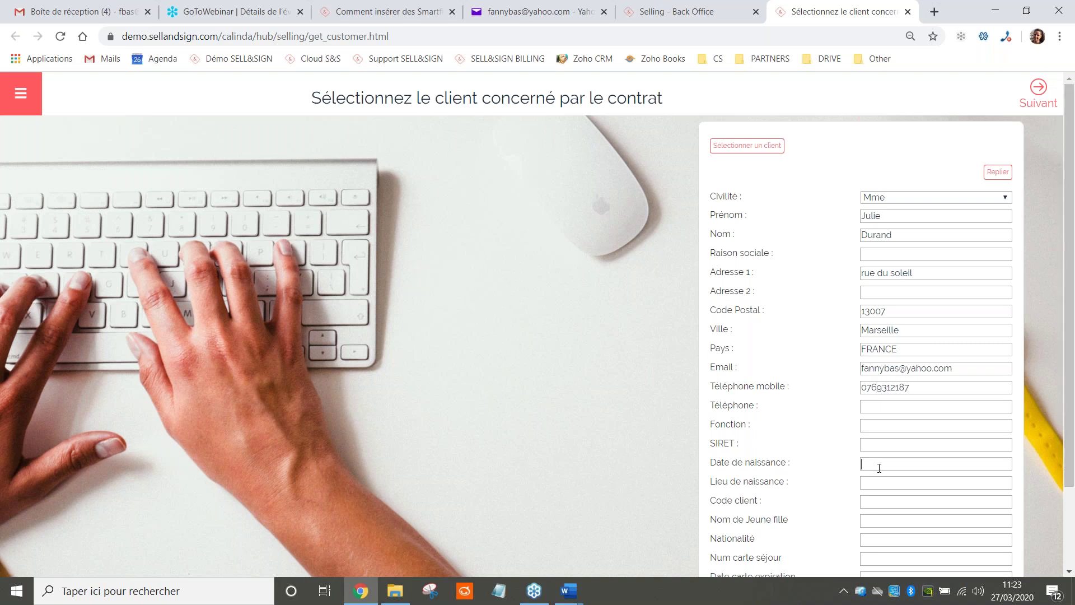
pyautogui.write('20')
pyautogui.write('/02/')
pyautogui.write('1991')
pyautogui.write('Lyon')
pyautogui.write('Responsable')
pyautogui.write(' Partena')
pyautogui.write('ire')
pyautogui.write('s')
# Continue and assign the client to the Alliance perimeter
pyautogui.click(1025, 101)
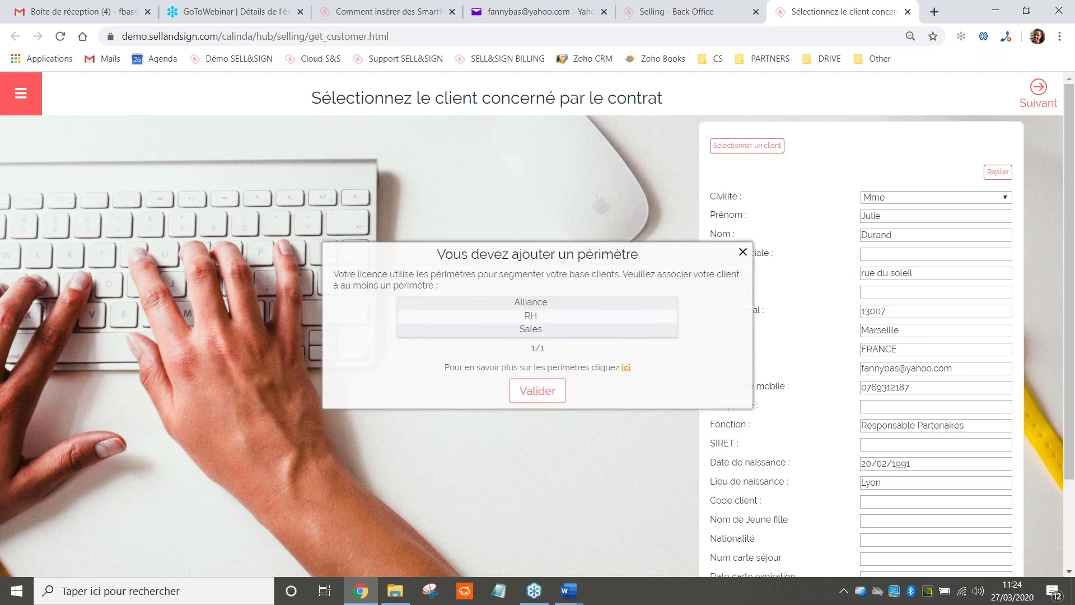
pyautogui.click(546, 305)
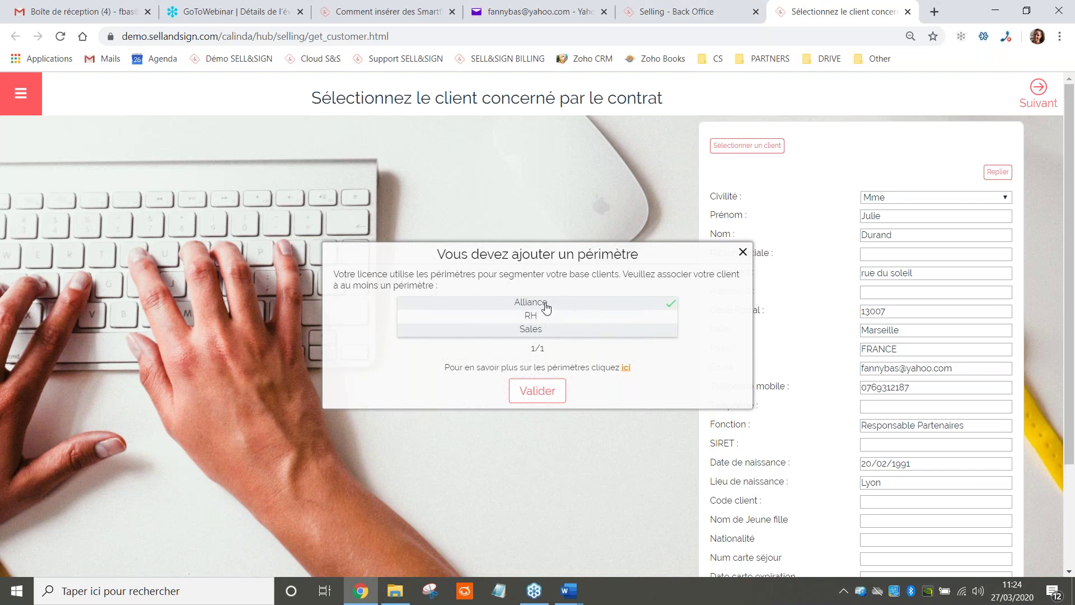
pyautogui.click(538, 391)
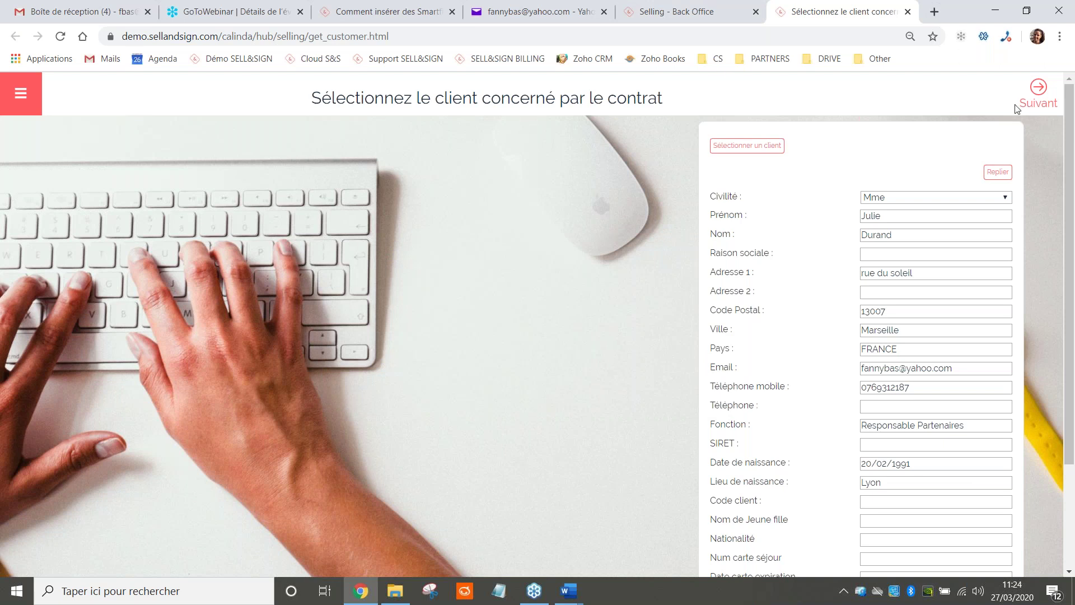
# Go past the client details and choose 'Faire signer un document PDF'
pyautogui.click(1034, 112)
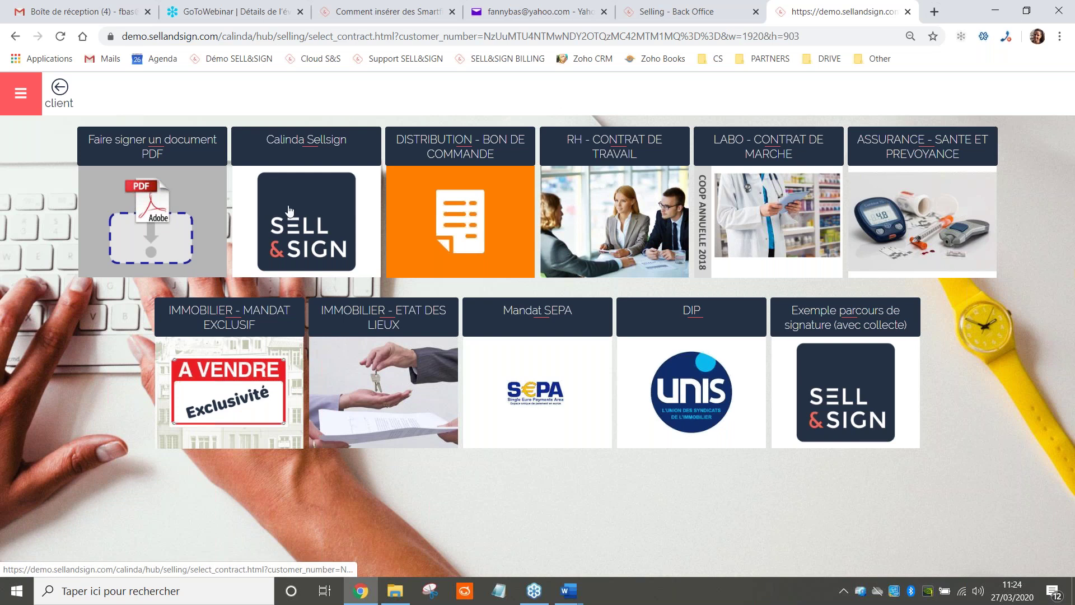
pyautogui.click(160, 226)
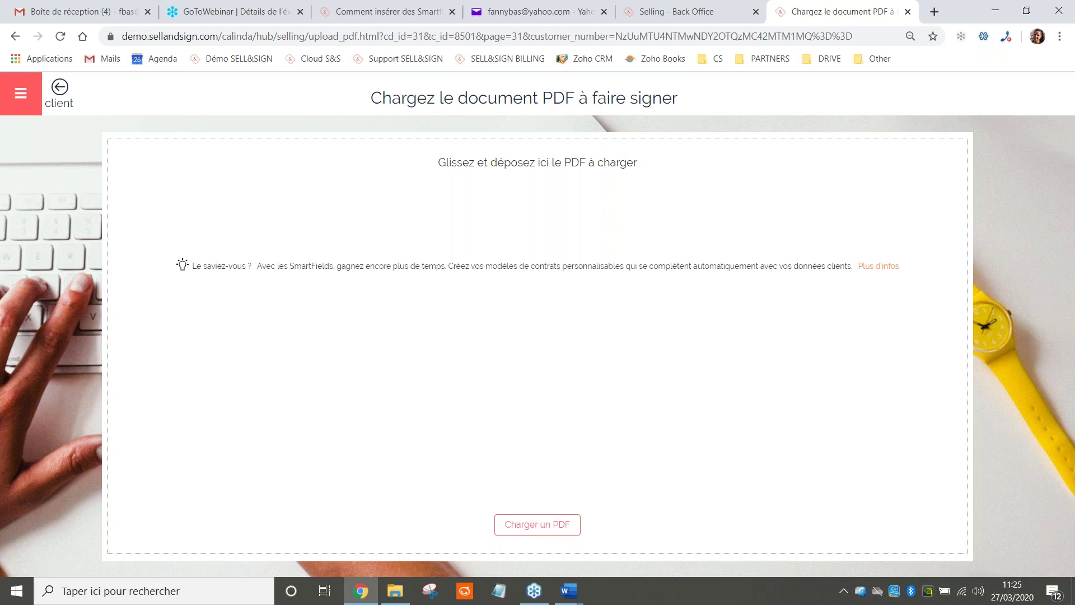
# Upload the Smart_CDI PDF from File Explorer by dragging it onto the drop area
pyautogui.click(408, 594)
pyautogui.moveTo(273, 293); pyautogui.dragTo(774, 375)
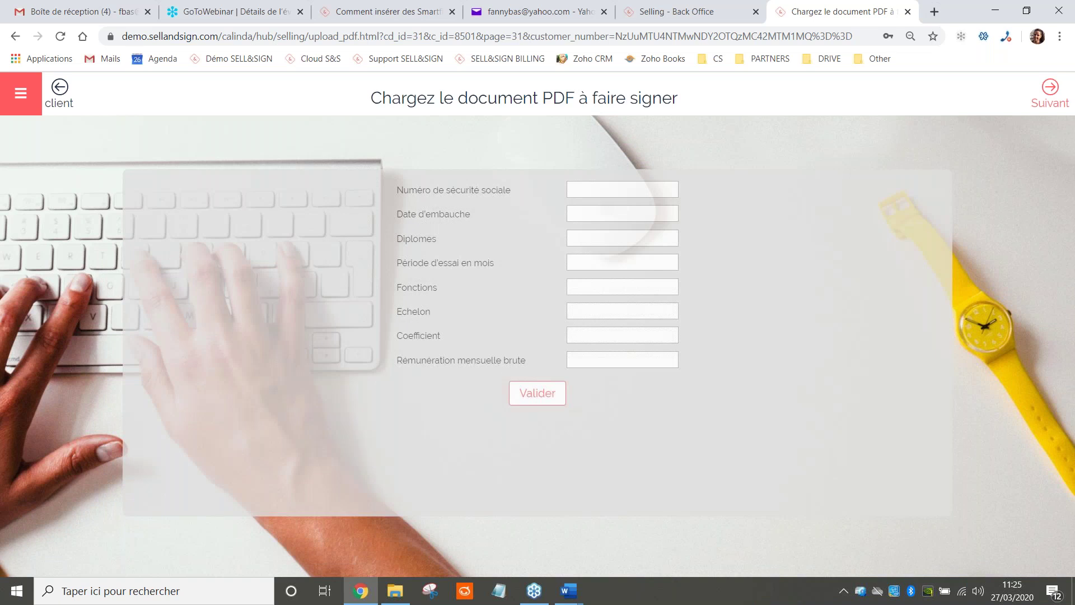
# Enter the employee's social security number and hire date 01/04/2020
pyautogui.click(596, 190)
pyautogui.click(633, 213)
pyautogui.write('01/04/2020')
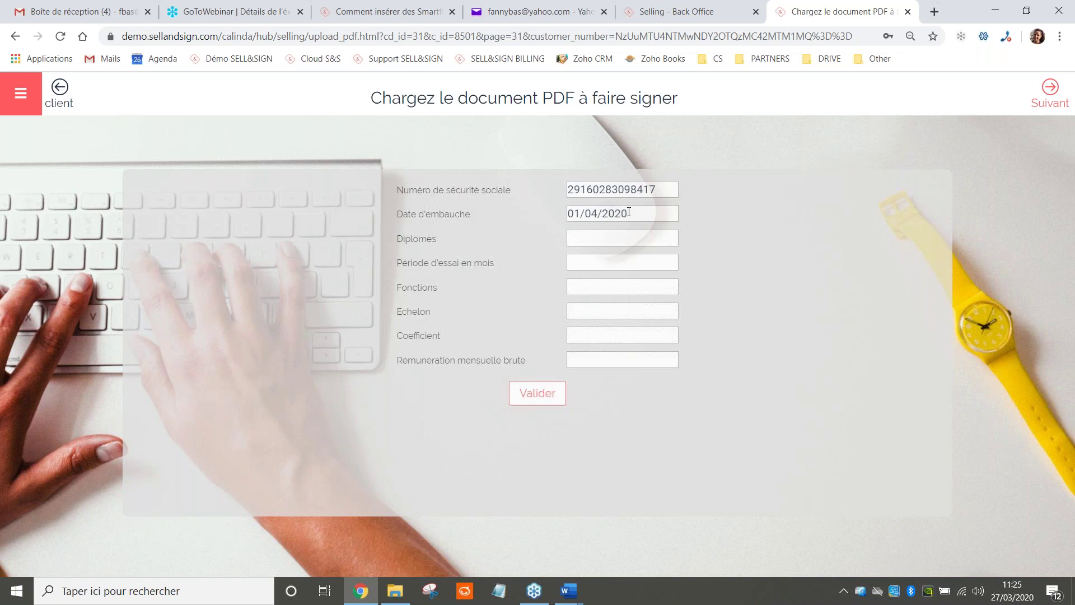
# Fill in diploma 'Master Commerce', 3-month trial period and function 'Responsable des partenariats'
pyautogui.click(598, 242)
pyautogui.write('MA')
pyautogui.press('BackSpace')
pyautogui.write('aster Come')
pyautogui.press('BackSpace')
pyautogui.write('merce')
pyautogui.write('3')
pyautogui.write('Responsabl')
pyautogui.write('e des a')
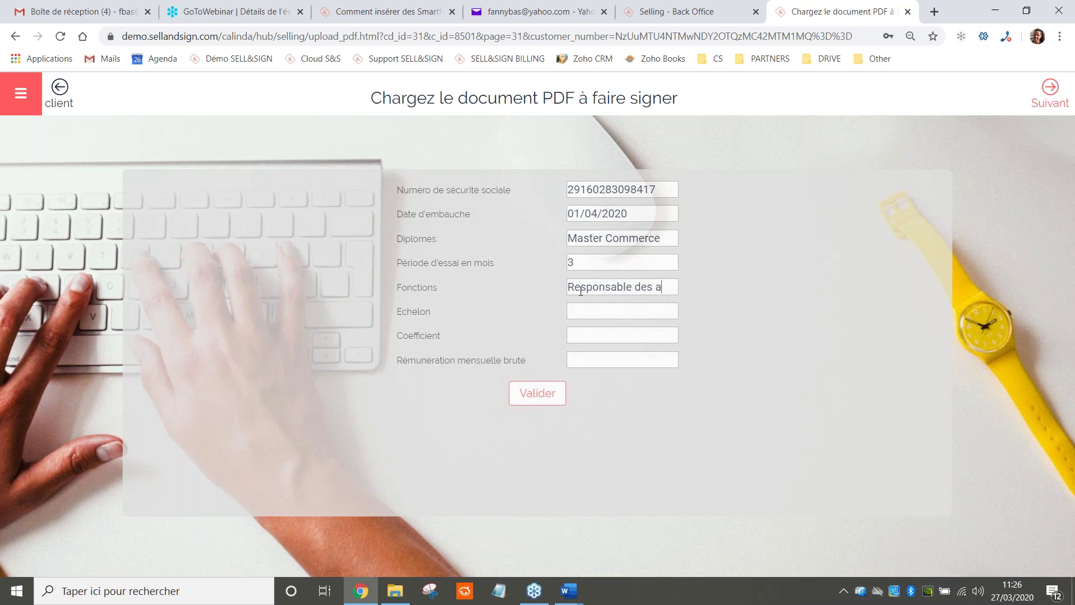
pyautogui.press('BackSpace')
pyautogui.write('partenariats')
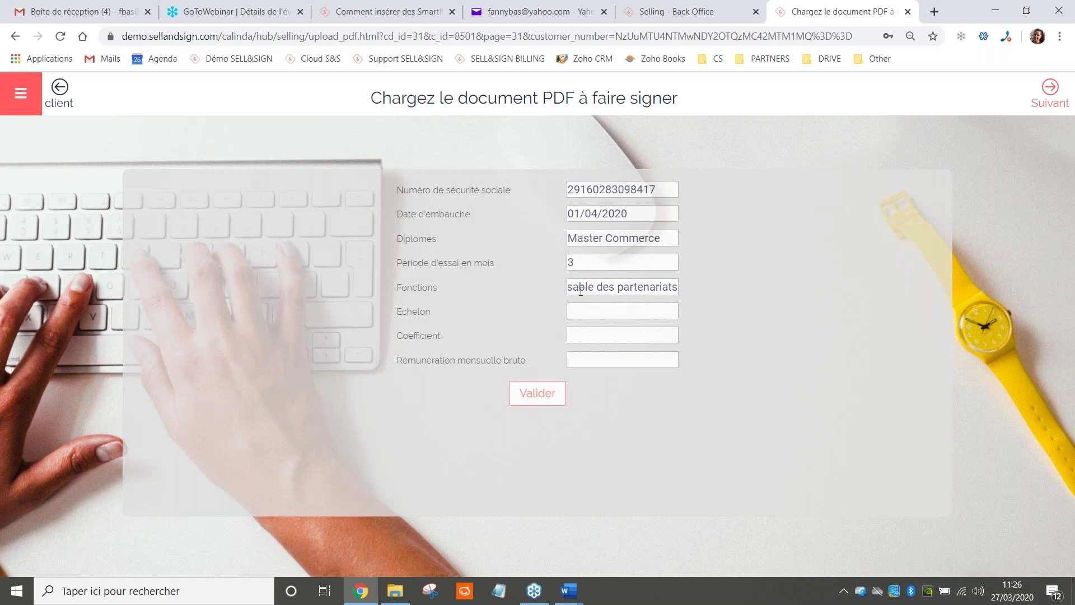
# Set echelon 450, coefficient 3.2 and gross pay 3000, then validate the fields
pyautogui.click(581, 308)
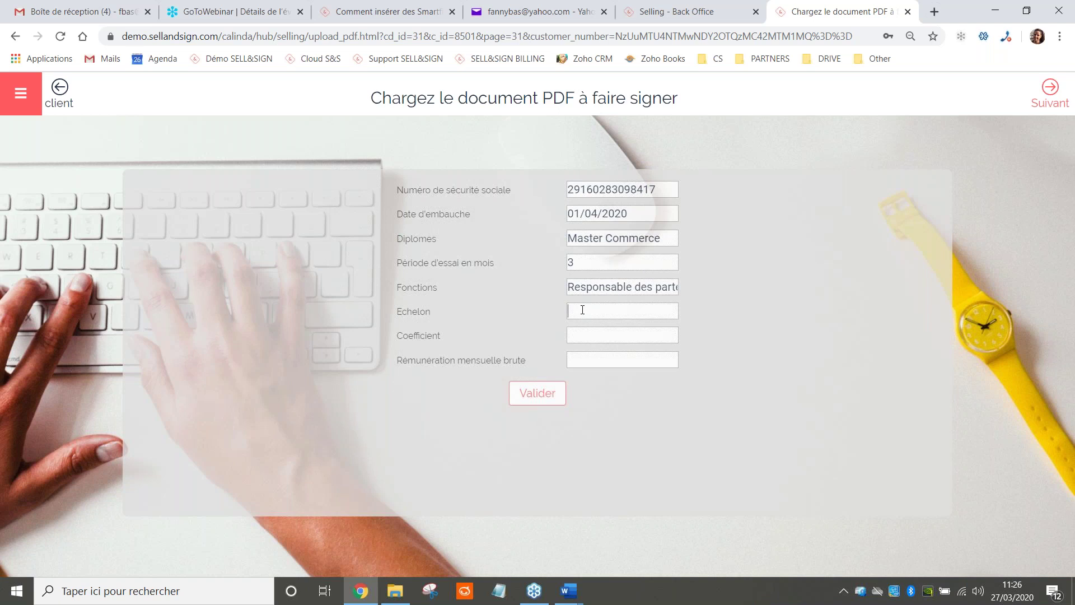
pyautogui.write('450')
pyautogui.press('Tab')
pyautogui.write('3.')
pyautogui.write('2')
pyautogui.write('3000')
pyautogui.click(530, 396)
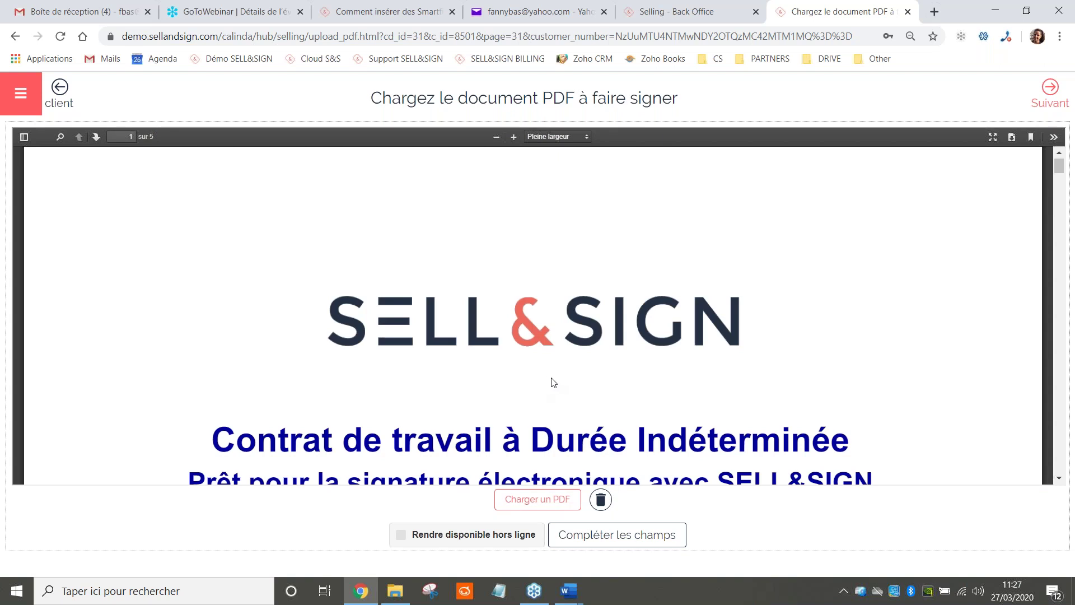
# Zoom the contract preview to 180 % and check the company name SELL&SIGN DEMO
pyautogui.click(496, 136)
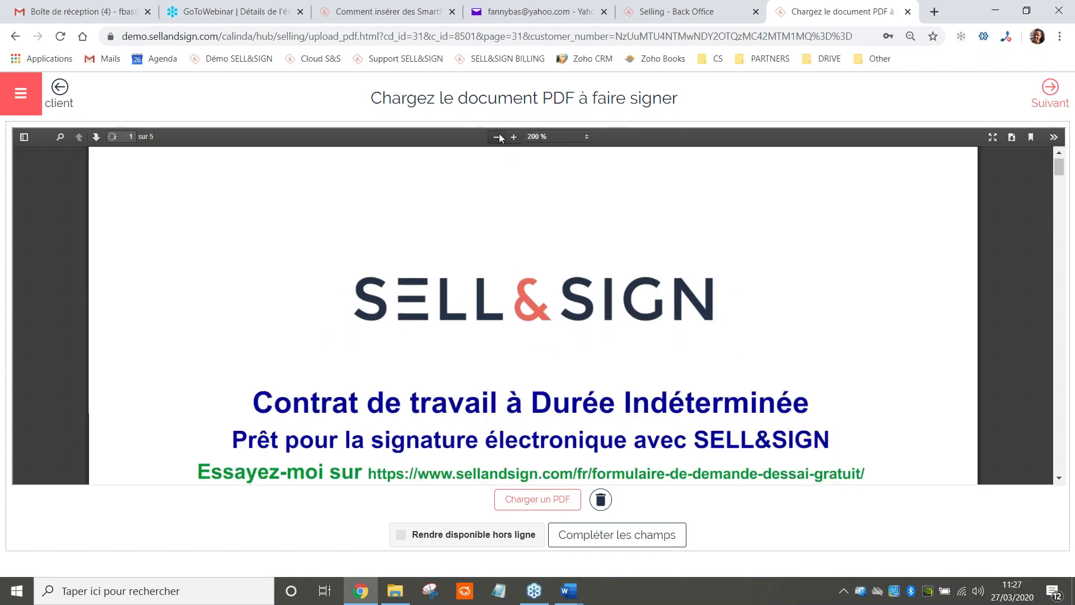
pyautogui.click(496, 137)
pyautogui.scroll(-3, 582, 300)
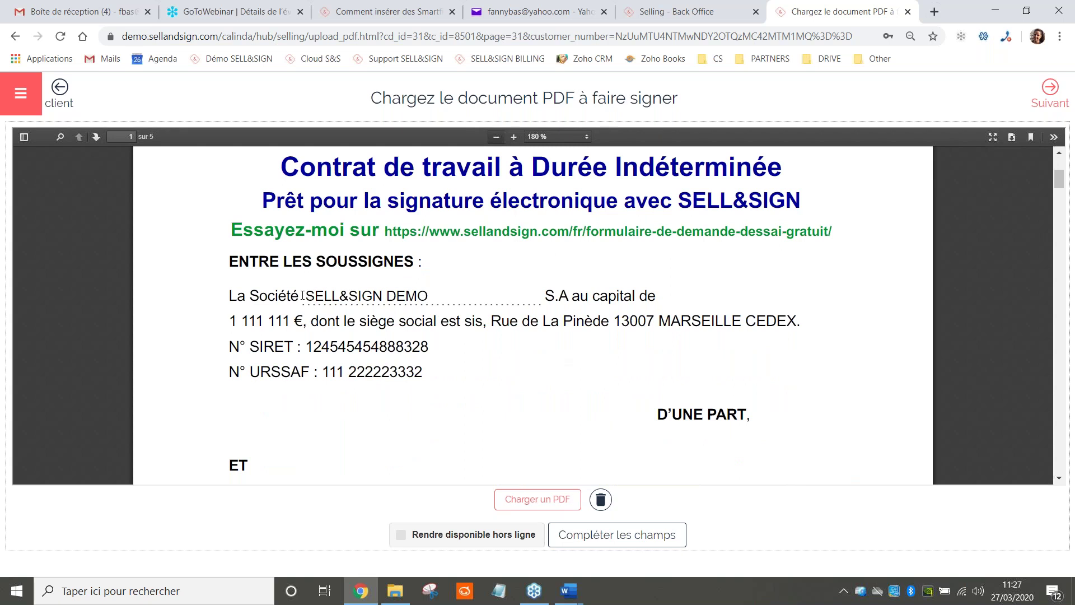
pyautogui.moveTo(308, 292); pyautogui.dragTo(435, 293)
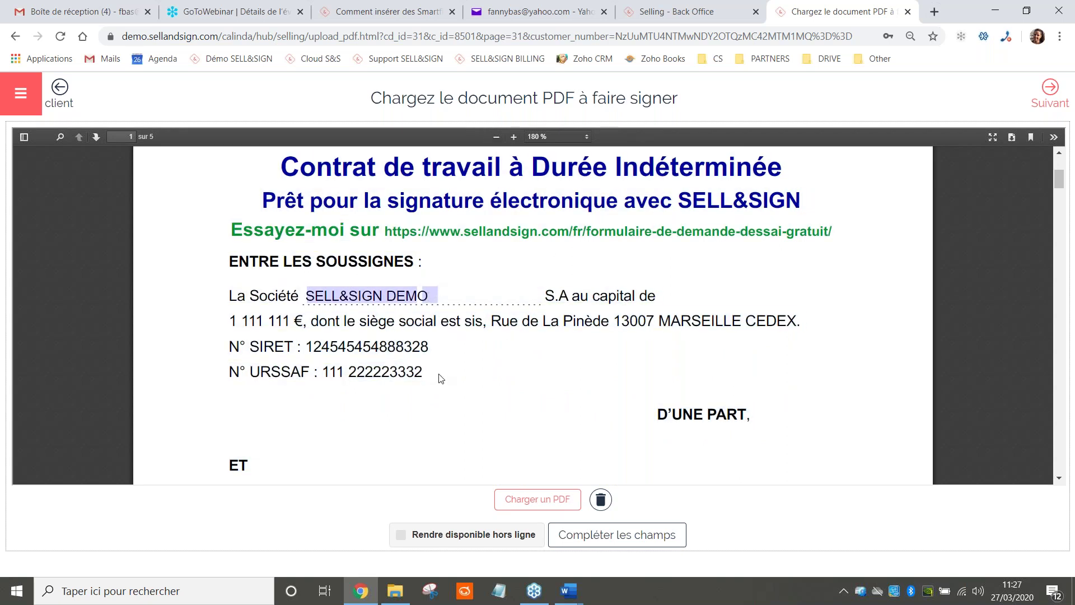
pyautogui.click(432, 372)
# Review the rest of the contract, then reopen the fields via 'Compléter les champs'
pyautogui.scroll(-1, 454, 318)
pyautogui.scroll(-4, 455, 318)
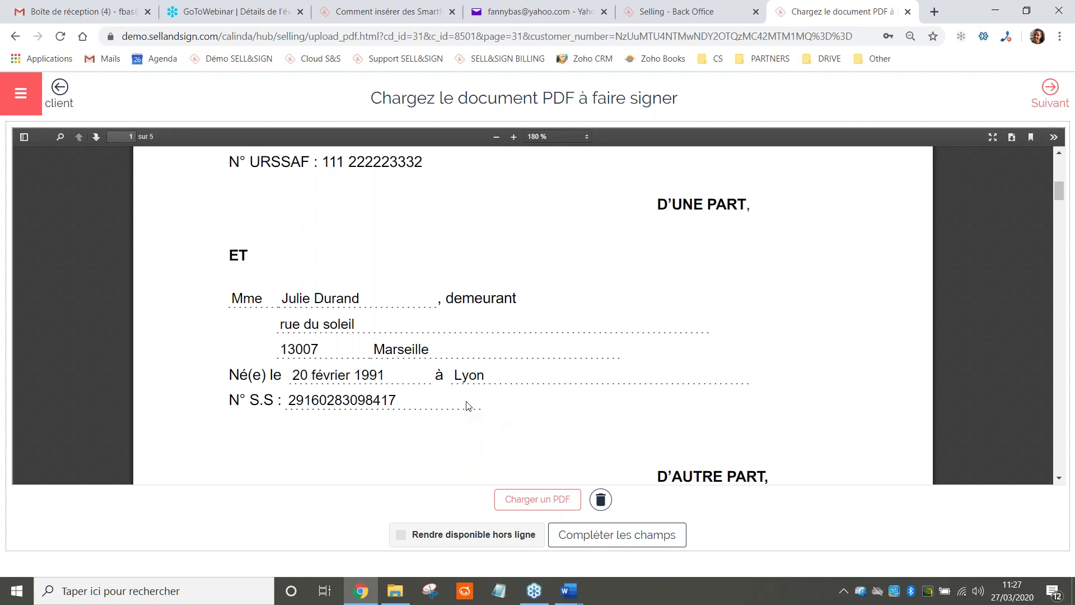
pyautogui.scroll(-1, 561, 366)
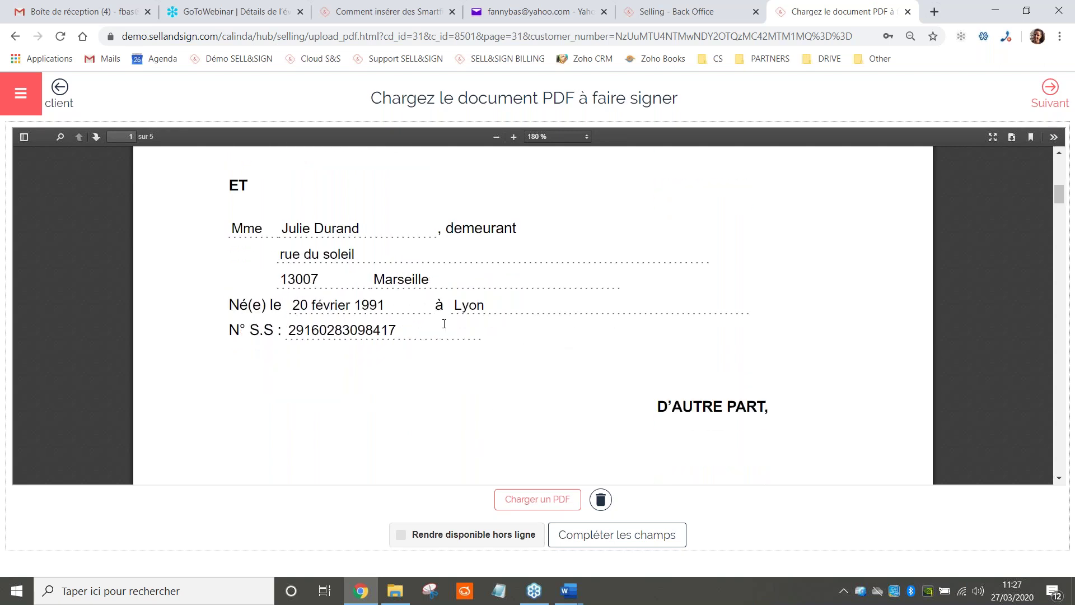
pyautogui.scroll(-4, 415, 309)
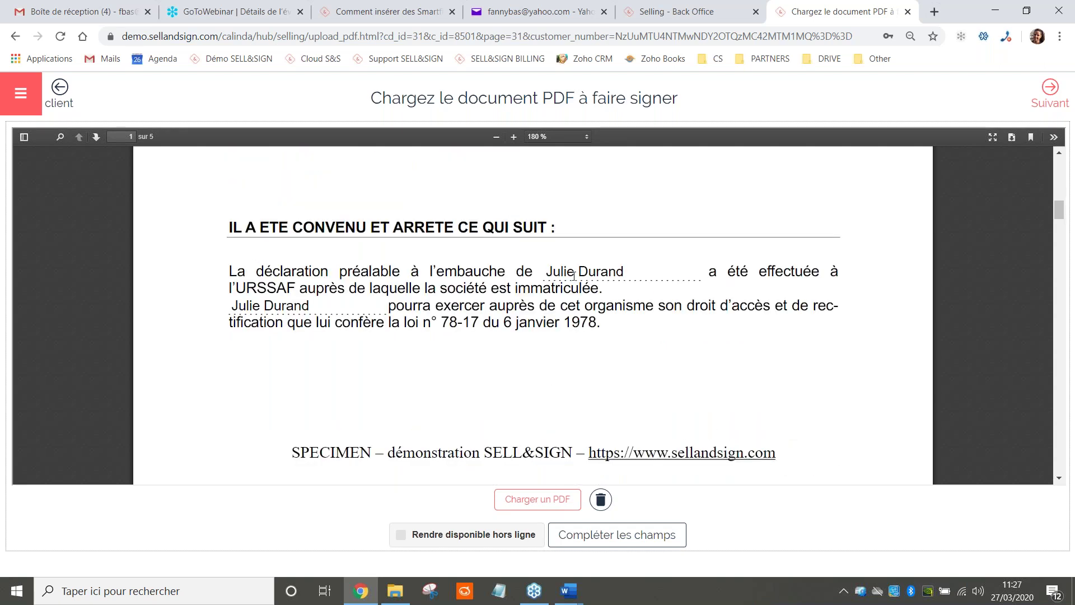
pyautogui.scroll(-2, 428, 281)
pyautogui.scroll(2, 561, 272)
pyautogui.scroll(-6, 660, 269)
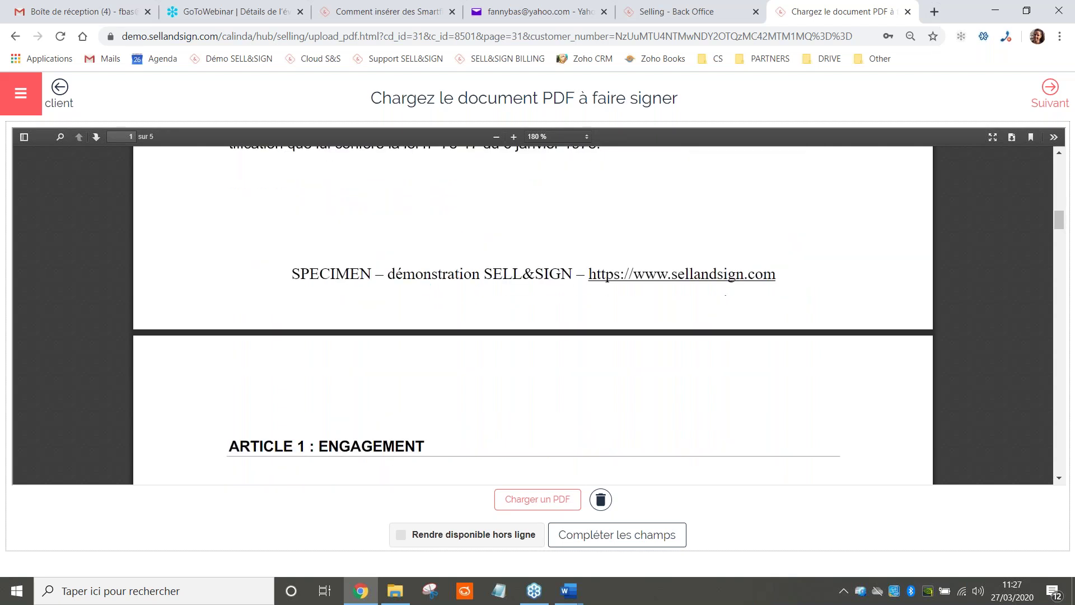
pyautogui.scroll(-1, 566, 291)
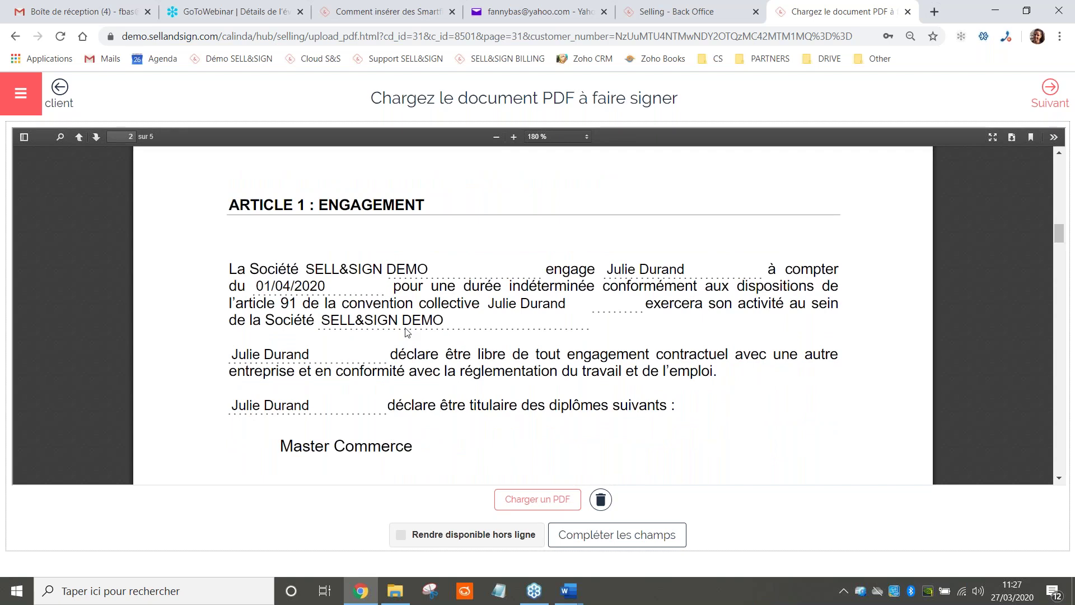
pyautogui.scroll(-2, 386, 302)
pyautogui.scroll(-4, 386, 303)
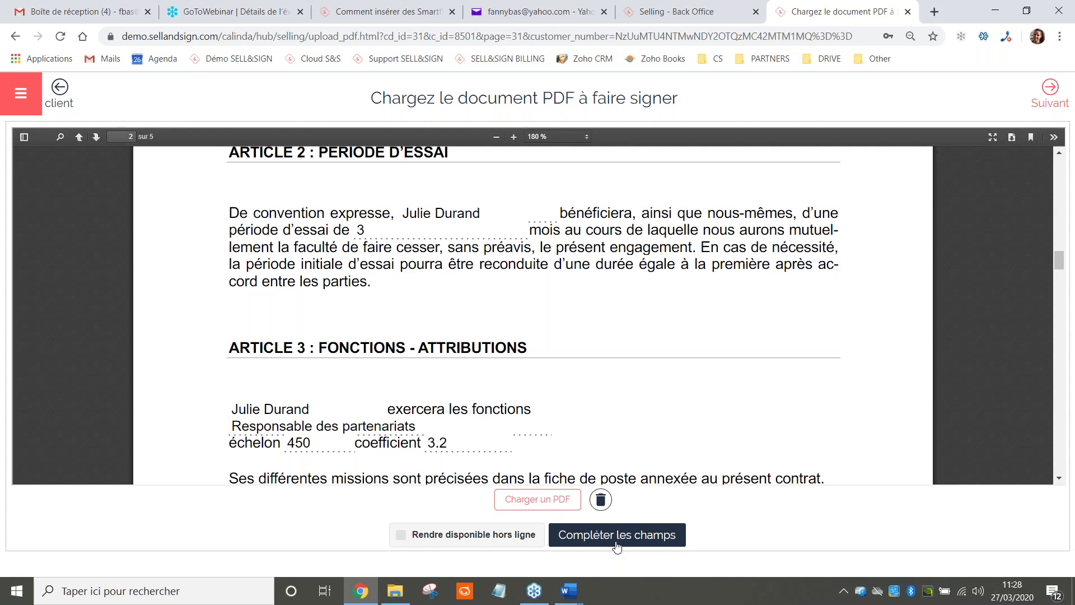
pyautogui.click(616, 537)
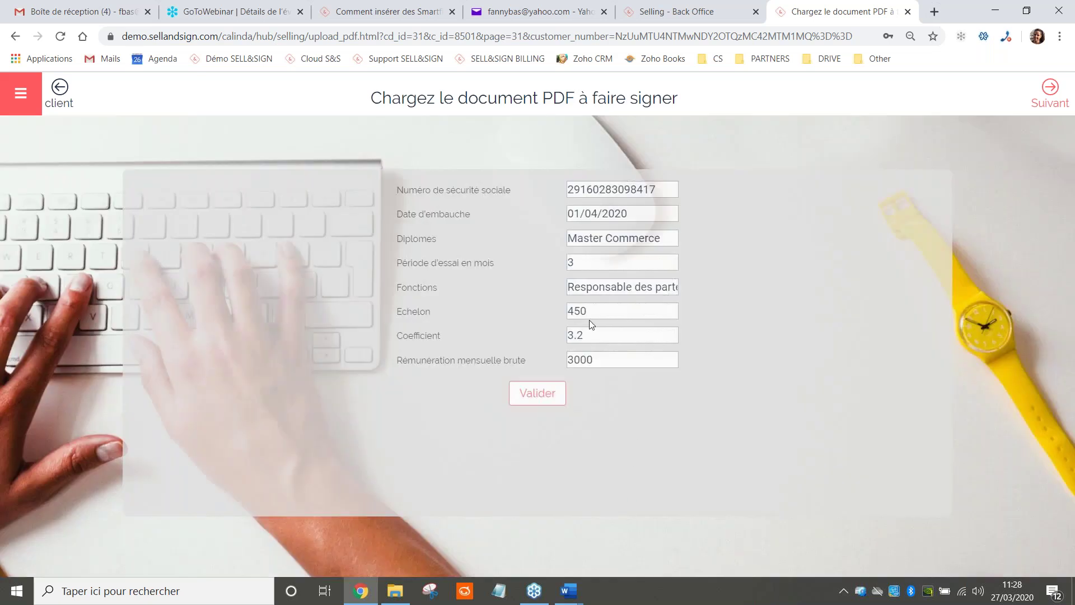
# Change Période d'essai en mois from 3 to 2 and validate
pyautogui.press('BackSpace')
pyautogui.write('2')
pyautogui.click(553, 399)
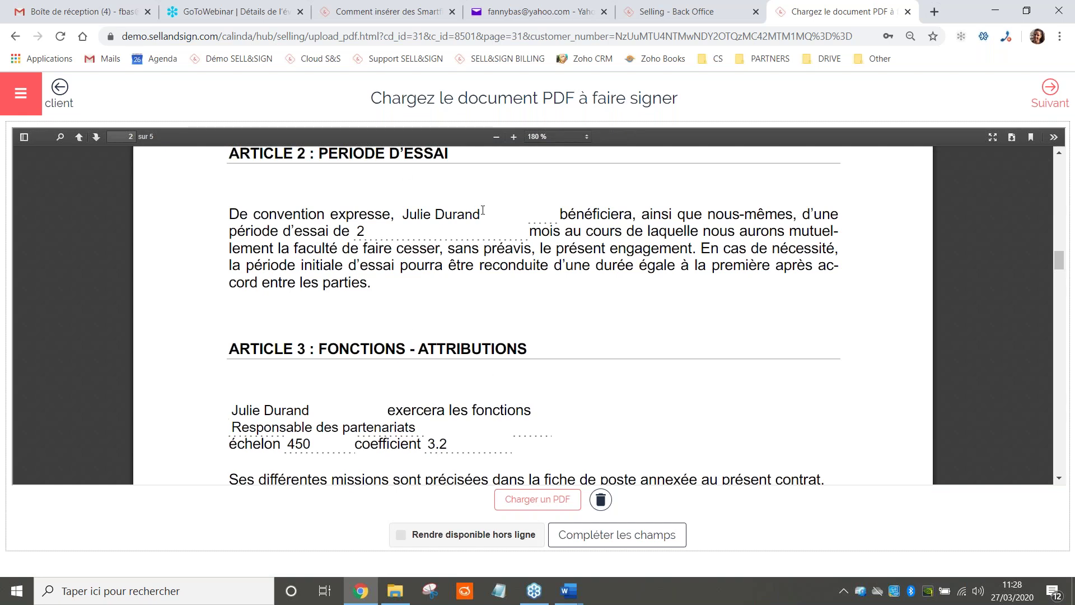
# Check the regenerated contract down to the signature page, then continue to the annexes step
pyautogui.scroll(-10, 482, 210)
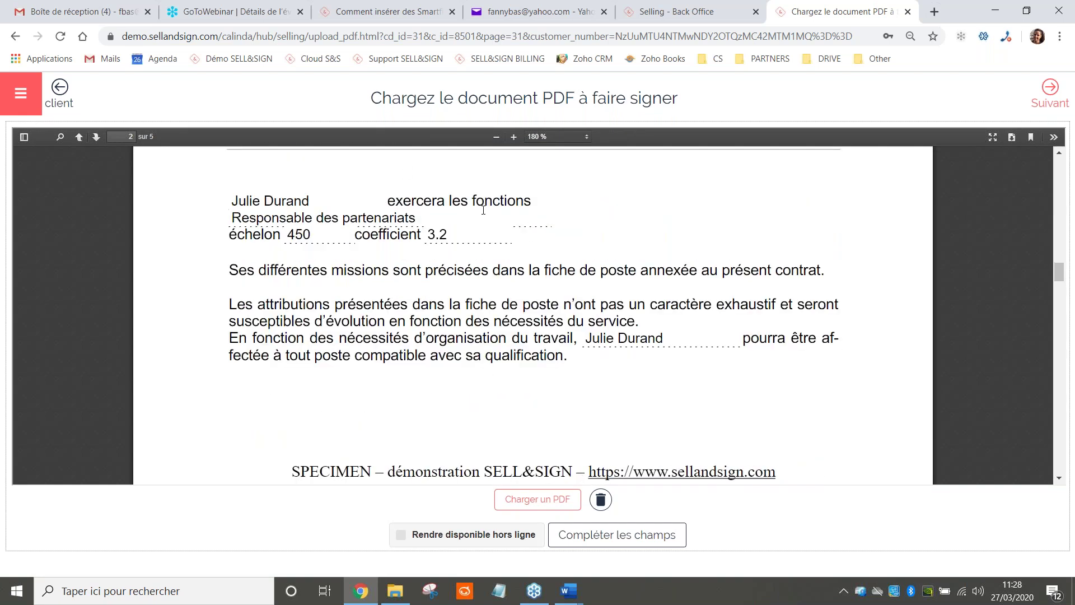
pyautogui.scroll(-3, 441, 249)
pyautogui.scroll(4, 442, 248)
pyautogui.scroll(-5, 441, 248)
pyautogui.scroll(-20, 442, 248)
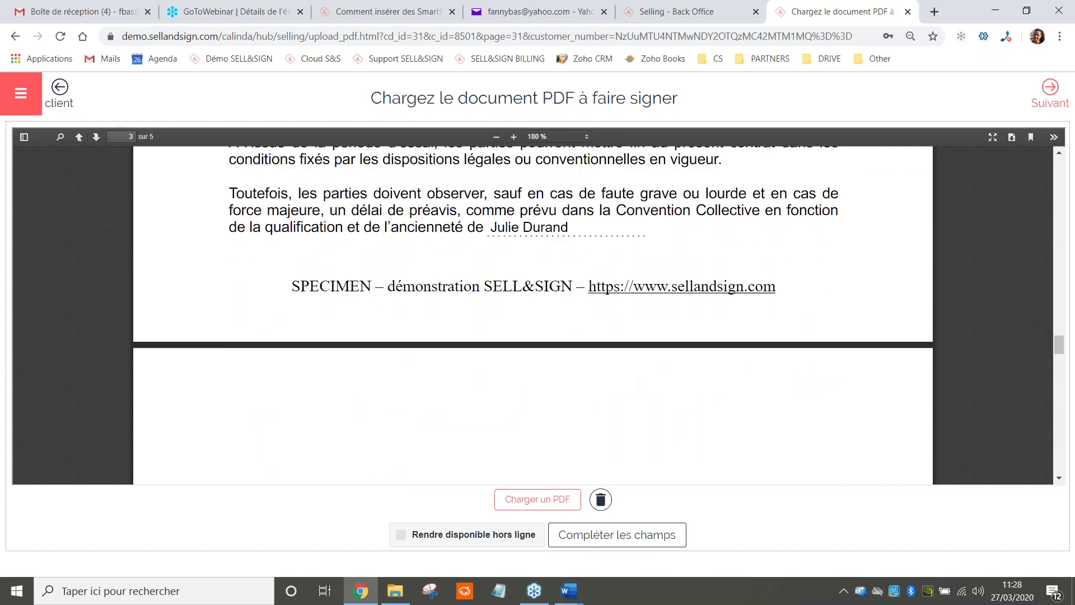
pyautogui.scroll(2, 300, 338)
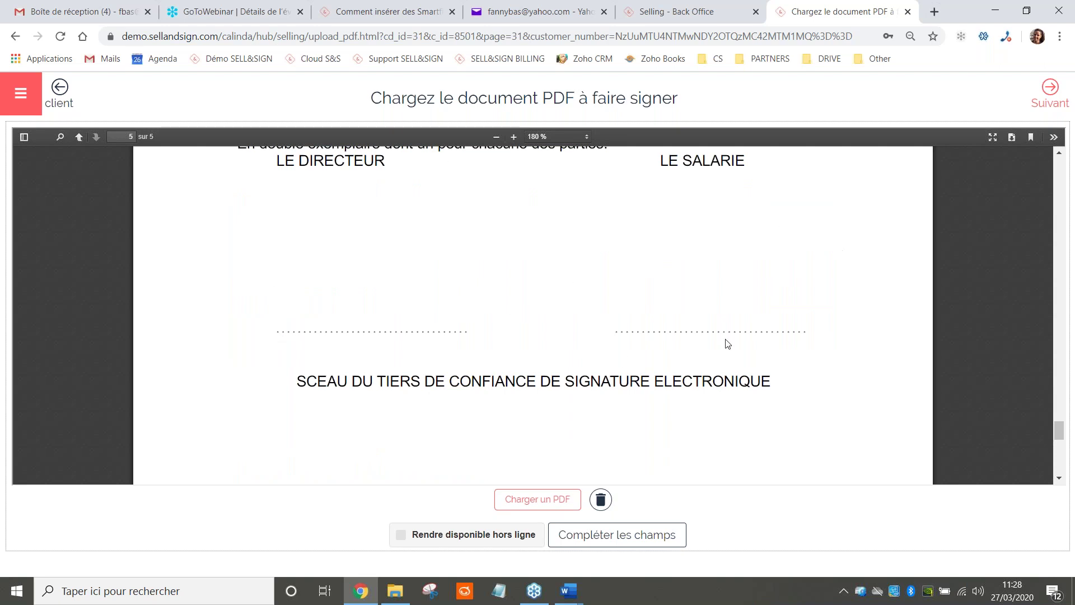
pyautogui.scroll(-1, 727, 343)
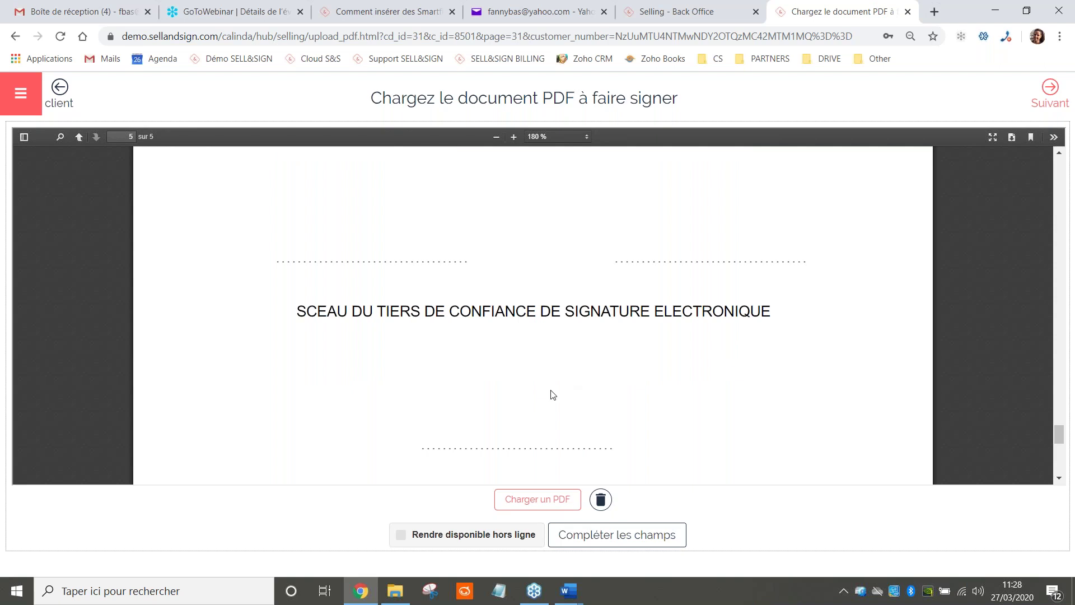
pyautogui.click(1039, 107)
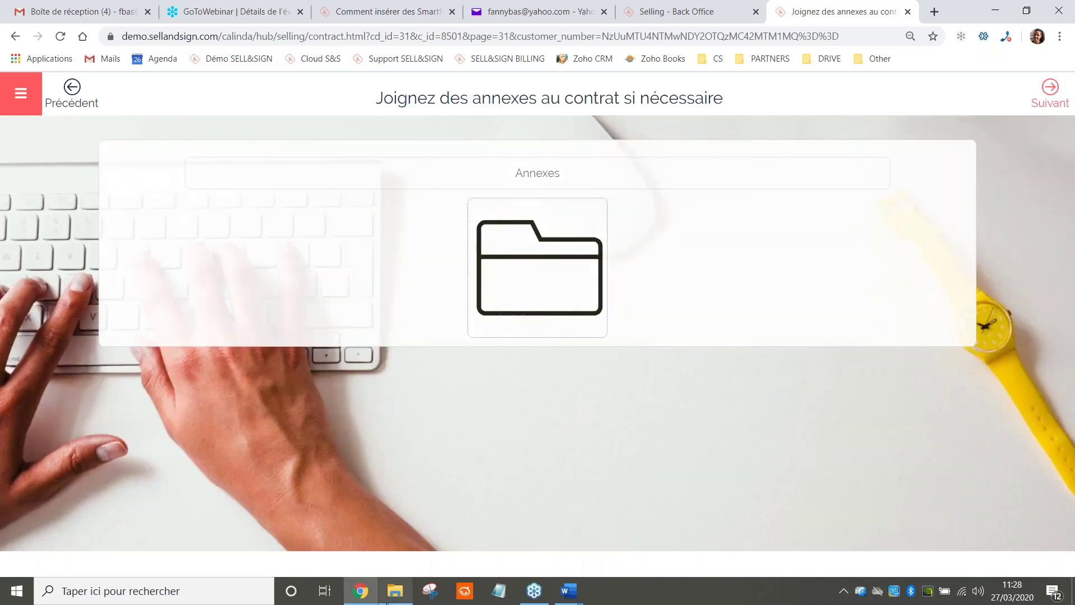
# Drag Specimen_CNI and Specimen_RIB from File Explorer into Annexes, then continue to signatories
pyautogui.click(393, 592)
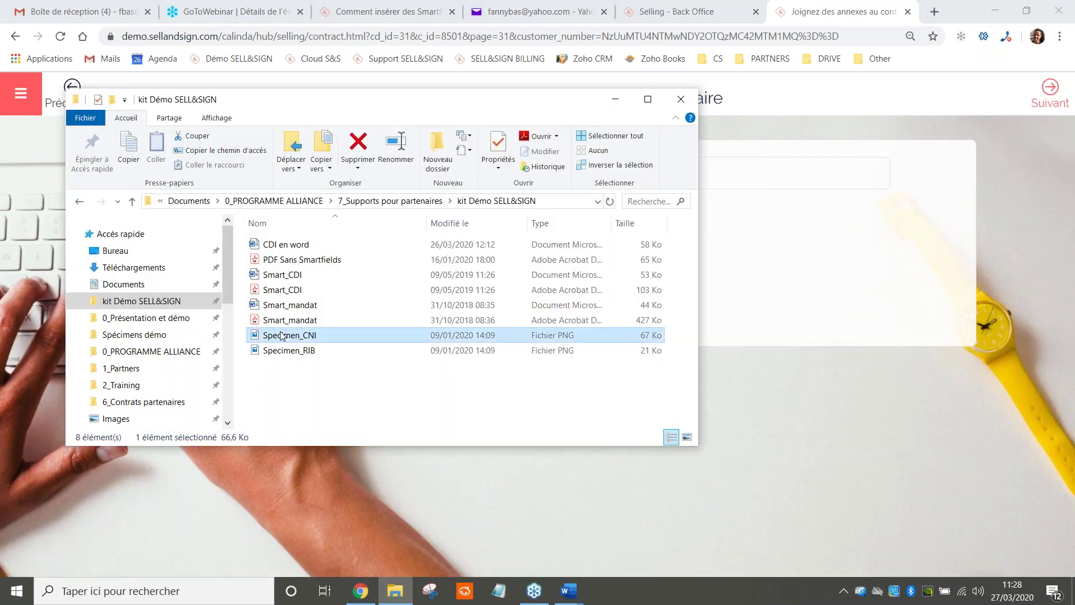
pyautogui.moveTo(700, 158); pyautogui.dragTo(574, 157)
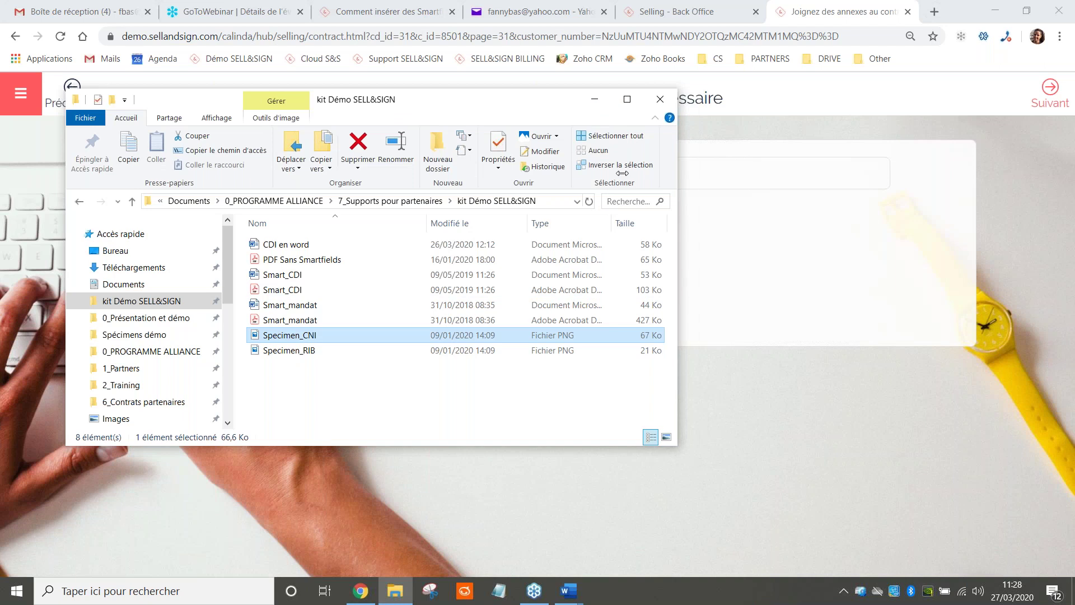
pyautogui.keyDown('shift'); pyautogui.click(290, 352); pyautogui.keyUp('shift')
pyautogui.moveTo(290, 352); pyautogui.dragTo(582, 263)
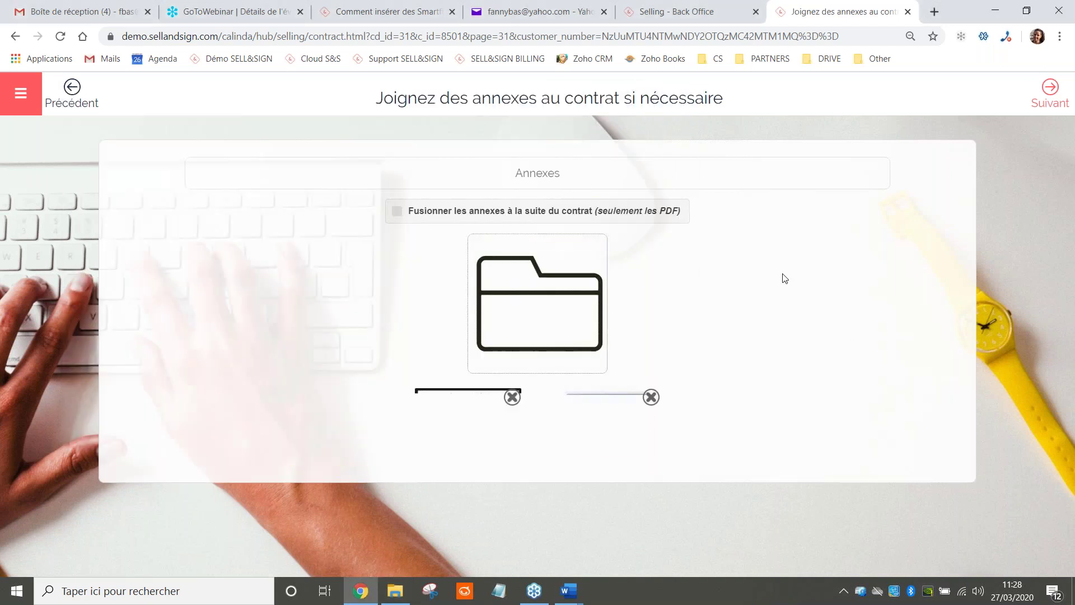
pyautogui.click(1039, 99)
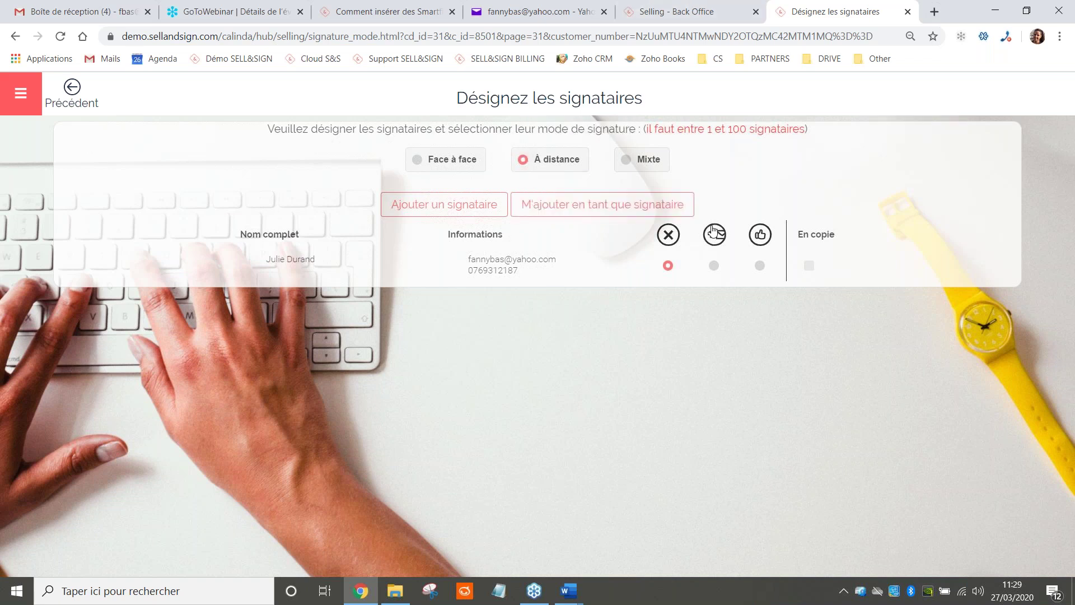
# Set the signer to remote e-mail signing and continue to the Signature page
pyautogui.click(710, 266)
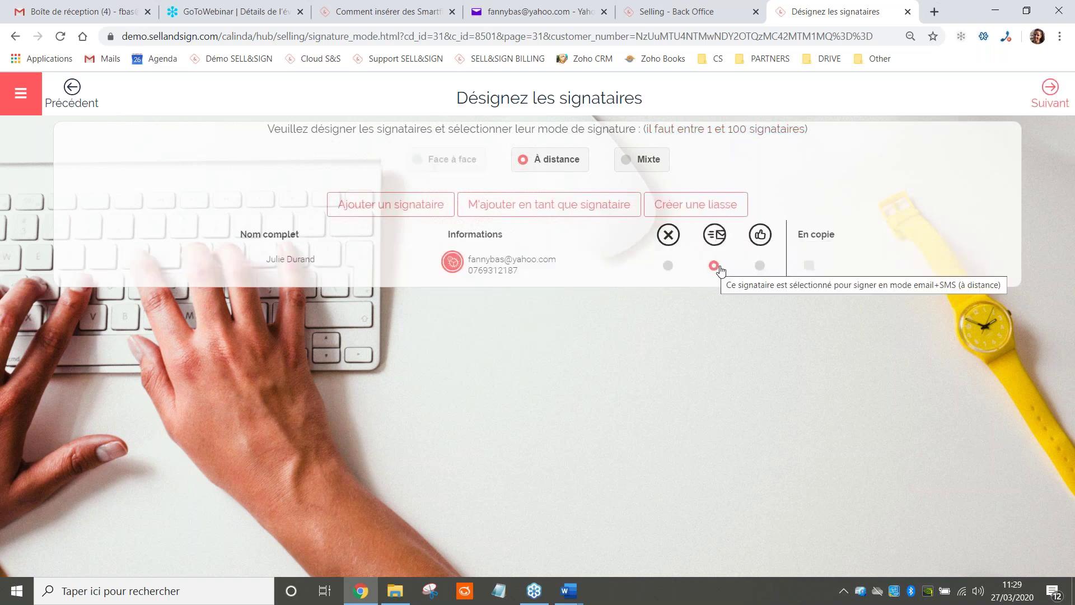
pyautogui.click(1035, 106)
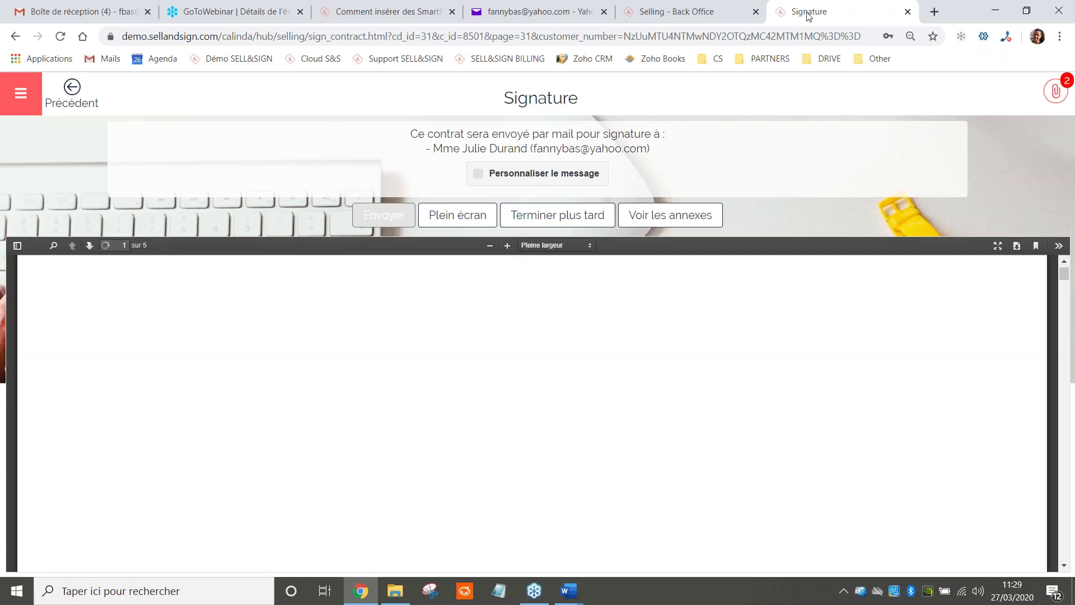
# Review the contract PDF and its annexes, then return to the sending page
pyautogui.click(537, 175)
pyautogui.click(536, 175)
pyautogui.scroll(-5, 630, 347)
pyautogui.scroll(-10, 632, 370)
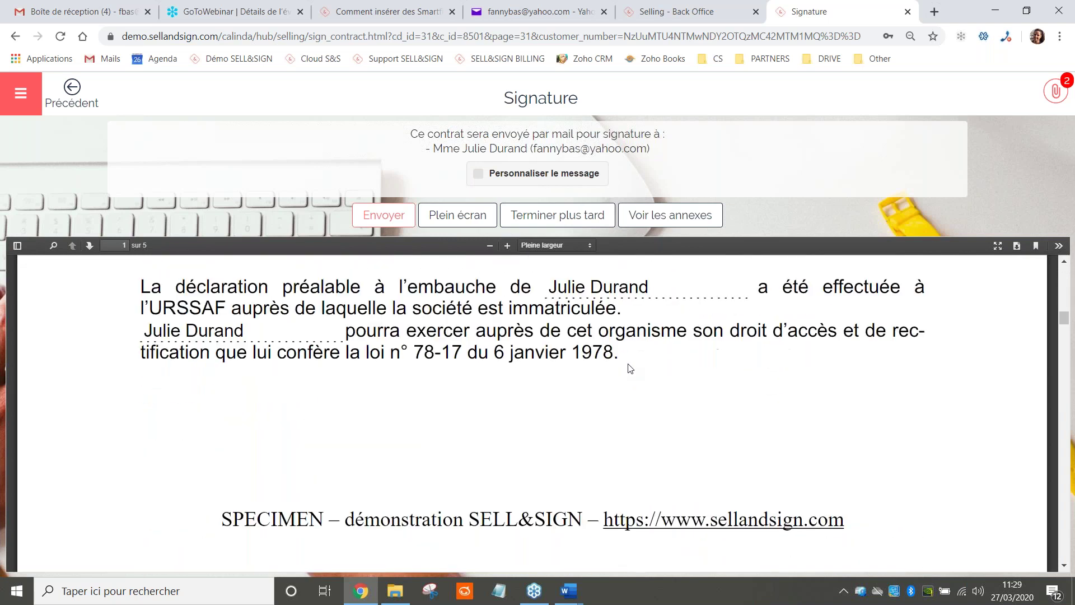
pyautogui.scroll(15, 627, 364)
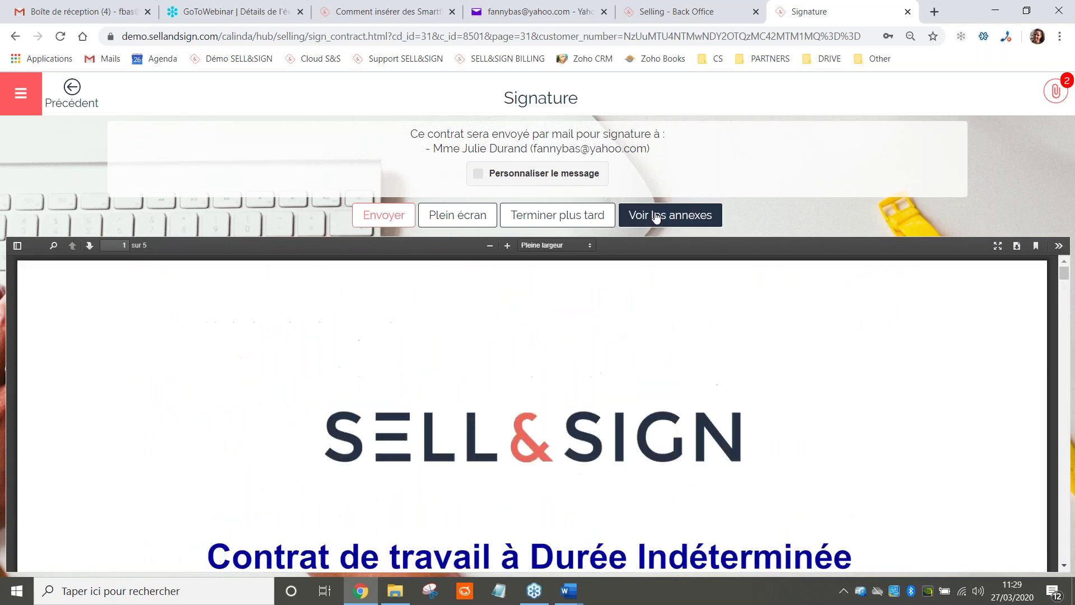
pyautogui.click(656, 218)
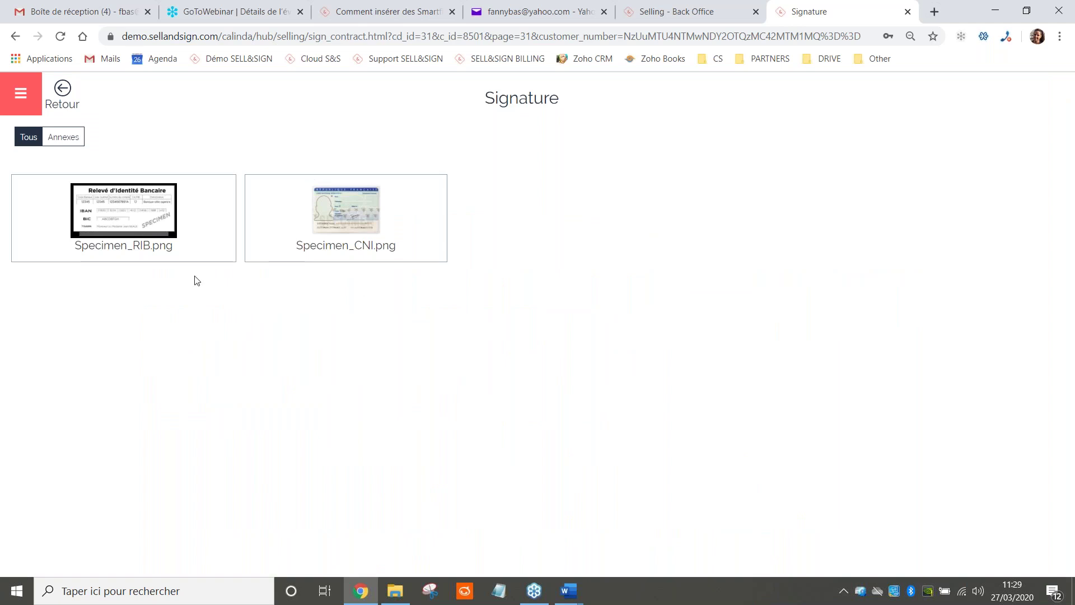
pyautogui.click(65, 104)
# Change the subject to 'votre CDI pour signature', add a warm welcoming closing line, and send
pyautogui.click(502, 178)
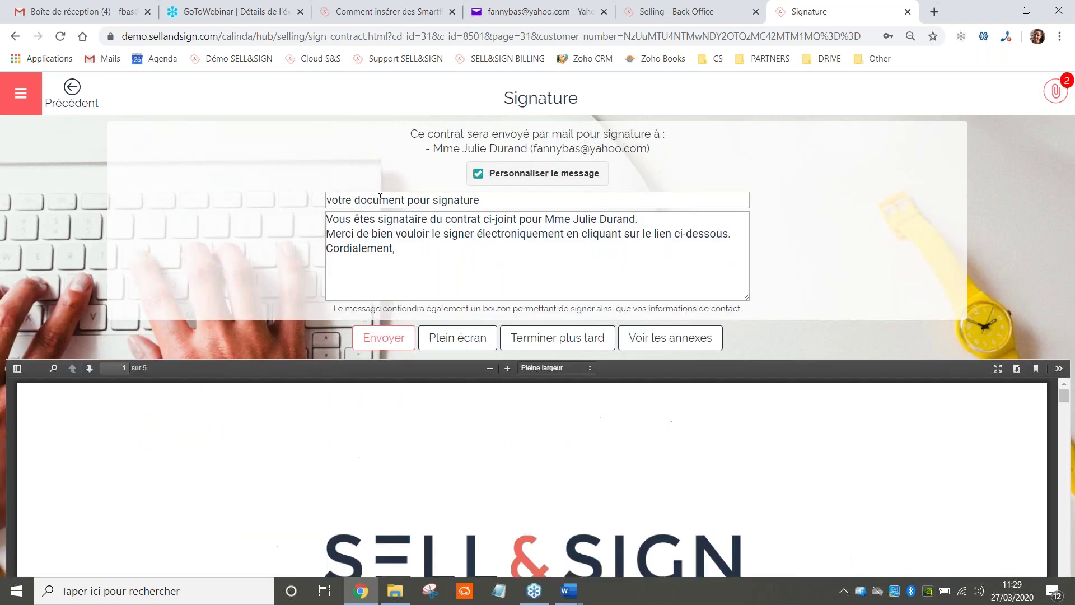
pyautogui.moveTo(407, 200); pyautogui.dragTo(355, 202)
pyautogui.write('CDI')
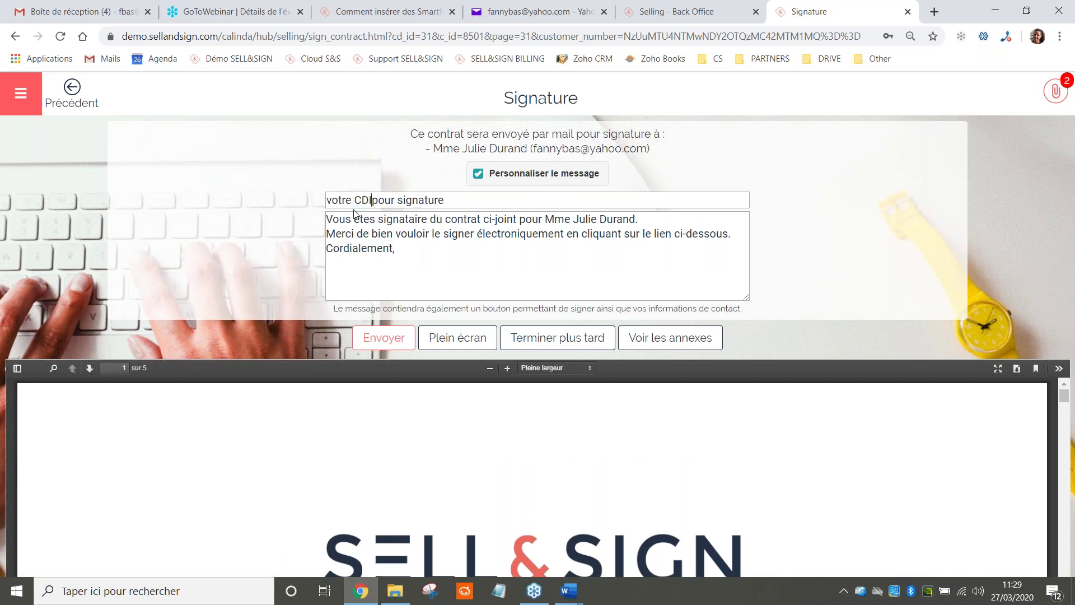
pyautogui.moveTo(409, 252); pyautogui.dragTo(302, 258)
pyautogui.press('BackSpace')
pyautogui.write('A treès')
pyautogui.press('BackSpace')
pyautogui.press('BackSpace')
pyautogui.press('BackSpace')
pyautogui.write('ès vite Julie ! Nous avons hâte de travailler avec vous !')
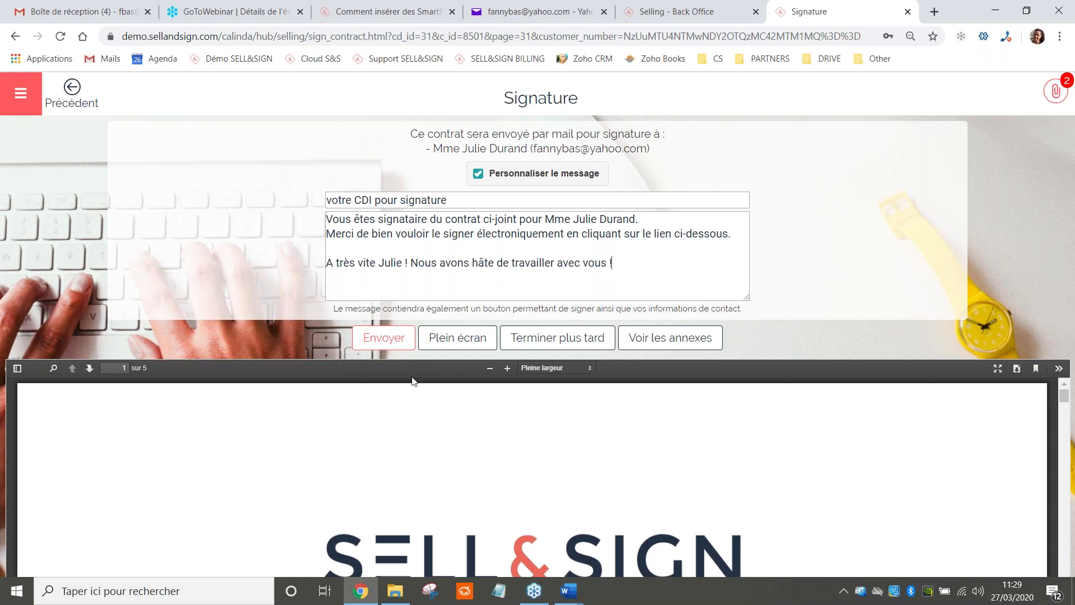
pyautogui.click(365, 347)
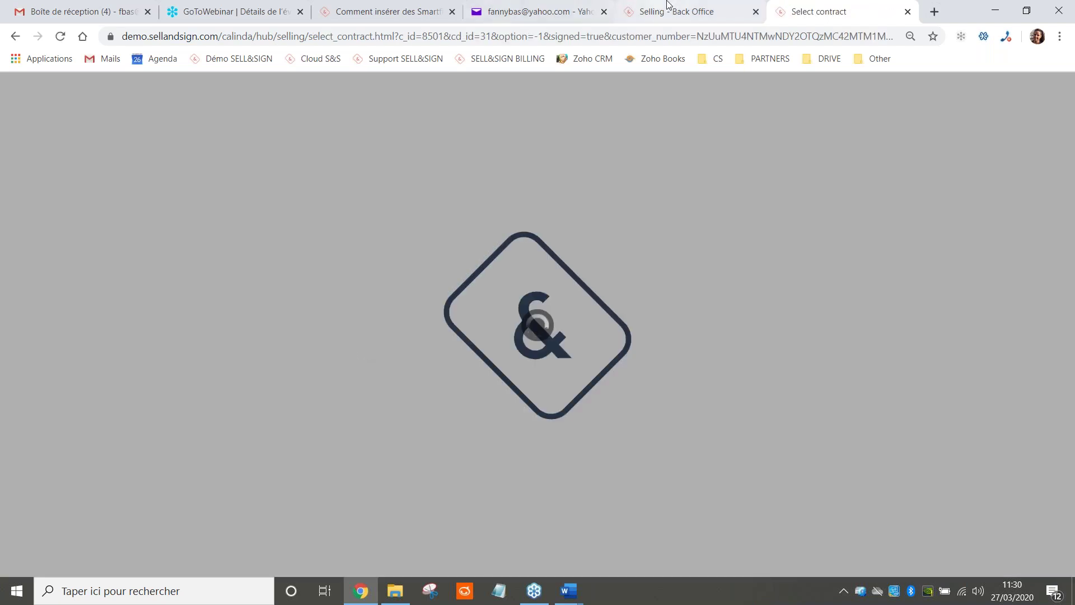
# Reload the back-office list and check the Smart_CDI.pdf contract's 8 option values
pyautogui.click(672, 11)
pyautogui.click(60, 37)
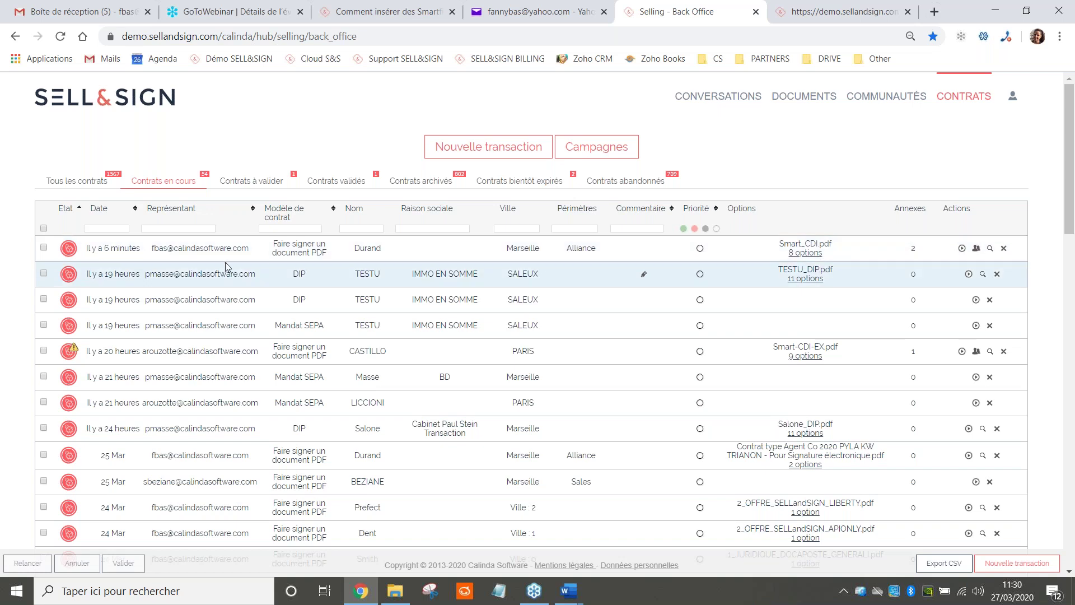
pyautogui.click(798, 254)
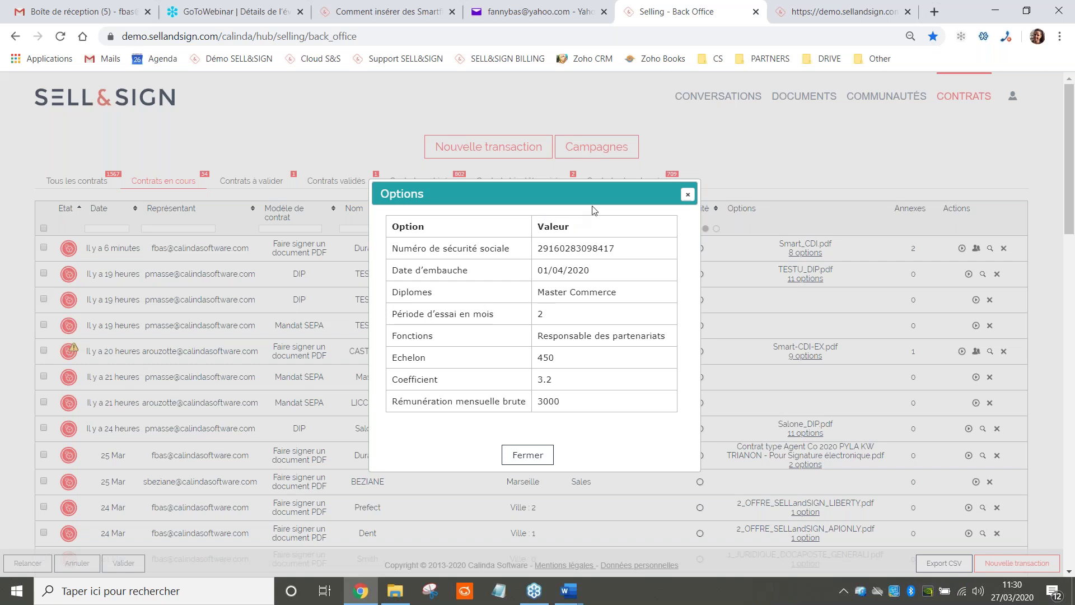
pyautogui.click(686, 196)
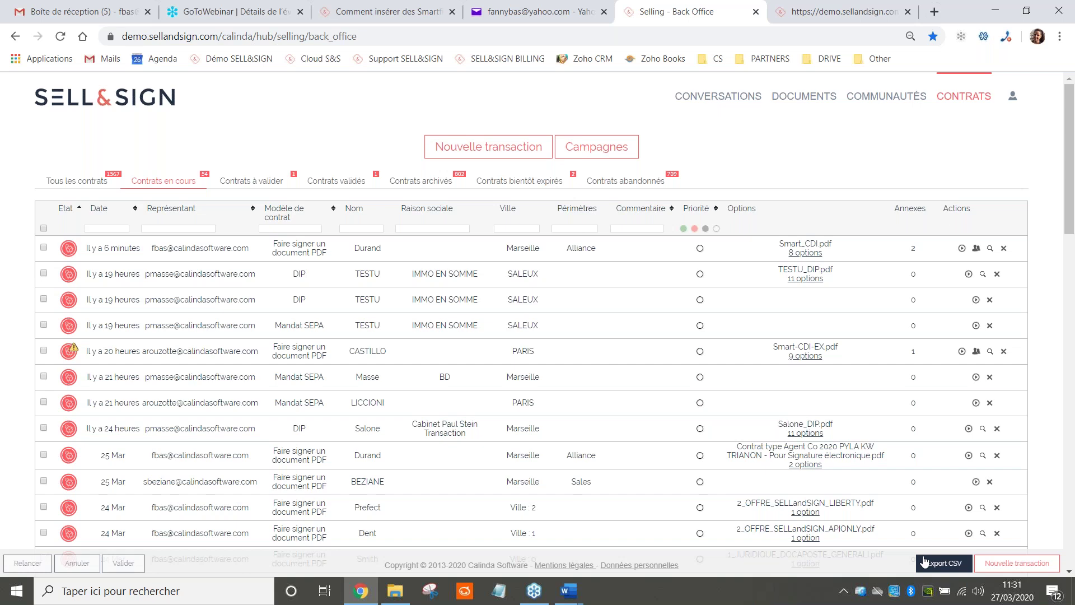
# Open the 'votre CDI pour signature' email and follow LIRE ET SIGNER LE DOCUMENT
pyautogui.click(476, 12)
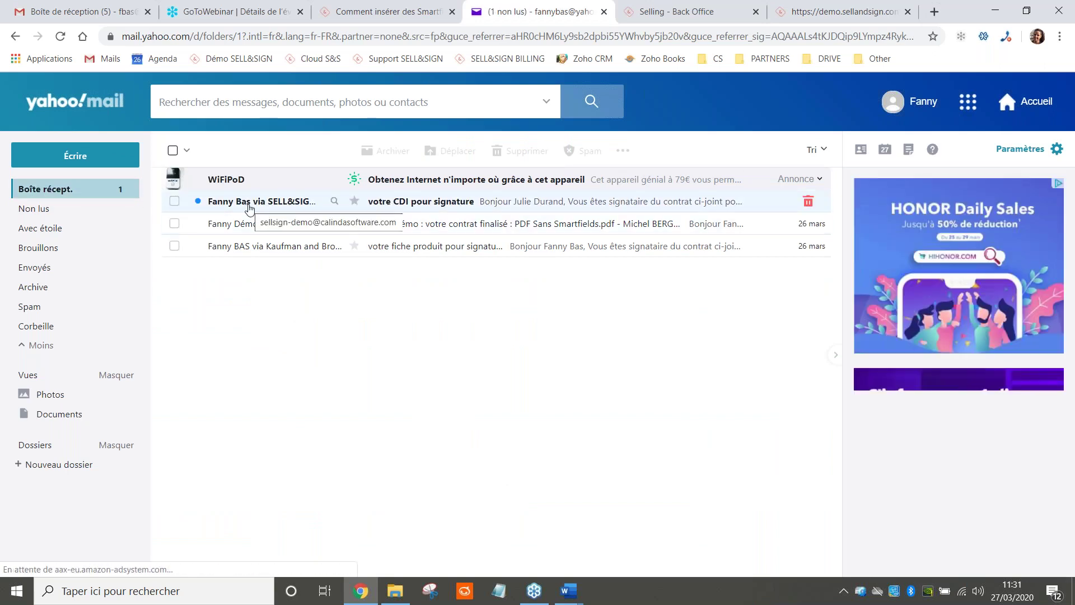
pyautogui.click(250, 208)
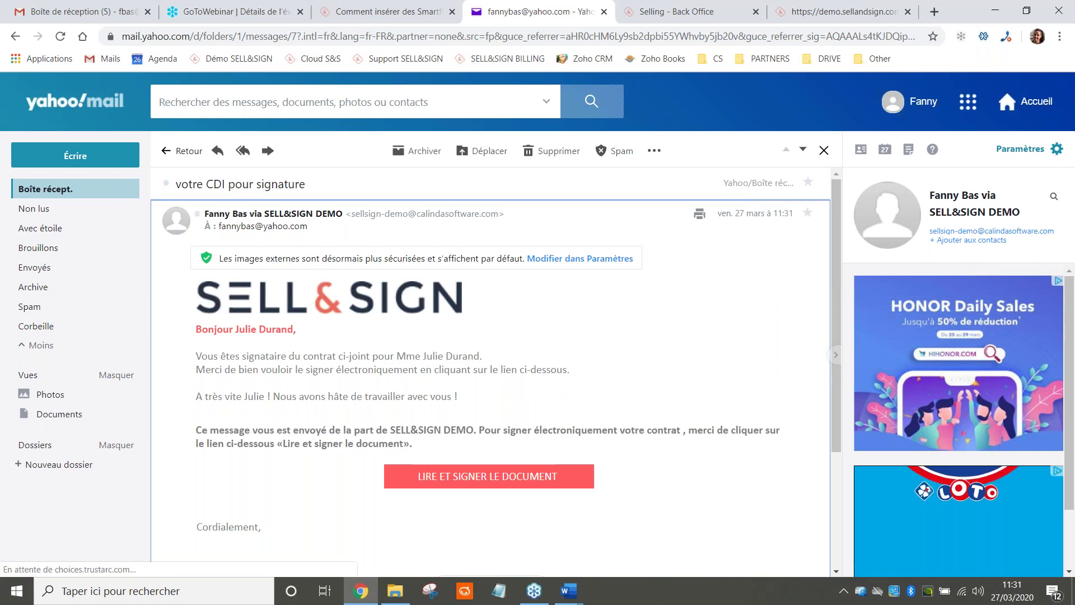
pyautogui.click(488, 483)
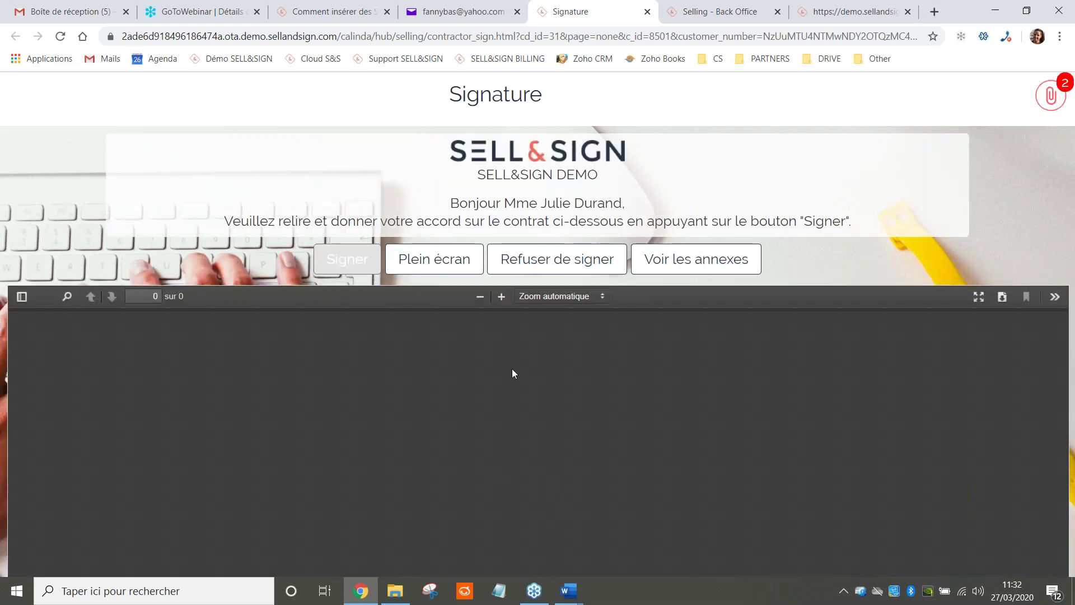
# Scroll through the 5-page CDI, check the RIB and CNI annexes, then start signing
pyautogui.scroll(-2, 468, 269)
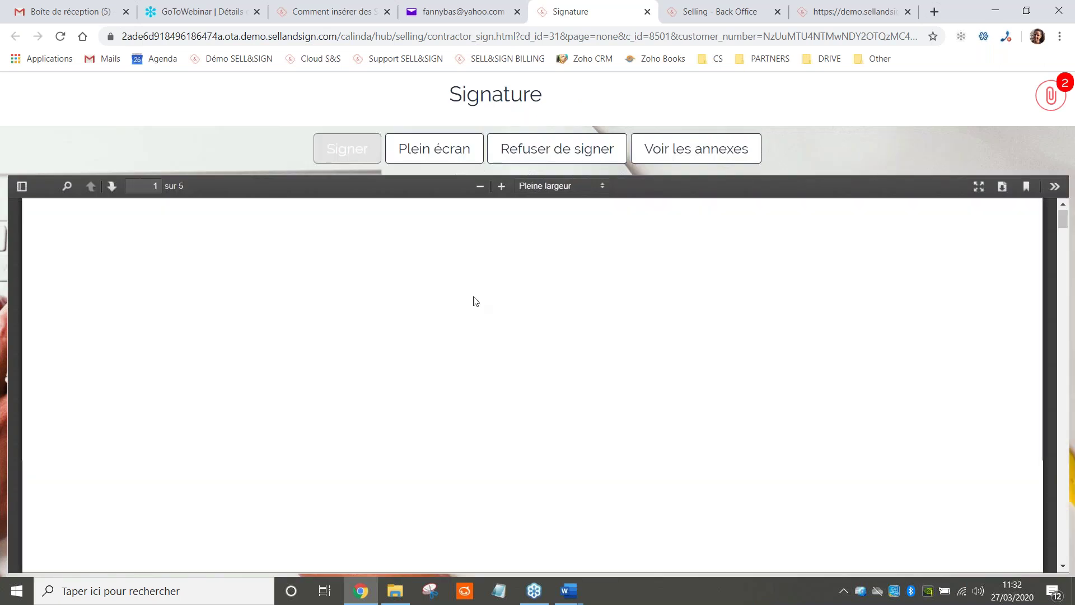
pyautogui.scroll(-15, 486, 298)
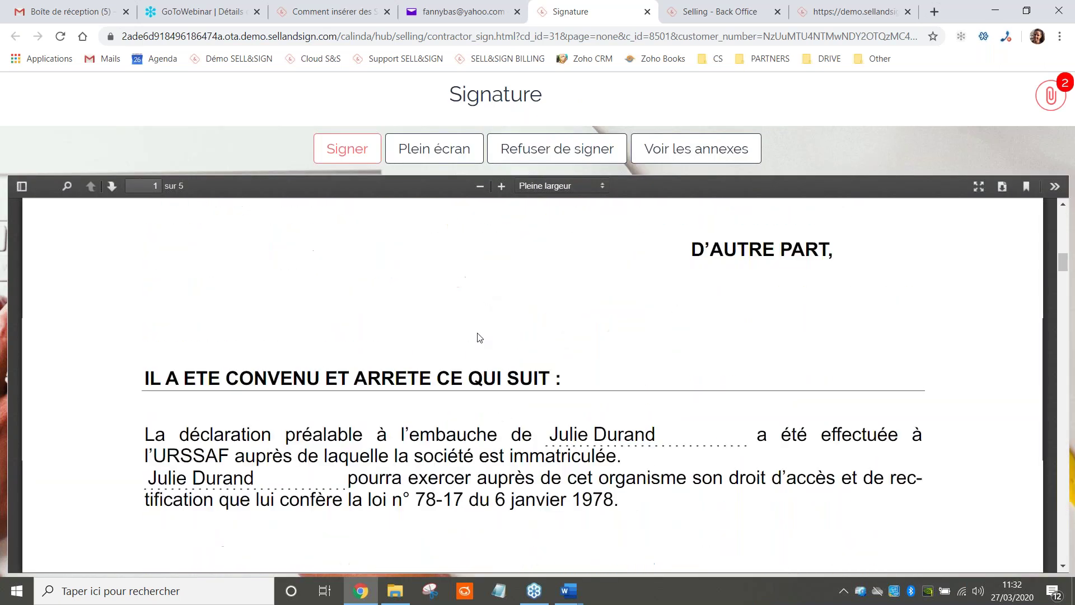
pyautogui.scroll(-10, 480, 338)
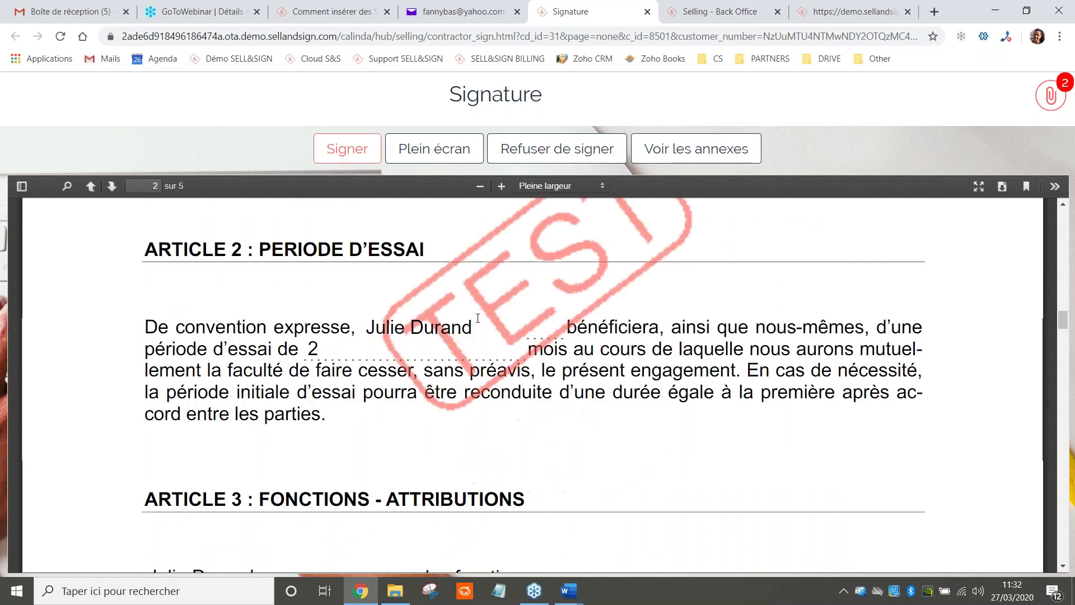
pyautogui.scroll(20, 479, 319)
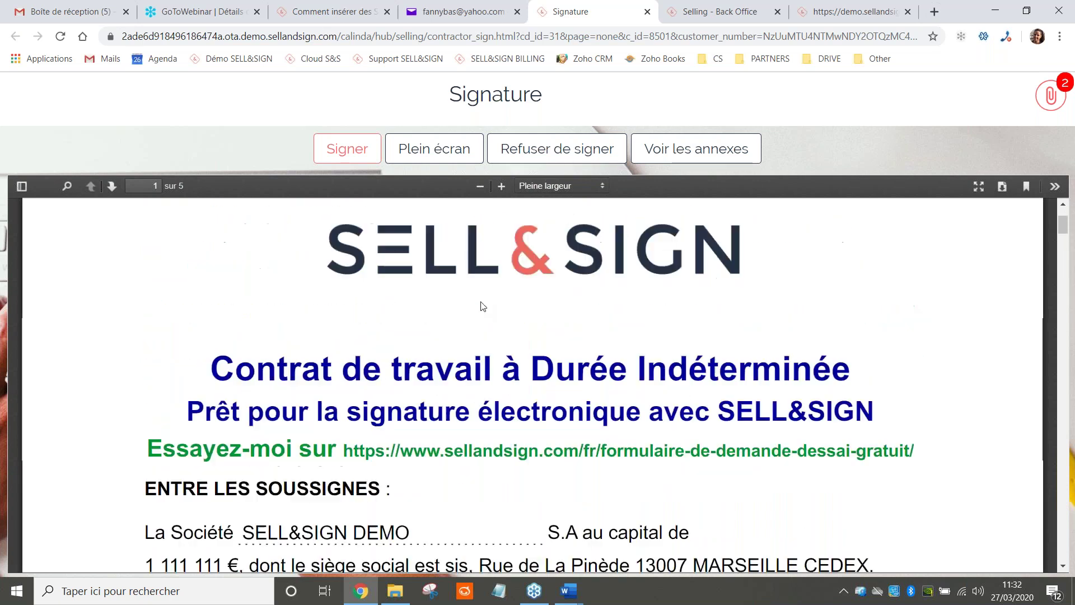
pyautogui.click(694, 150)
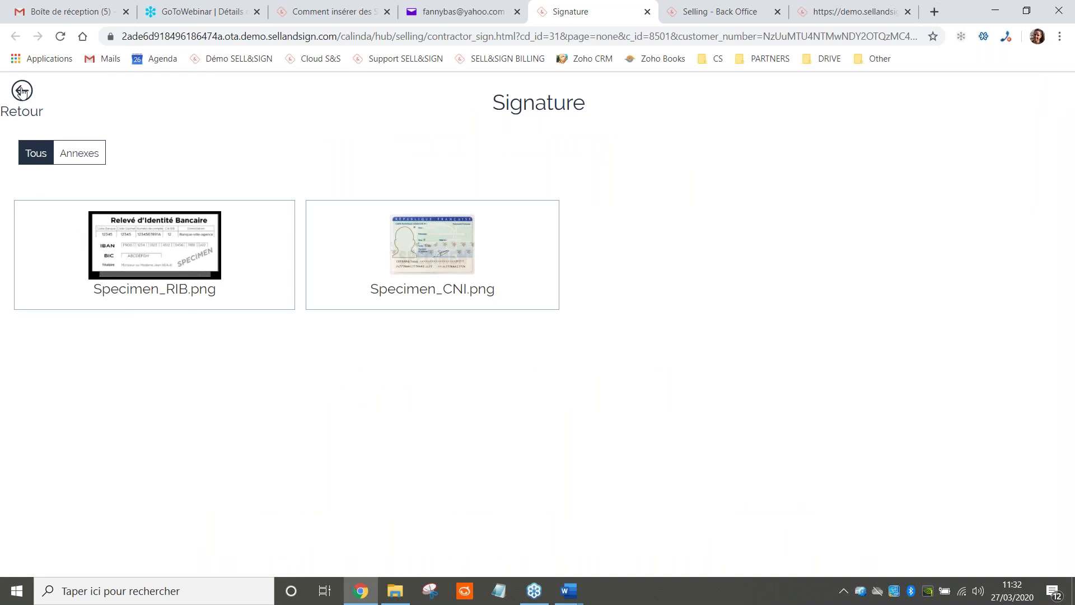
pyautogui.click(22, 92)
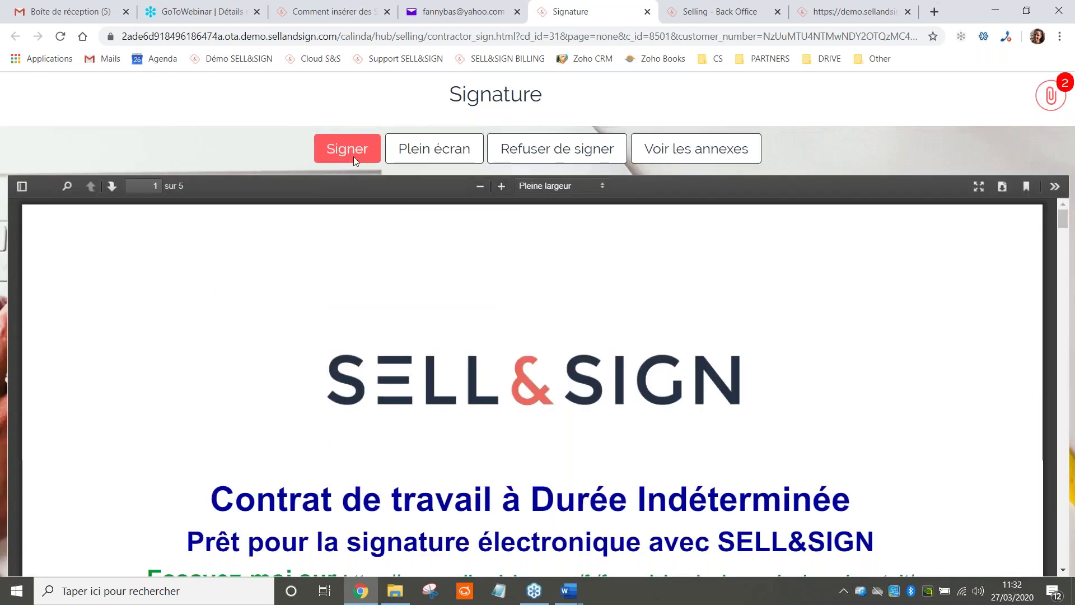
pyautogui.click(354, 156)
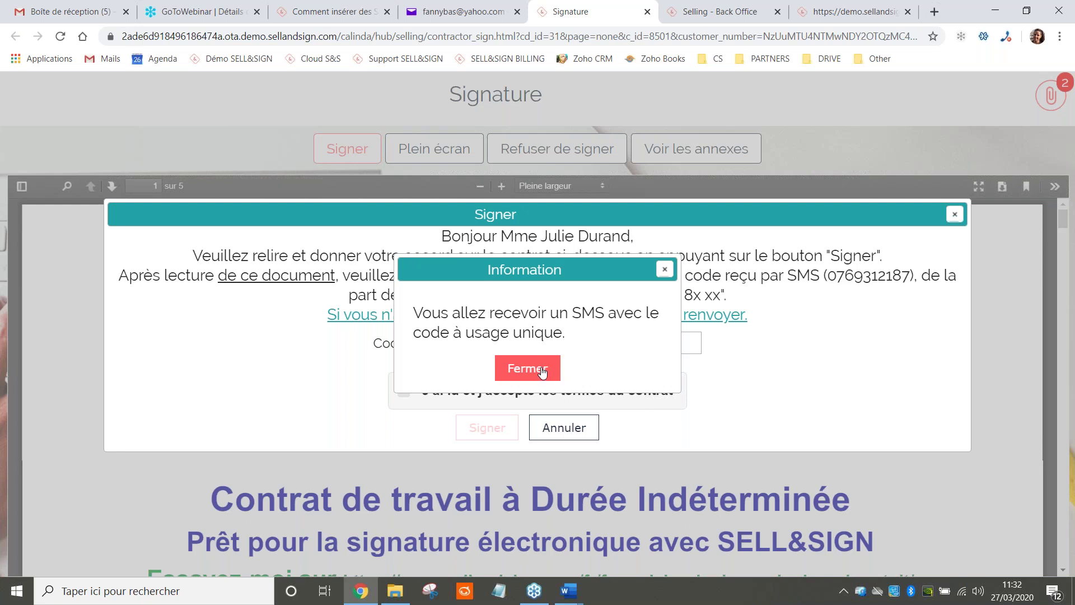
# Enter the SMS one-time code, accept the contract terms and submit the signature
pyautogui.click(535, 369)
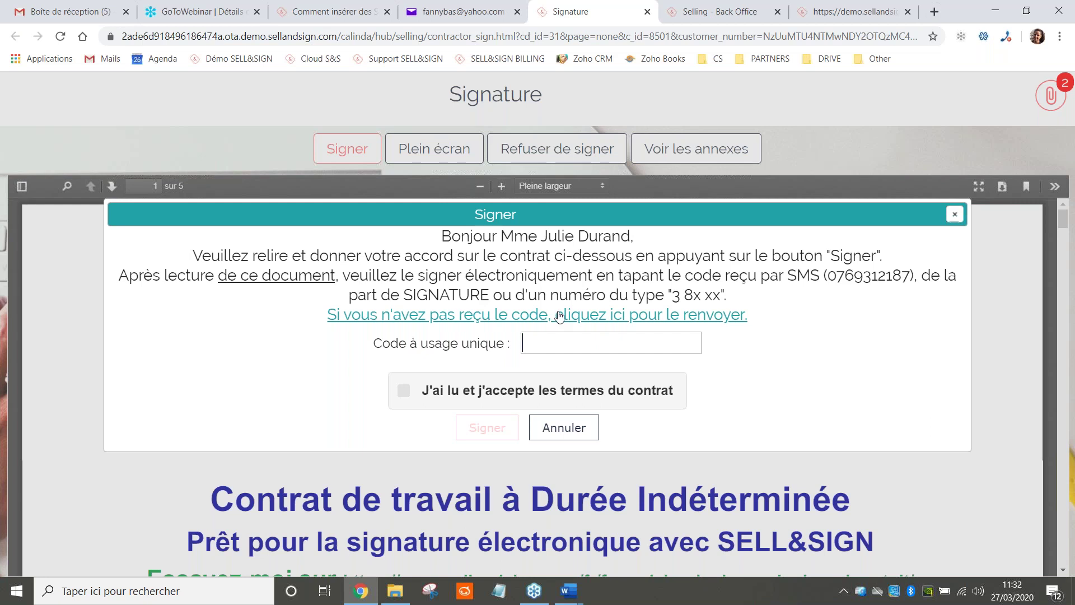
pyautogui.click(519, 393)
pyautogui.click(486, 437)
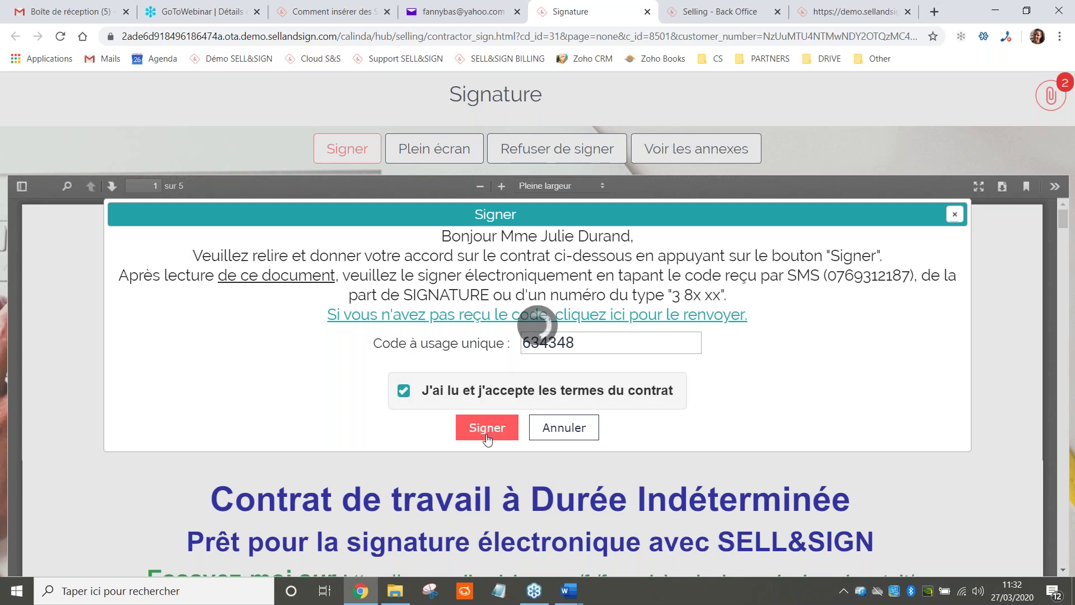
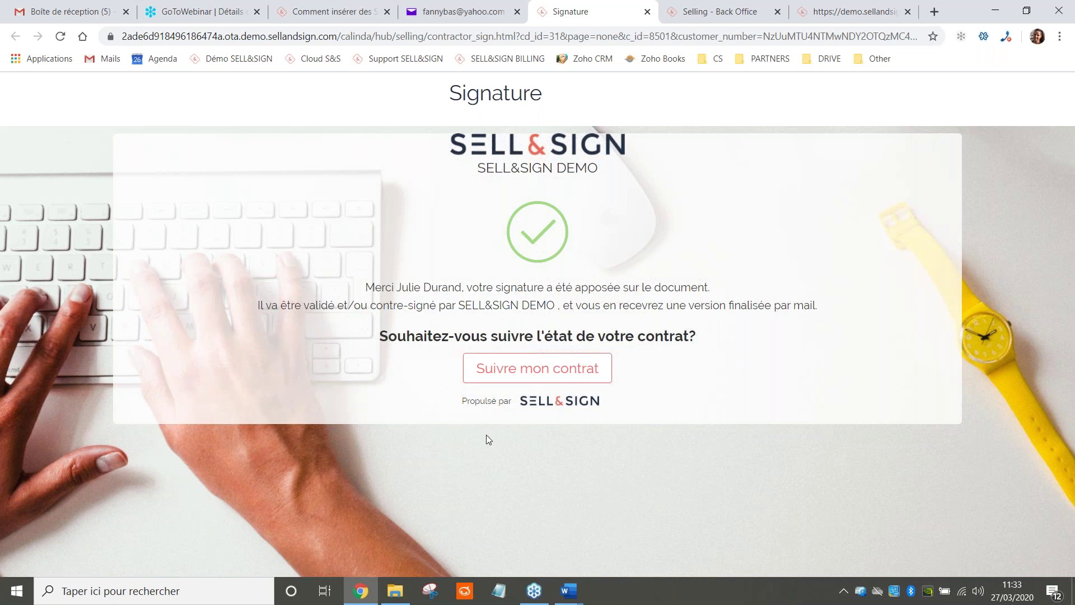
# Return to the 'Selling - Back Office' tab showing the in-progress contracts list
pyautogui.click(701, 7)
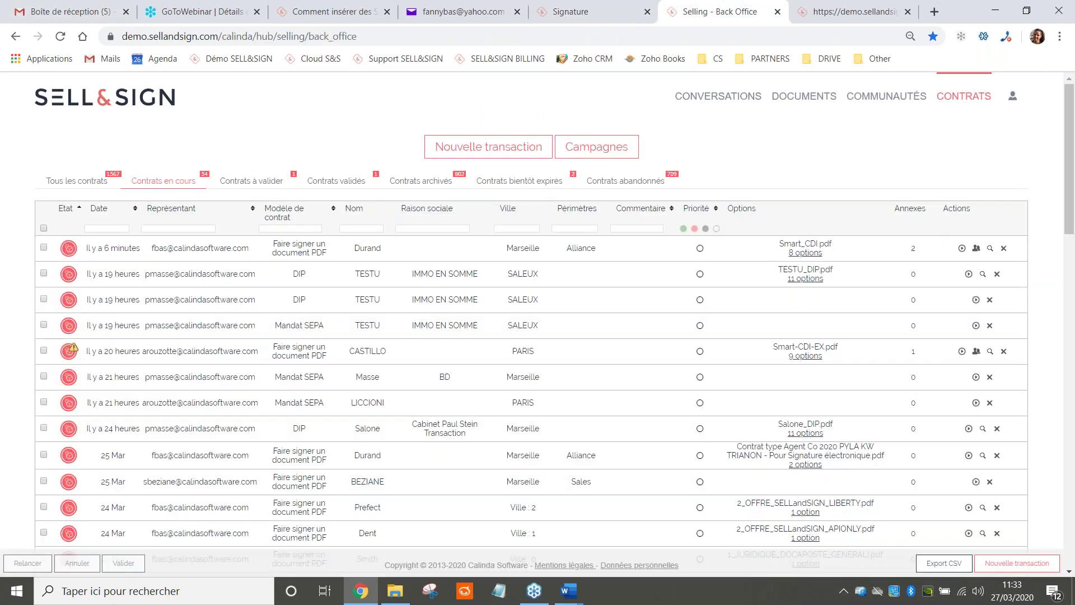
# Validate the Smart_CDI.pdf signature transaction, then view its 8 options under 'Contrats validés'
pyautogui.click(60, 36)
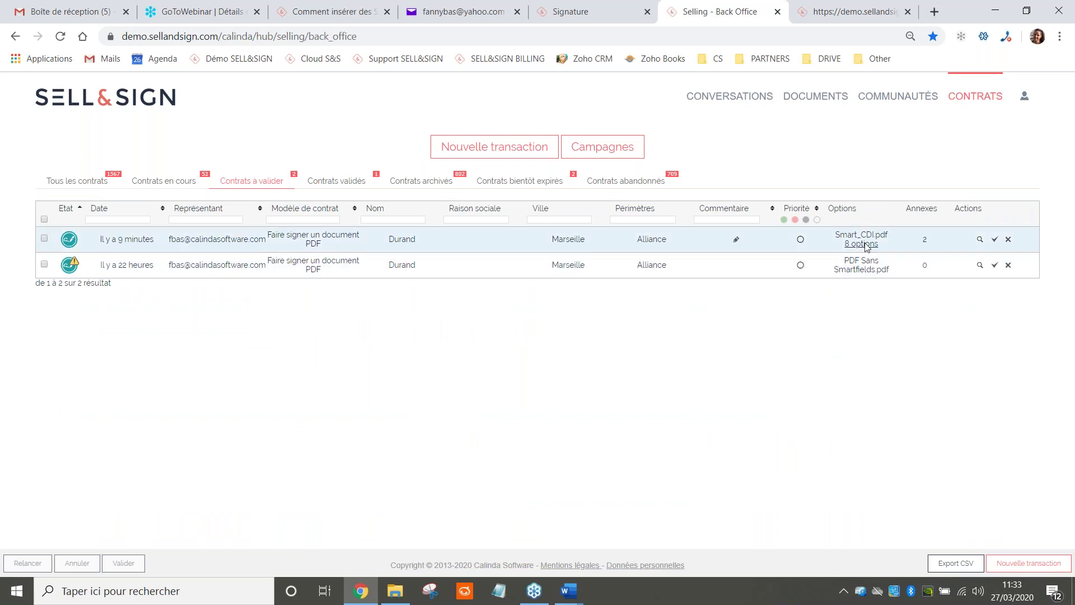
pyautogui.click(994, 240)
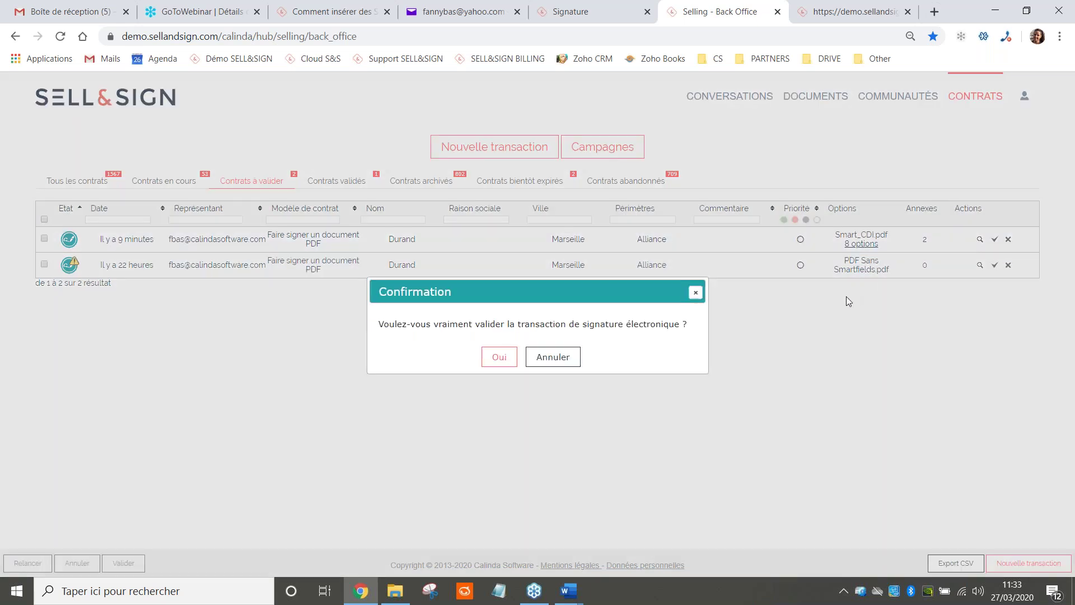
pyautogui.click(500, 357)
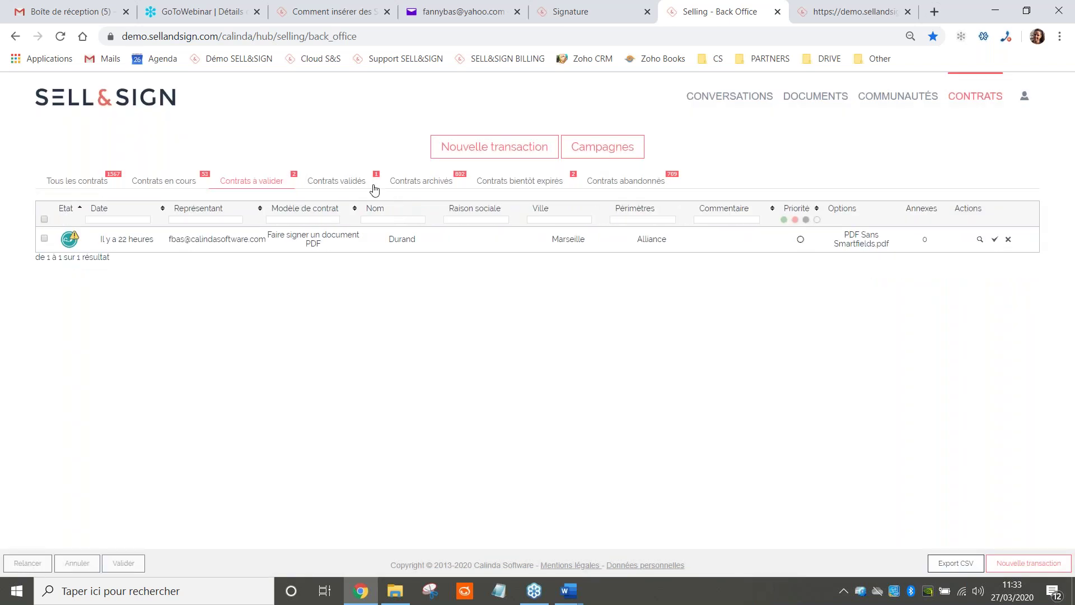
pyautogui.click(340, 180)
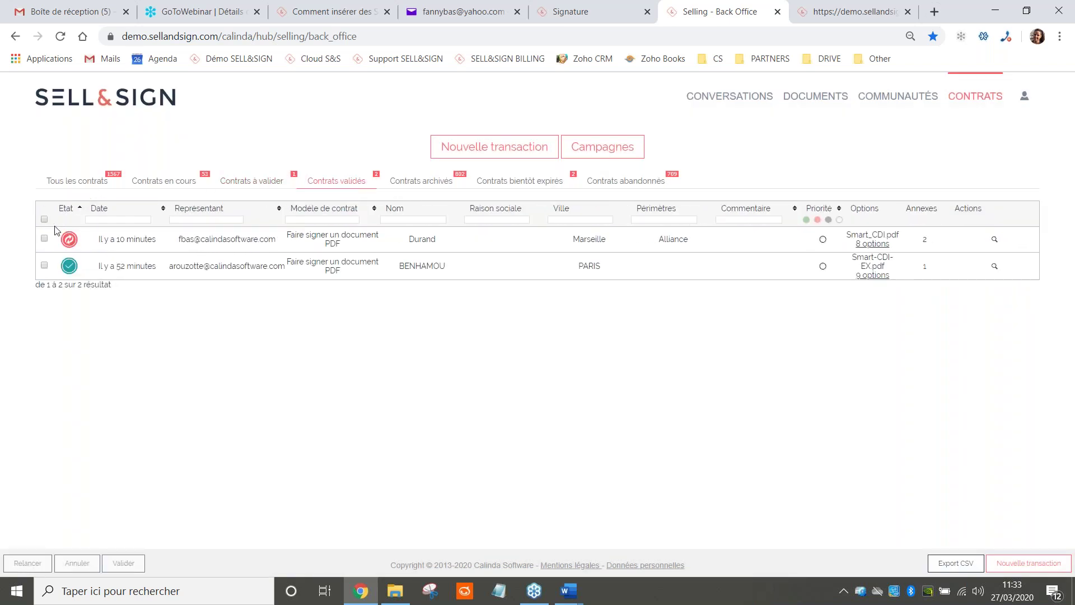
pyautogui.click(875, 245)
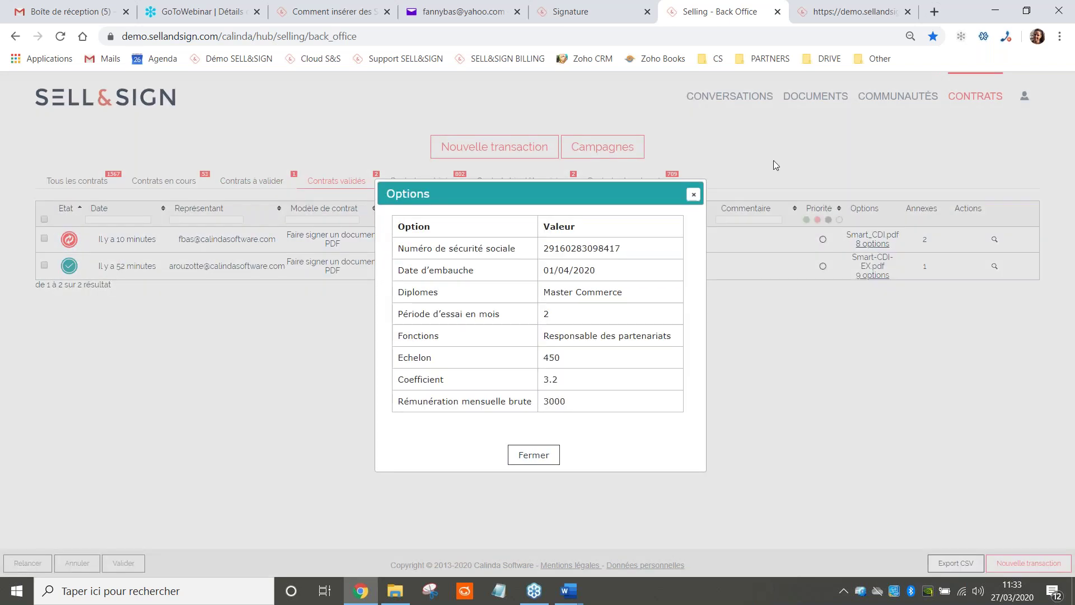
pyautogui.click(693, 194)
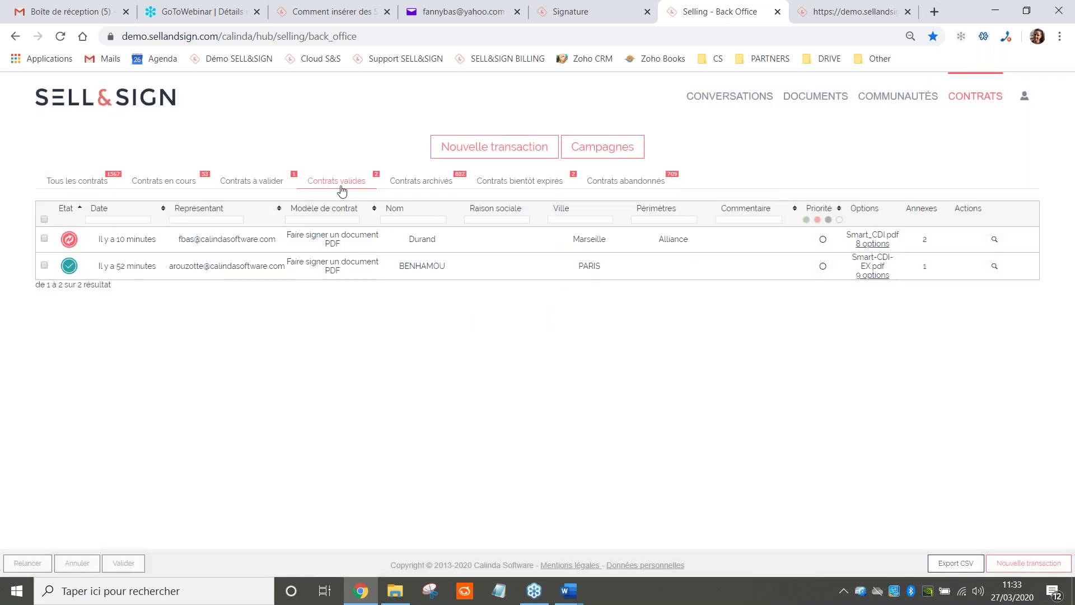
pyautogui.click(60, 40)
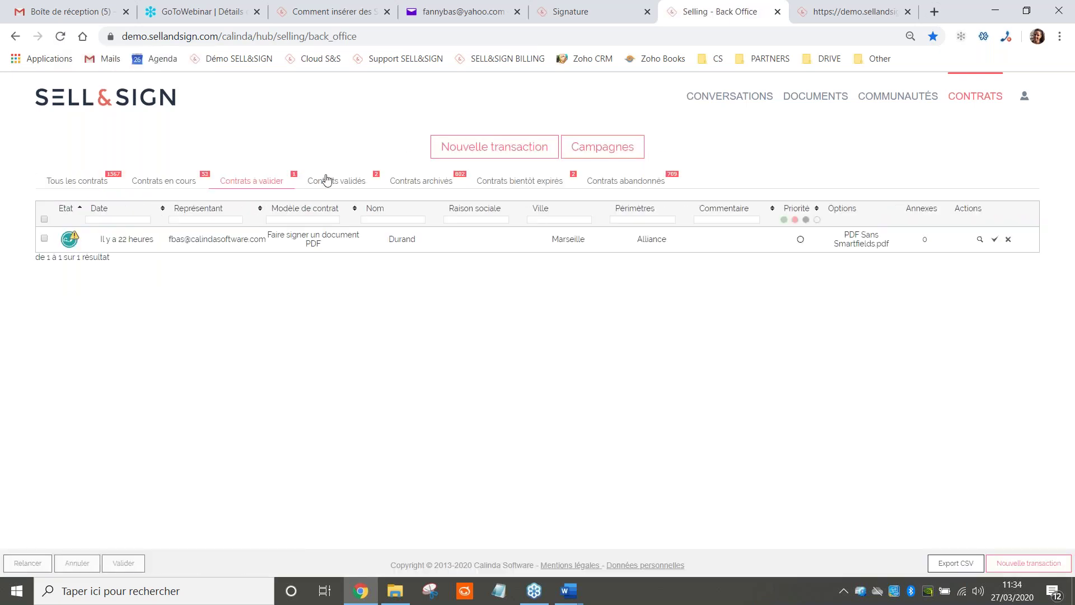
pyautogui.click(324, 180)
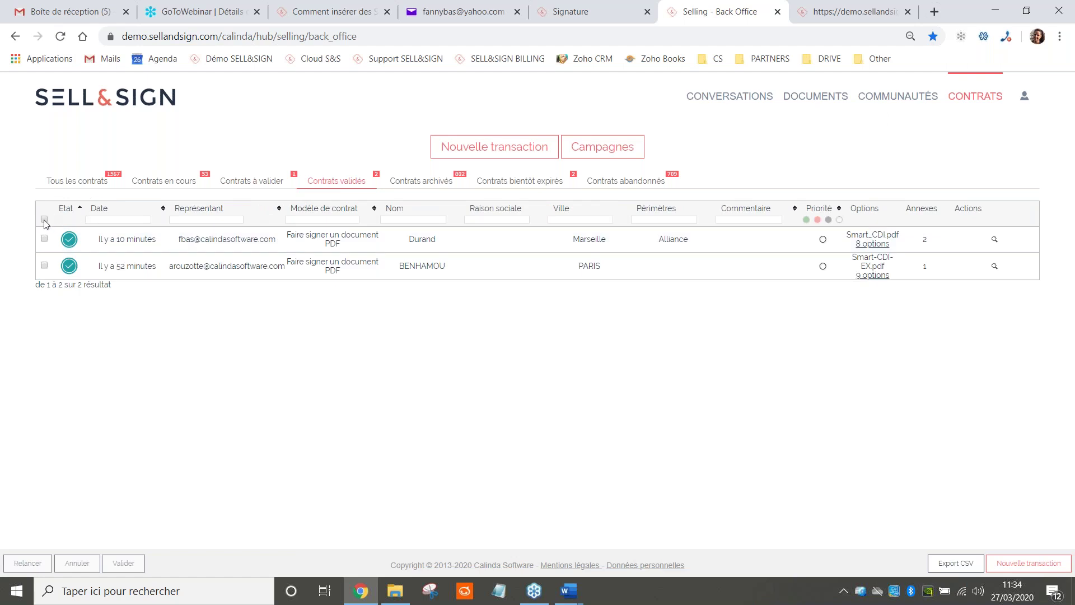
pyautogui.click(45, 219)
pyautogui.click(967, 559)
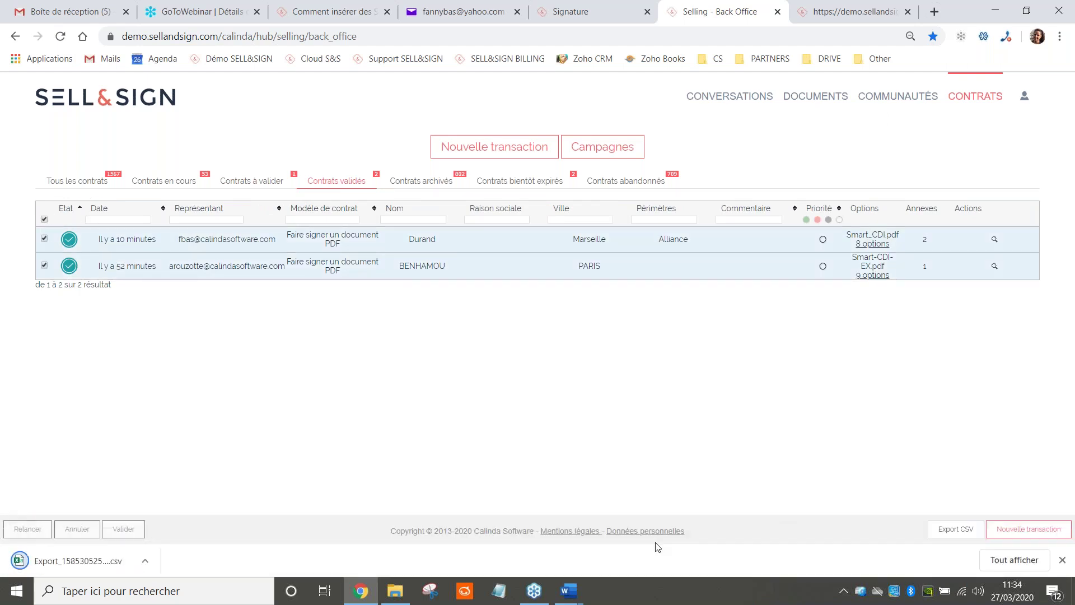
pyautogui.click(110, 567)
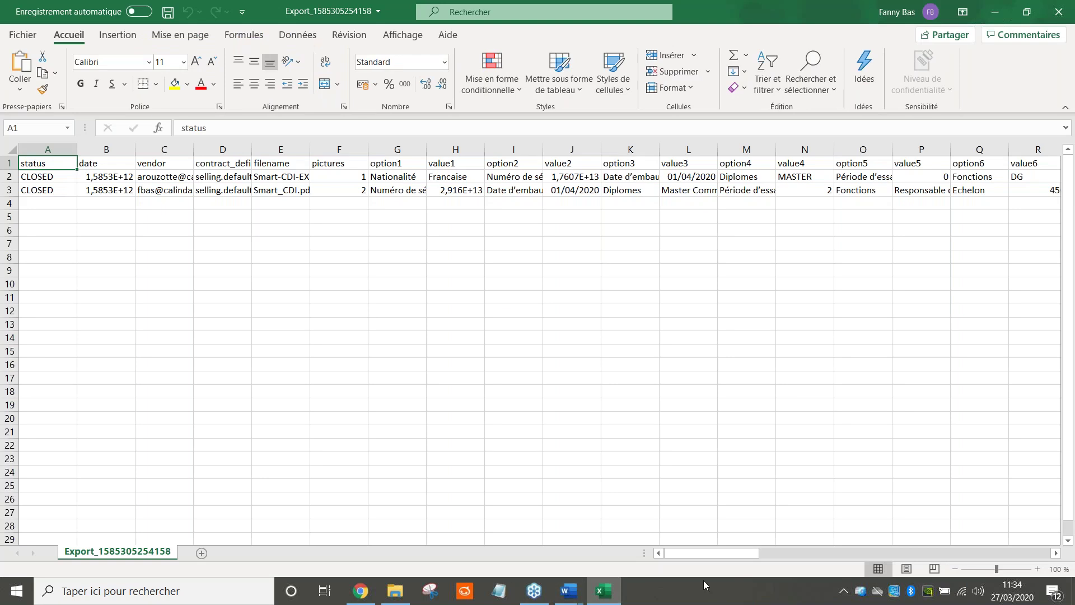
pyautogui.moveTo(693, 561); pyautogui.dragTo(752, 550)
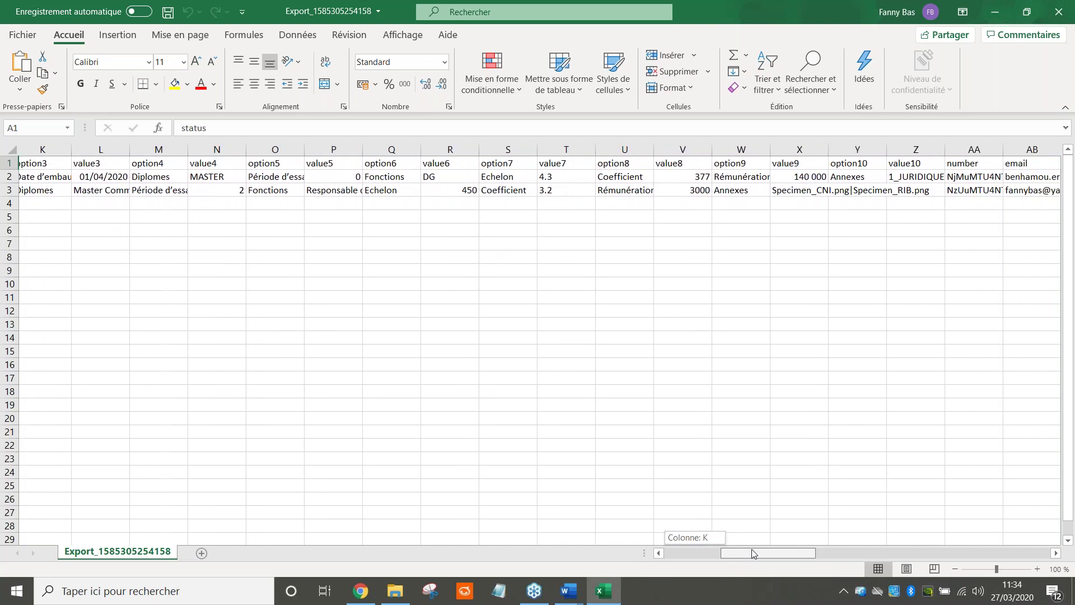
pyautogui.moveTo(752, 550); pyautogui.dragTo(761, 551)
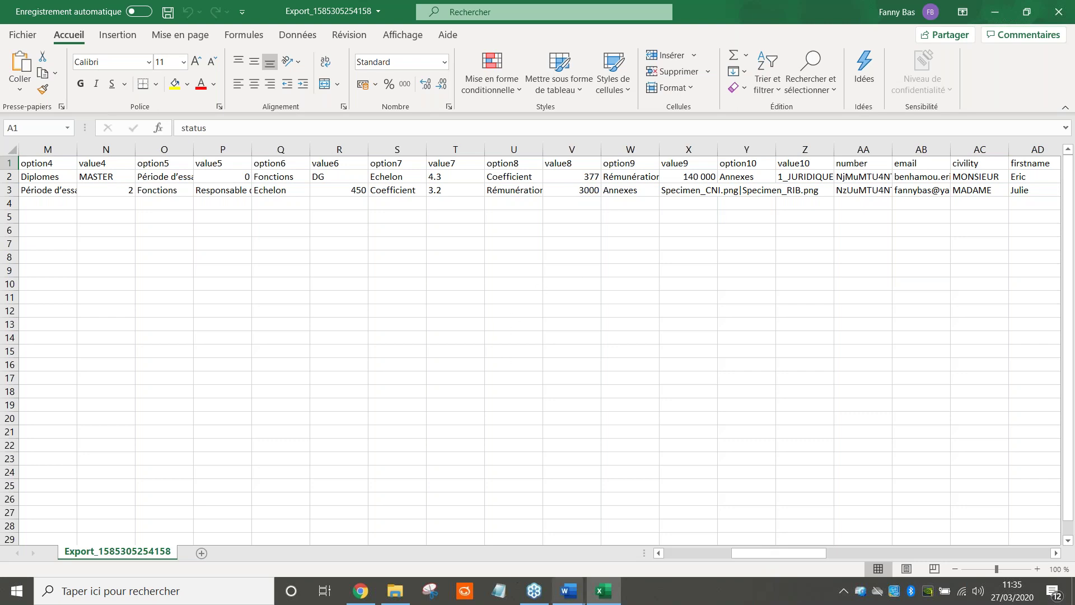
pyautogui.click(361, 590)
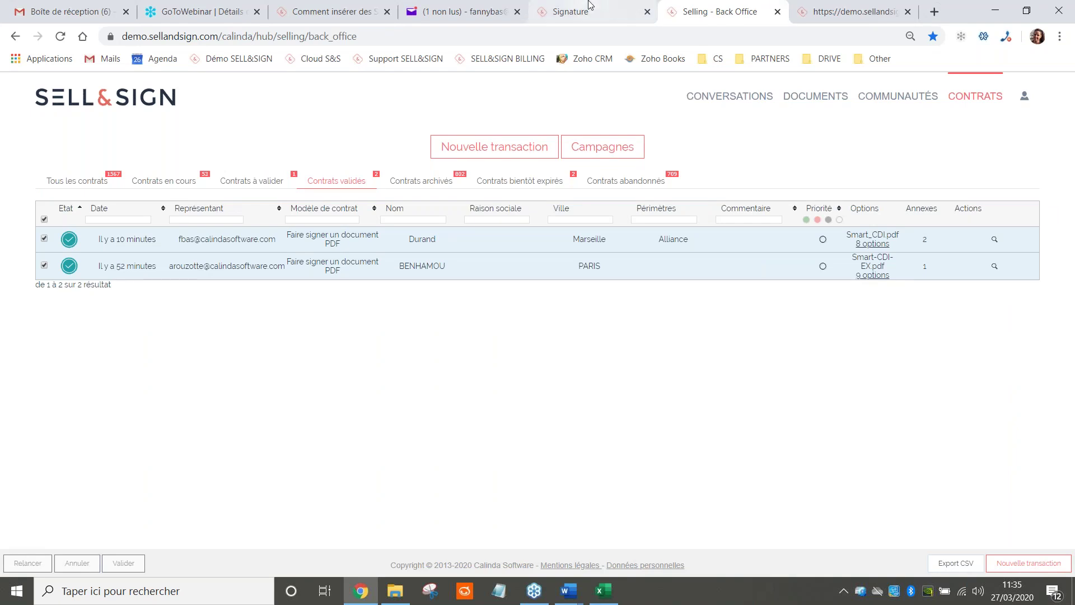
# Bring up the help article 'Comment insérer des…' on fields to complete in contracts
pyautogui.click(589, 4)
pyautogui.click(330, 11)
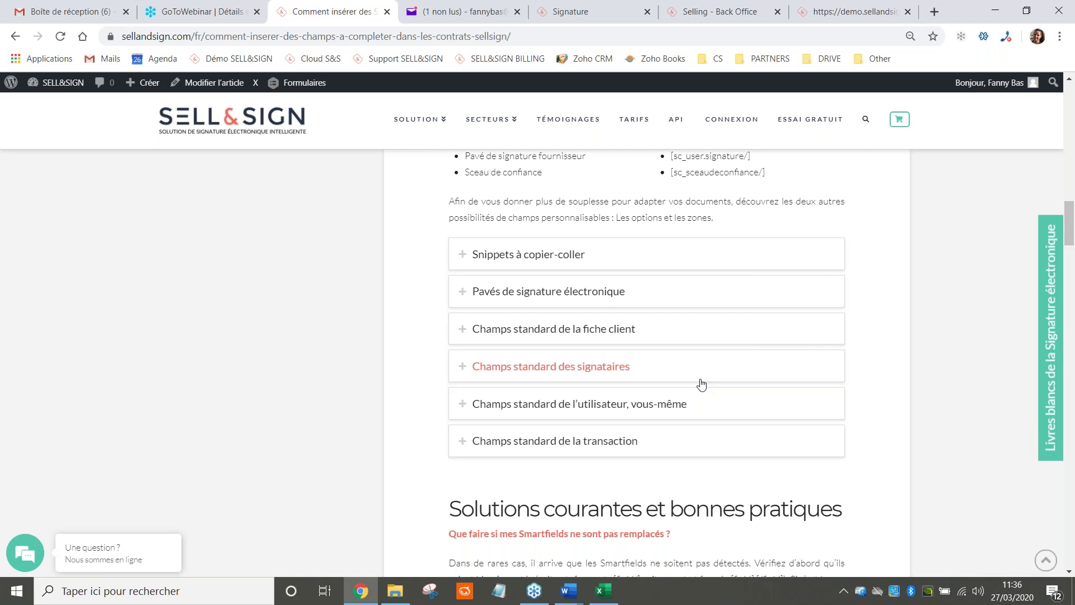
pyautogui.click(568, 591)
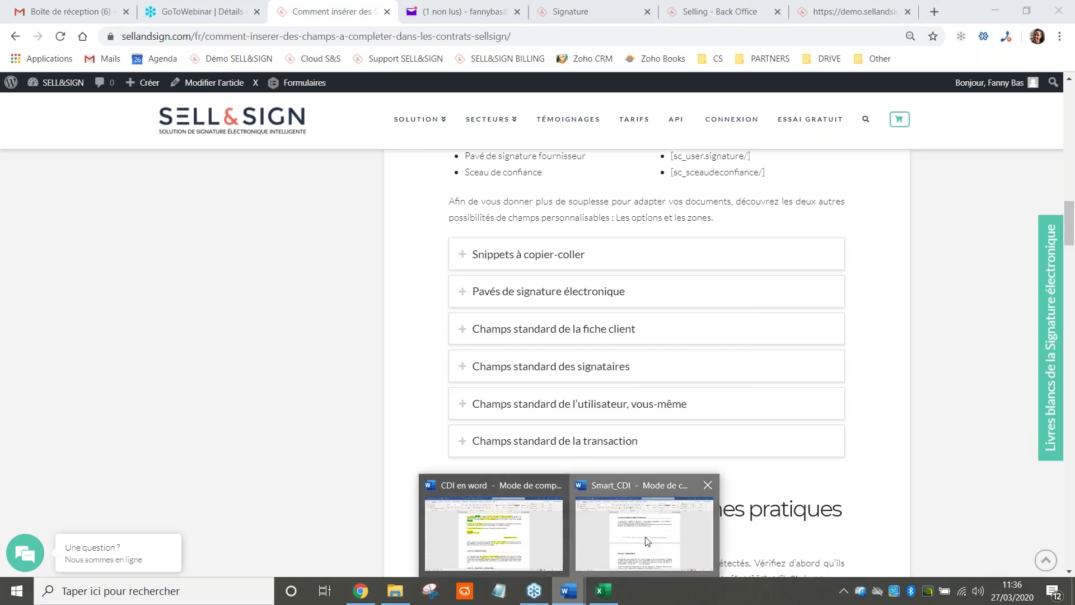
# Bring up the Smart_CDI template in Word and select the closing [/Diplomes] tag in Article 1
pyautogui.click(647, 542)
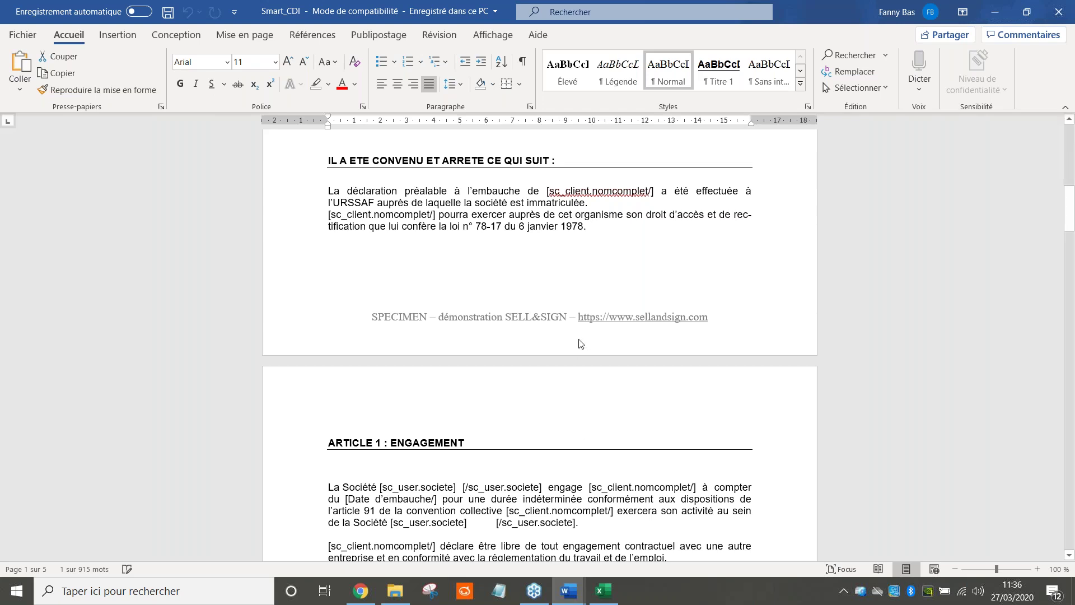
pyautogui.scroll(-5, 583, 339)
pyautogui.scroll(-4, 583, 334)
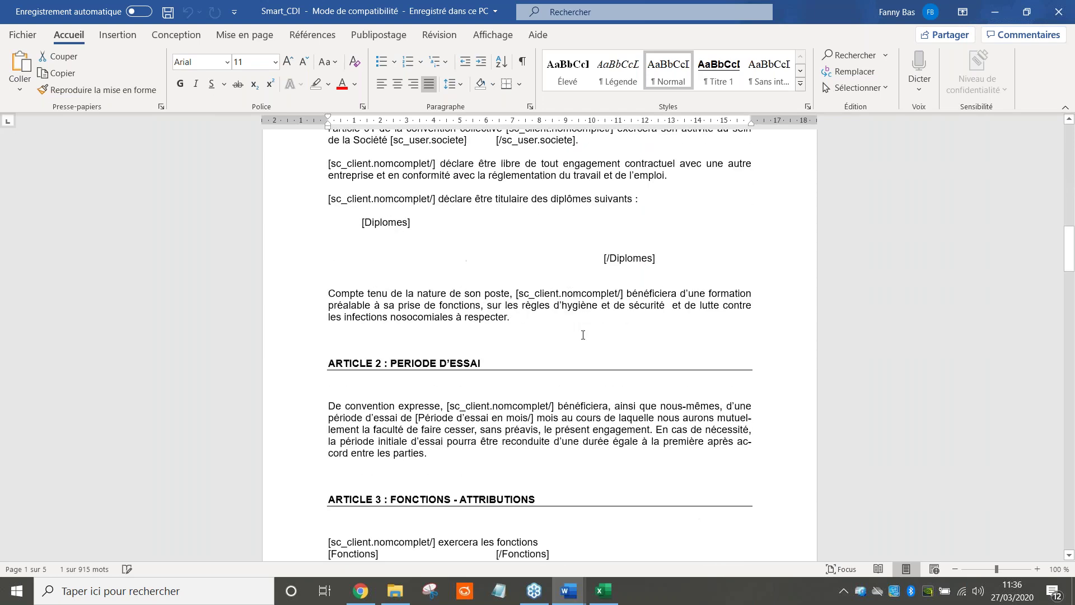
pyautogui.moveTo(653, 271); pyautogui.dragTo(609, 276)
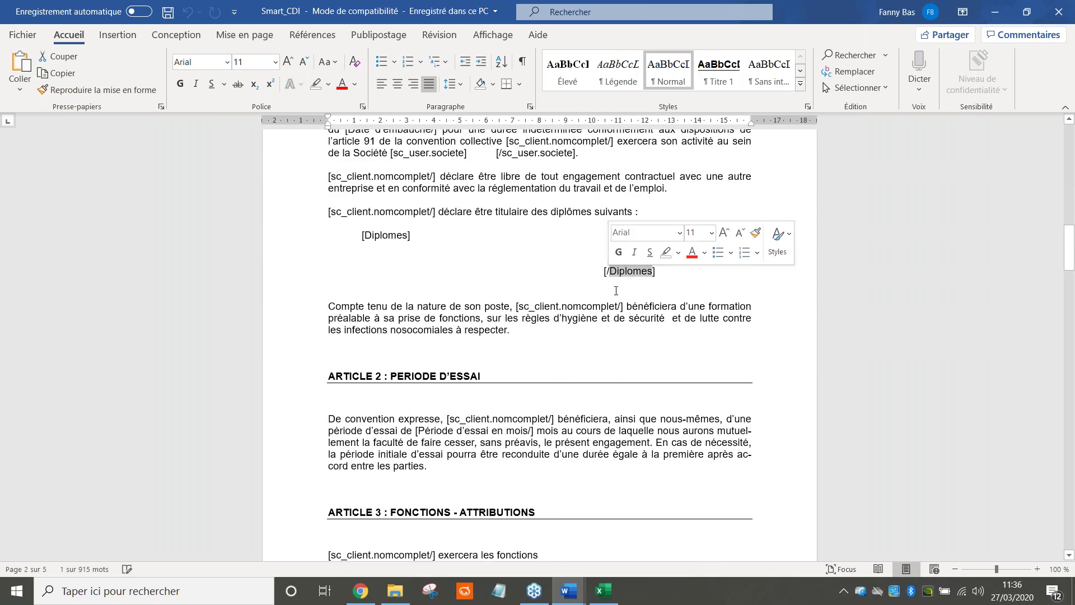